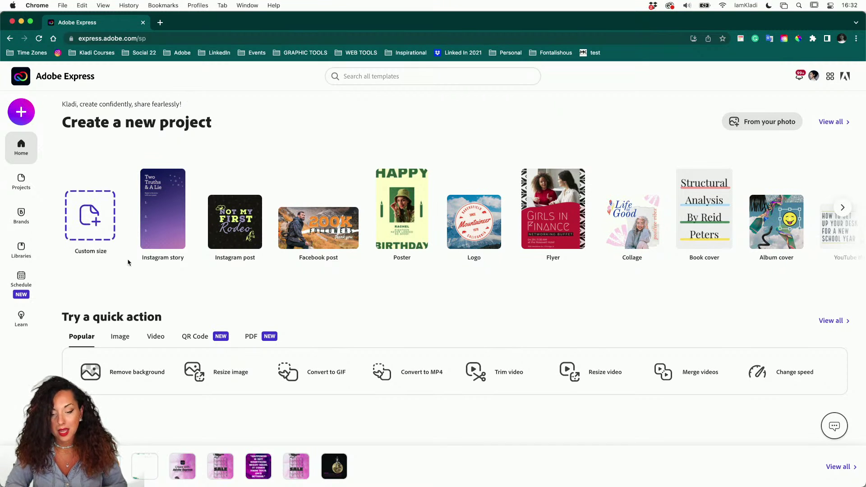
# - Look through the home page's project types, quick actions and popular templates
pyautogui.scroll(-3, 164, 312)
pyautogui.scroll(1, 163, 324)
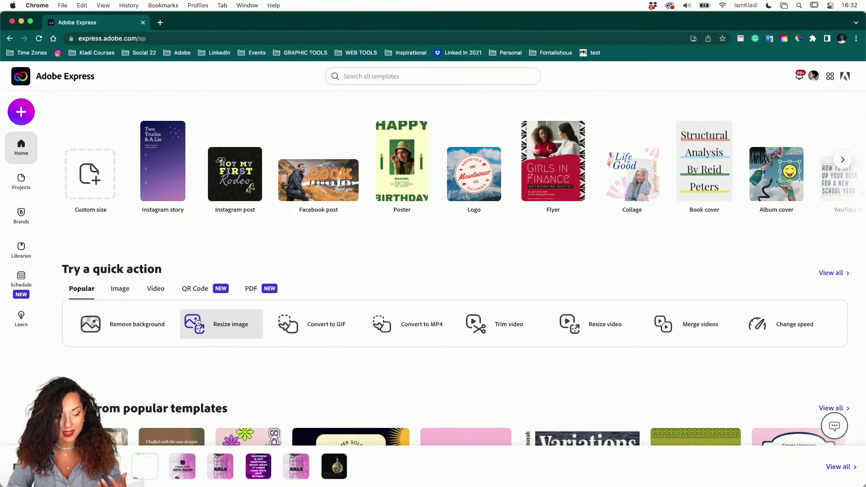
pyautogui.scroll(-3, 196, 323)
pyautogui.scroll(-3, 197, 322)
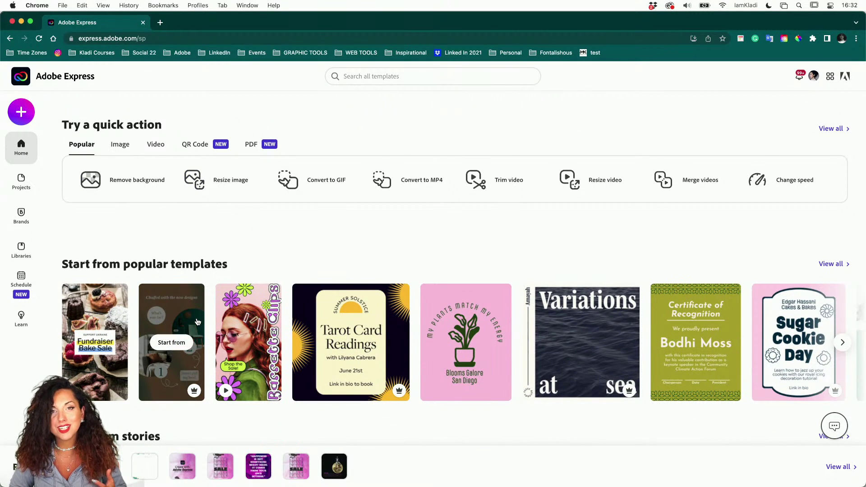
pyautogui.scroll(2, 197, 321)
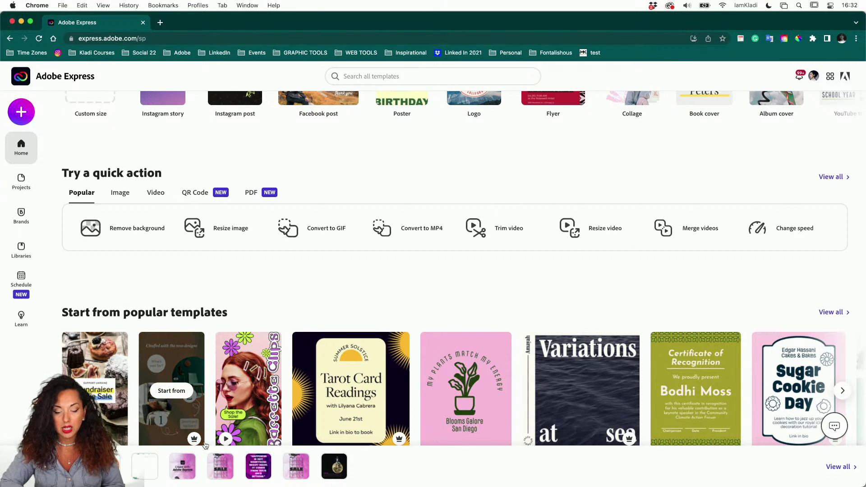
pyautogui.scroll(-3, 205, 446)
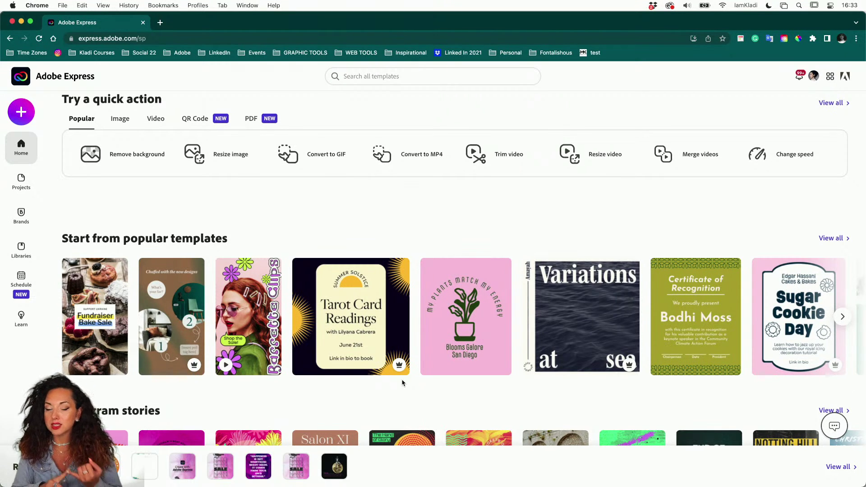
pyautogui.scroll(5, 293, 316)
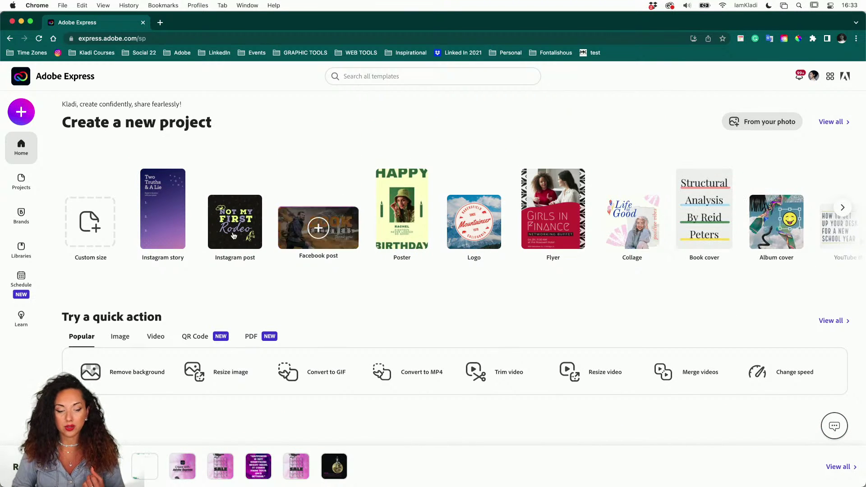
pyautogui.click(843, 208)
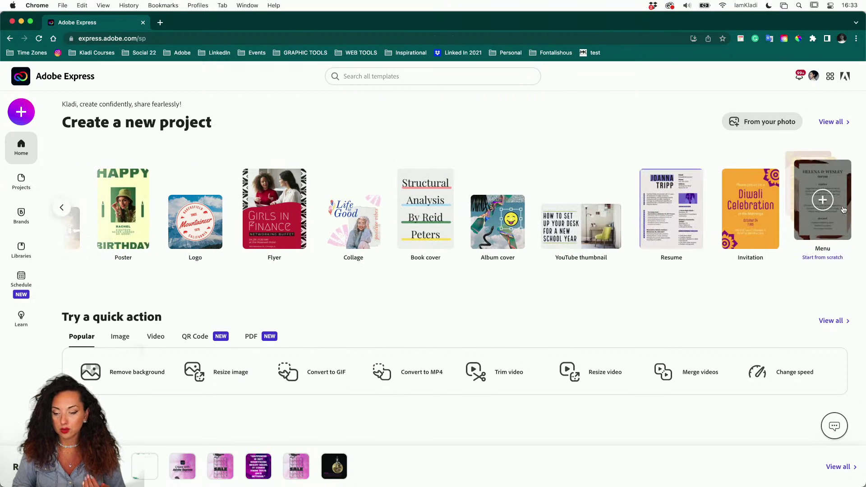
pyautogui.click(844, 209)
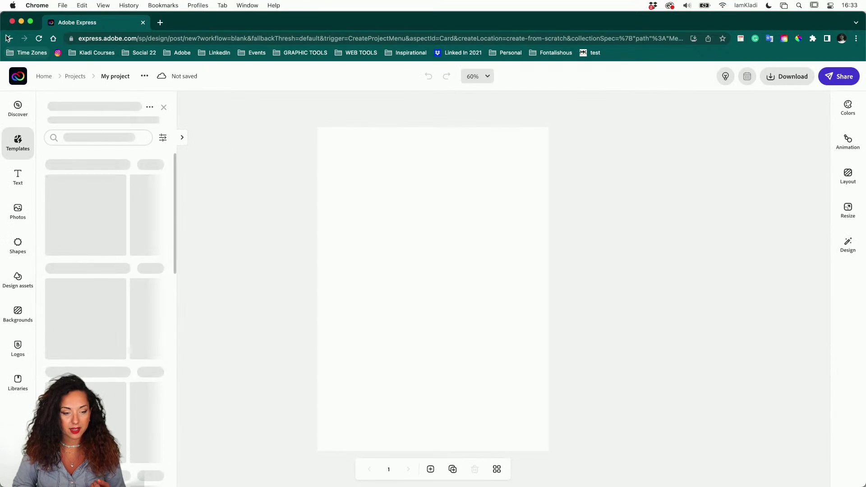
pyautogui.click(8, 37)
pyautogui.click(507, 300)
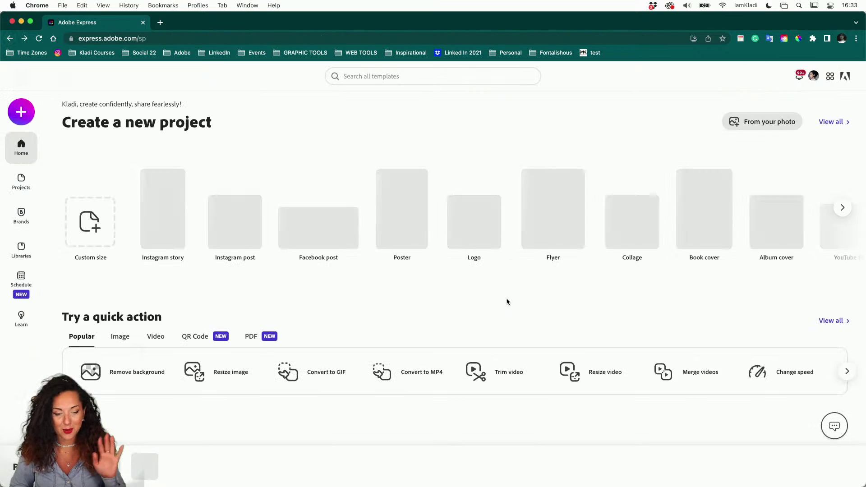
# - Look over the popular templates and show the PDF quick actions
pyautogui.scroll(-5, 496, 312)
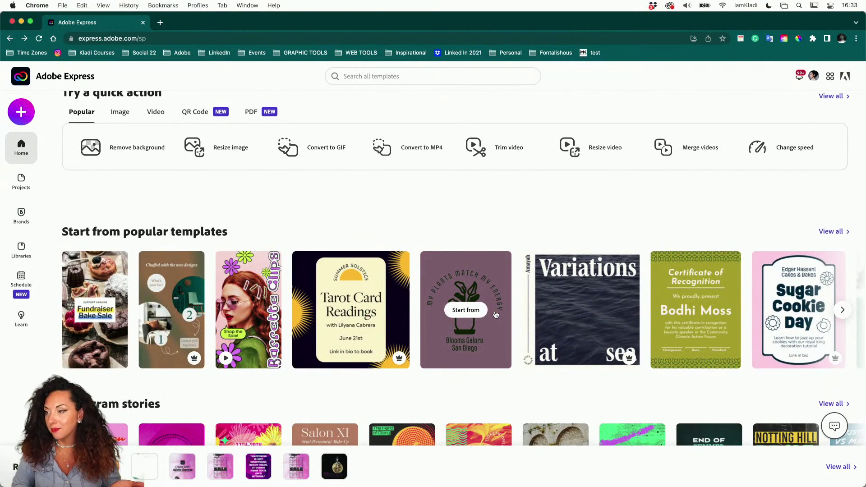
pyautogui.scroll(1, 430, 185)
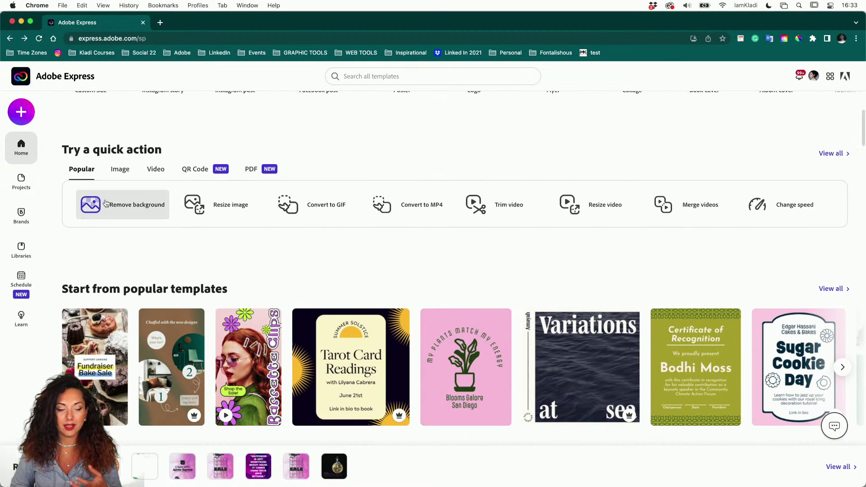
pyautogui.click(254, 174)
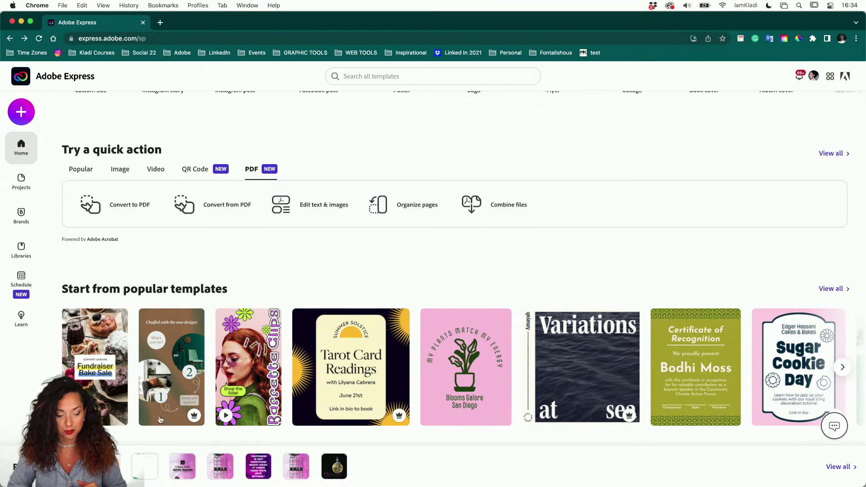
# - Open the most recent project, view its three pages, and return to the home page
pyautogui.click(144, 467)
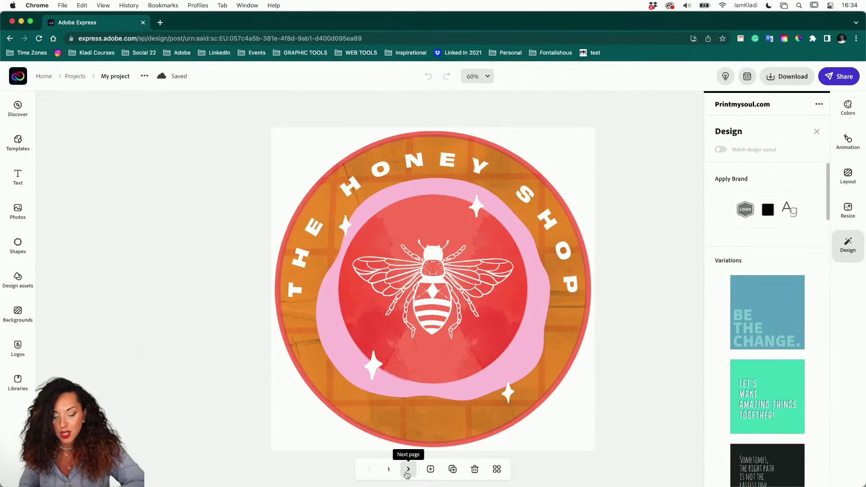
pyautogui.click(408, 470)
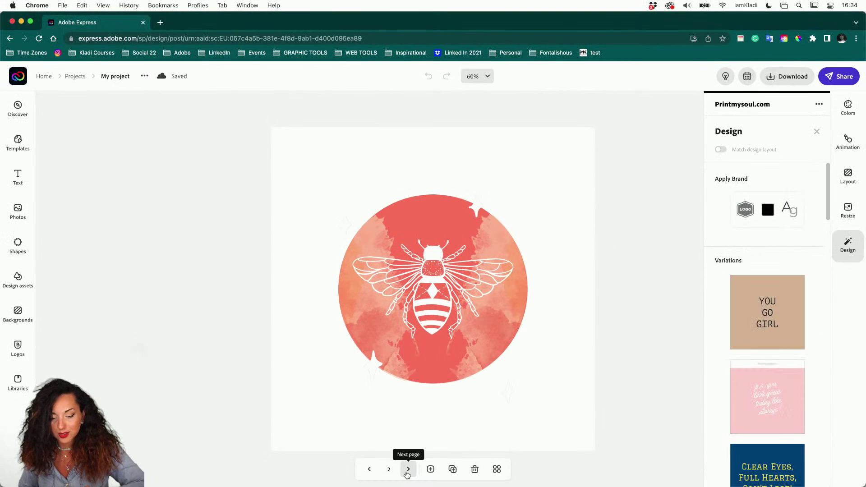
pyautogui.click(407, 473)
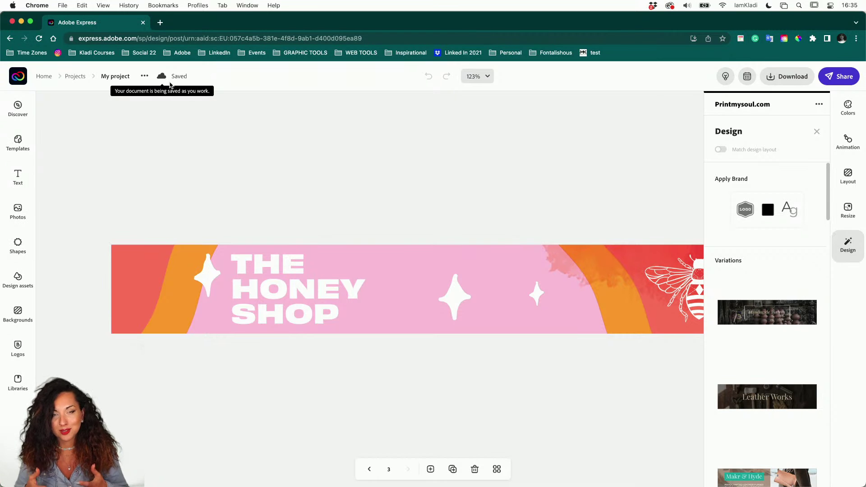
pyautogui.click(18, 77)
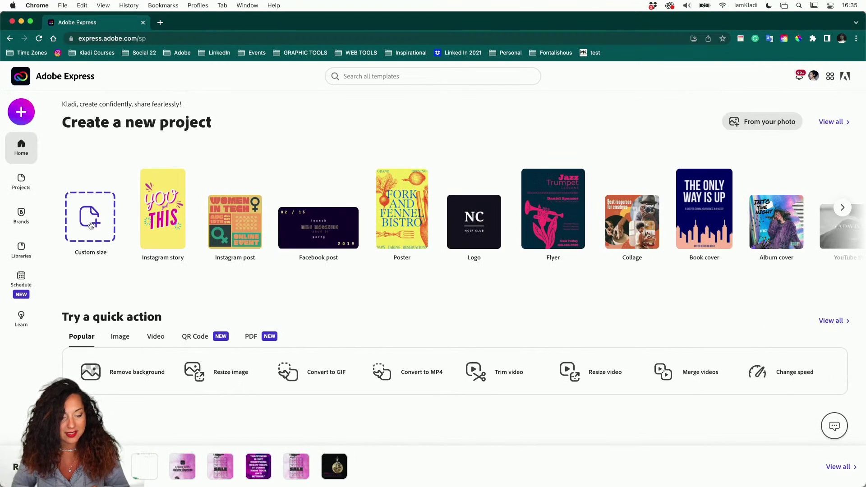
# - Create a blank custom-size project with the 3360 x 840 Etsy cover size from the social profile presets
pyautogui.click(90, 223)
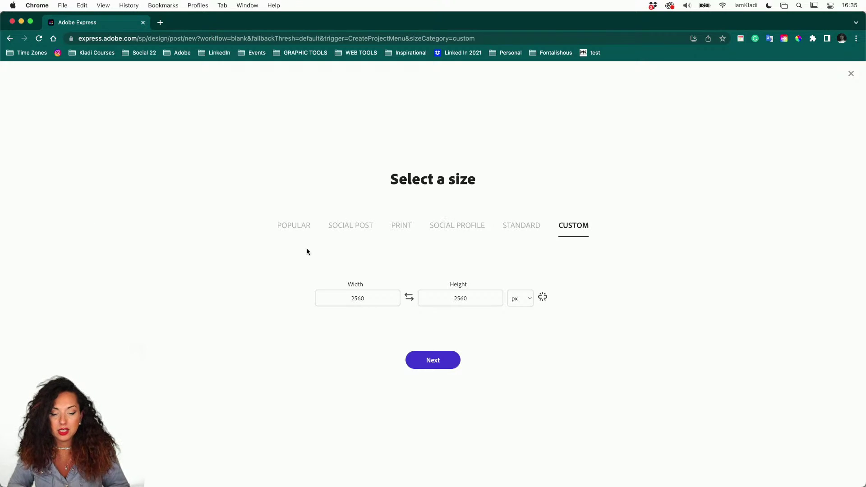
pyautogui.click(295, 227)
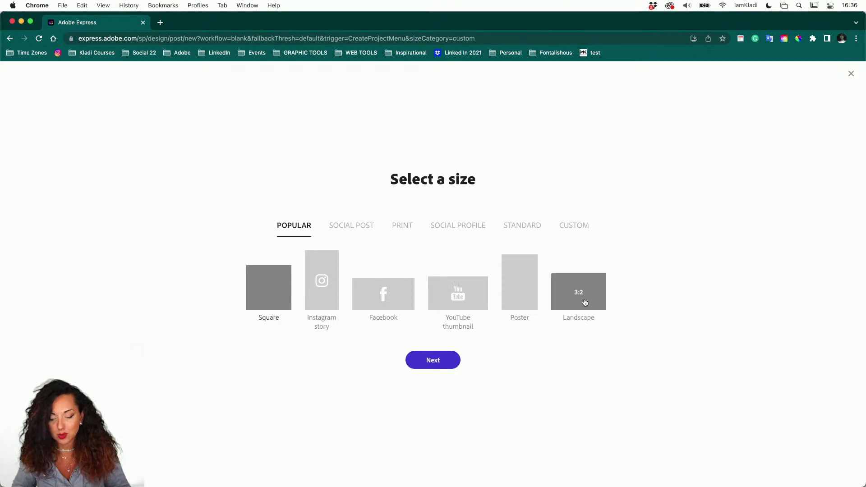
pyautogui.click(353, 229)
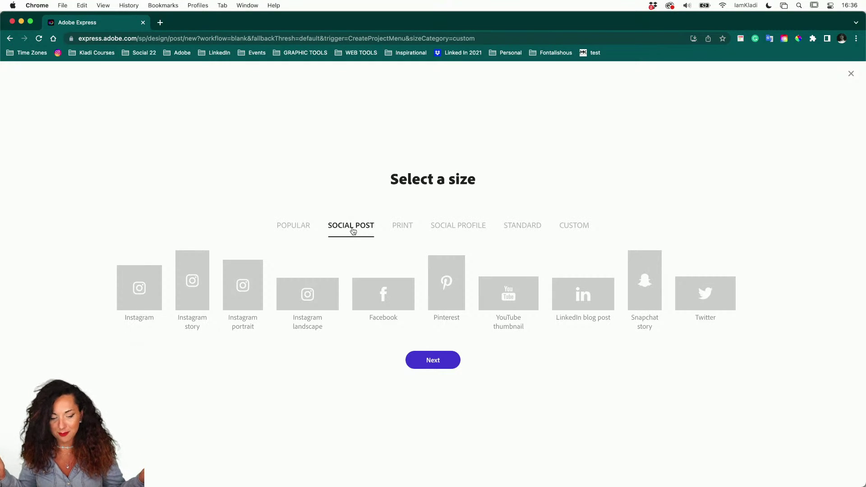
pyautogui.click(395, 230)
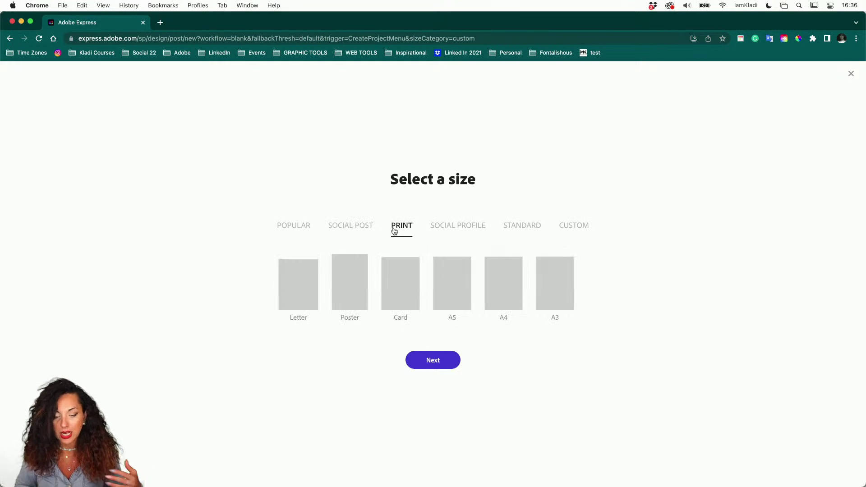
pyautogui.click(479, 228)
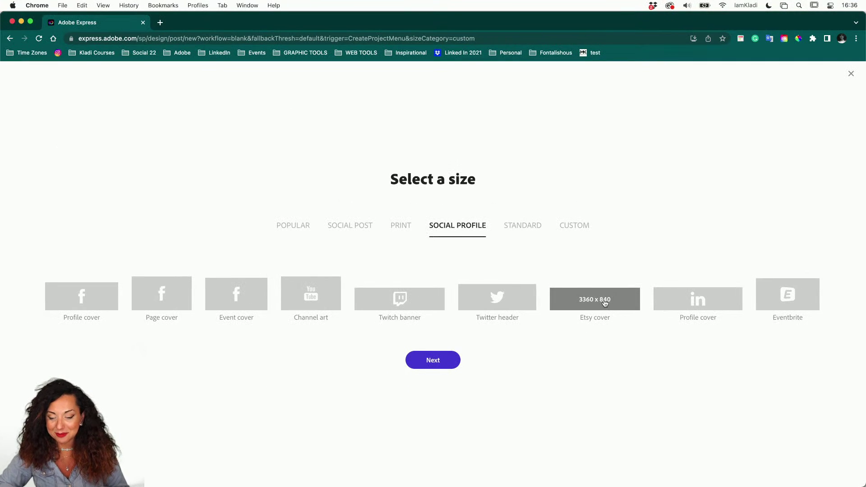
pyautogui.click(604, 303)
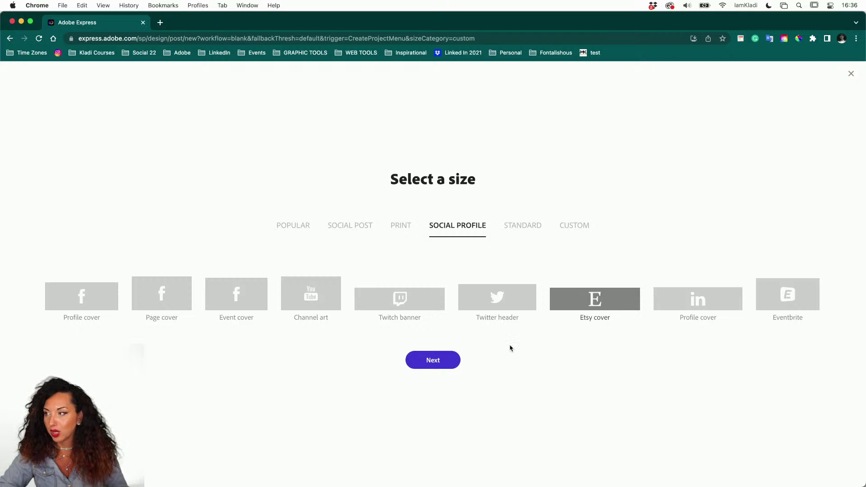
pyautogui.click(436, 365)
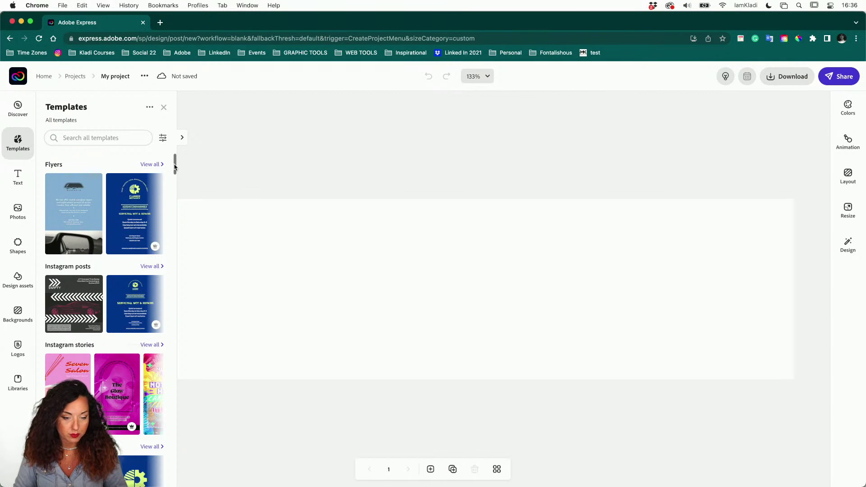
# - Expand the template browser and look through its categories and topic filters
pyautogui.moveTo(175, 164); pyautogui.dragTo(187, 135)
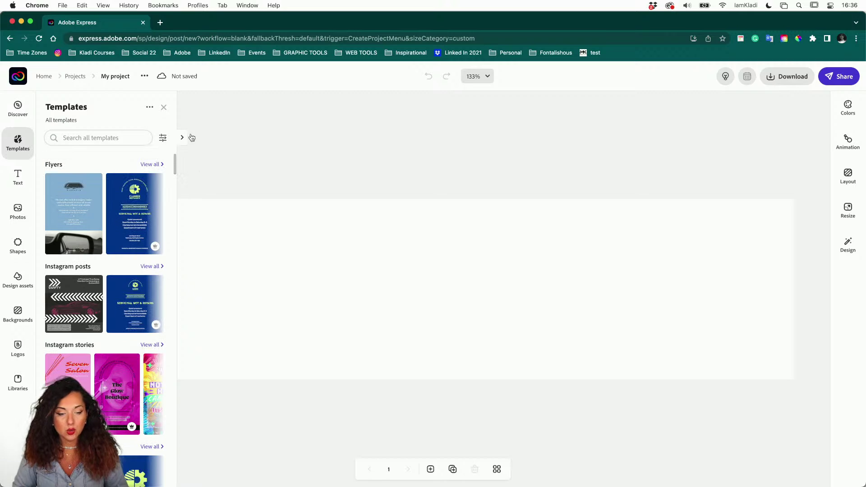
pyautogui.click(183, 137)
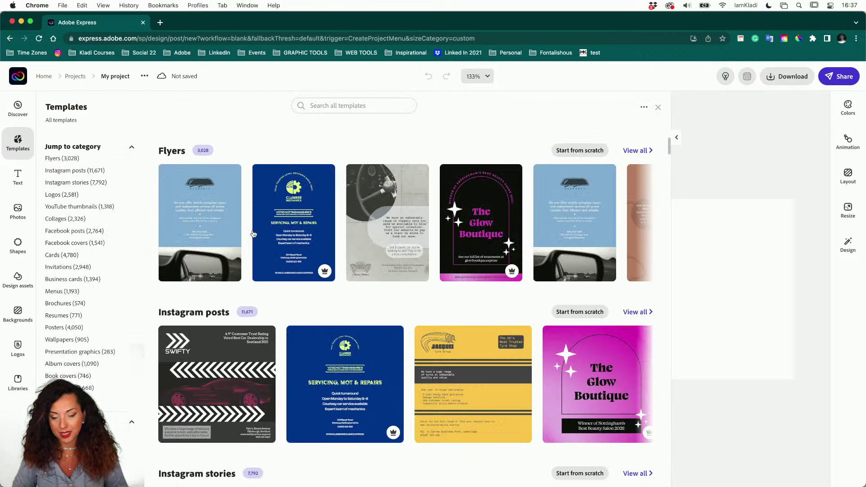
pyautogui.scroll(-2, 396, 306)
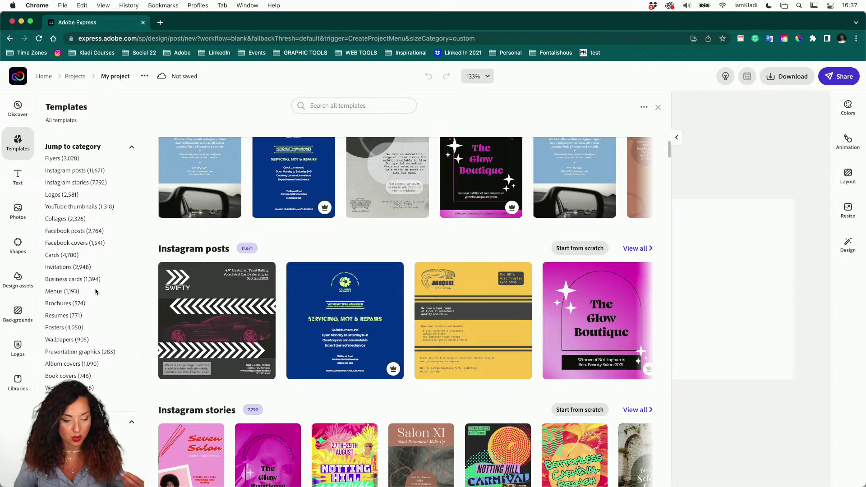
pyautogui.scroll(-4, 86, 361)
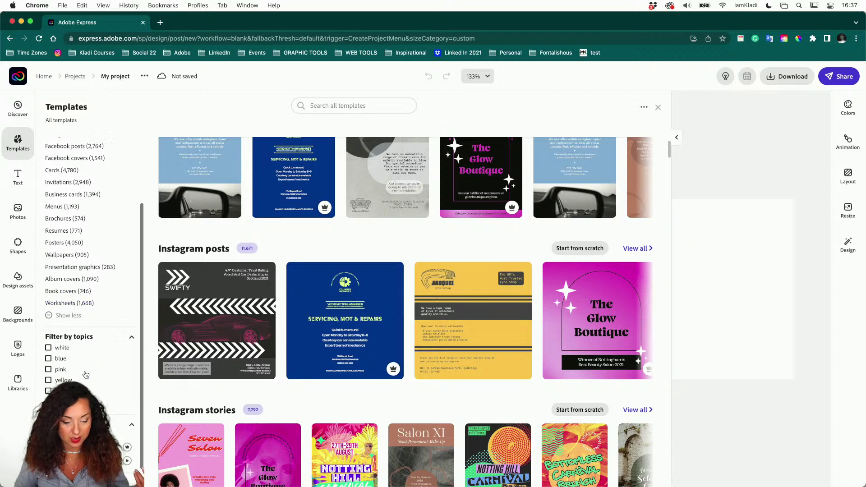
# - Search the templates for "honey", look through the designs, and close the template browser
pyautogui.click(361, 102)
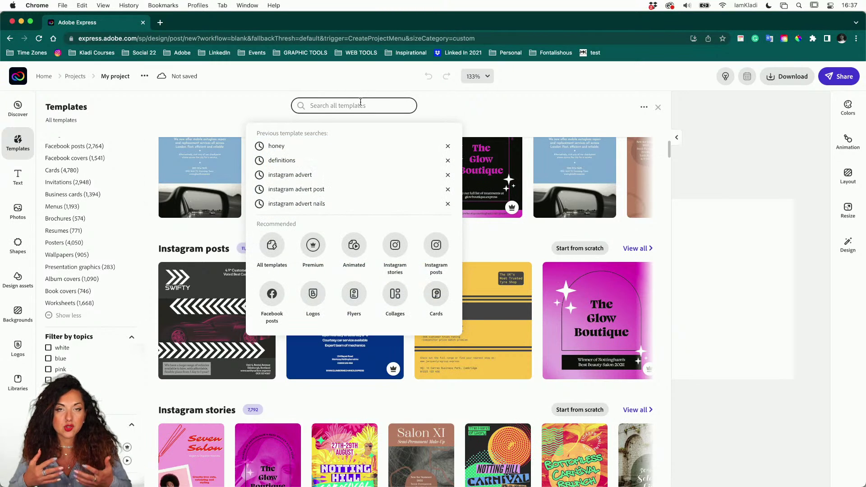
pyautogui.click(295, 147)
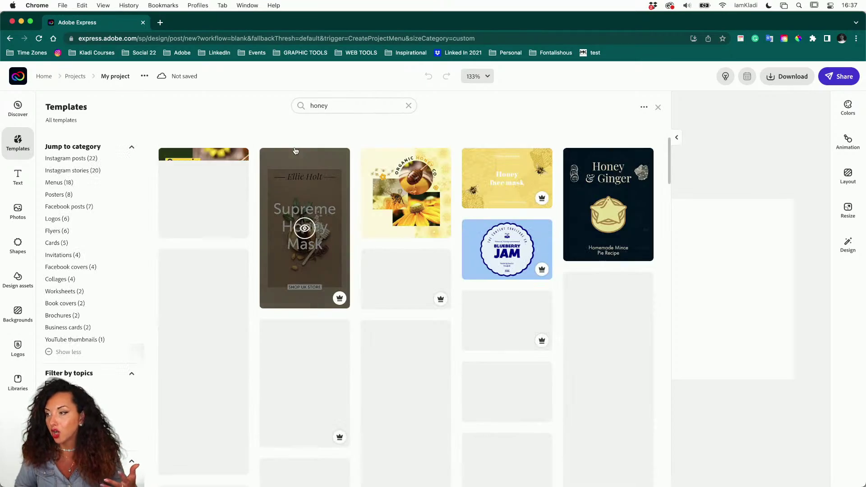
pyautogui.scroll(-5, 242, 331)
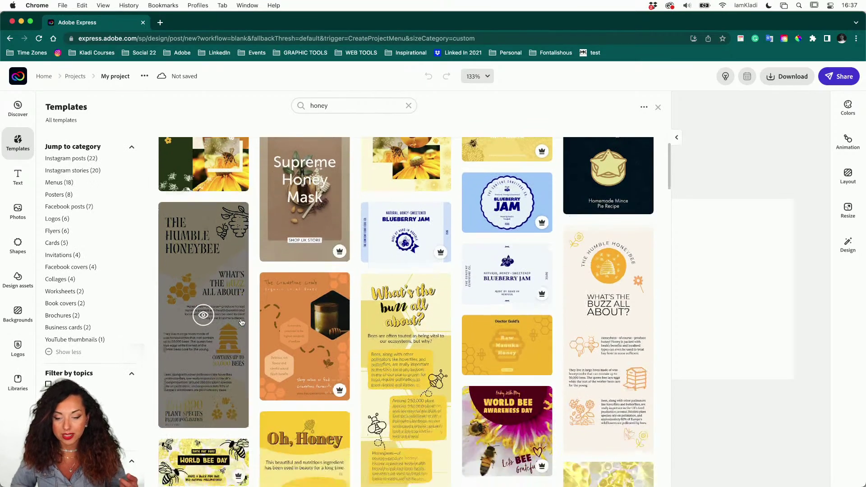
pyautogui.scroll(-2, 242, 323)
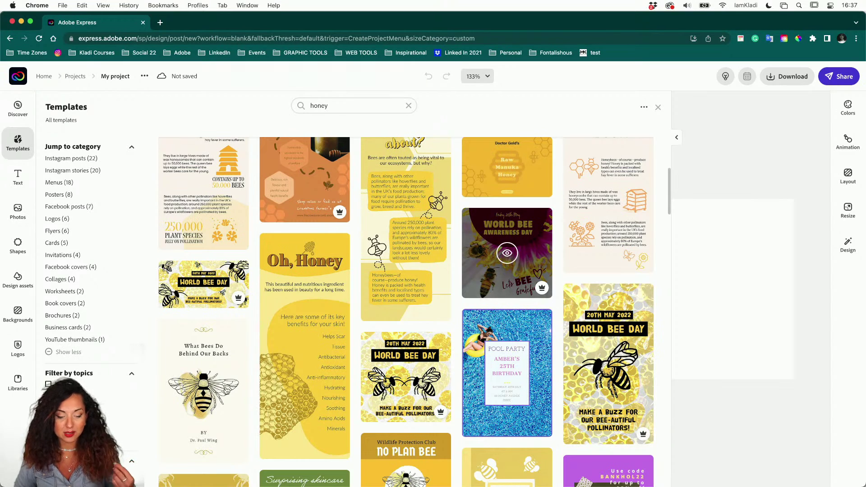
pyautogui.scroll(-3, 414, 331)
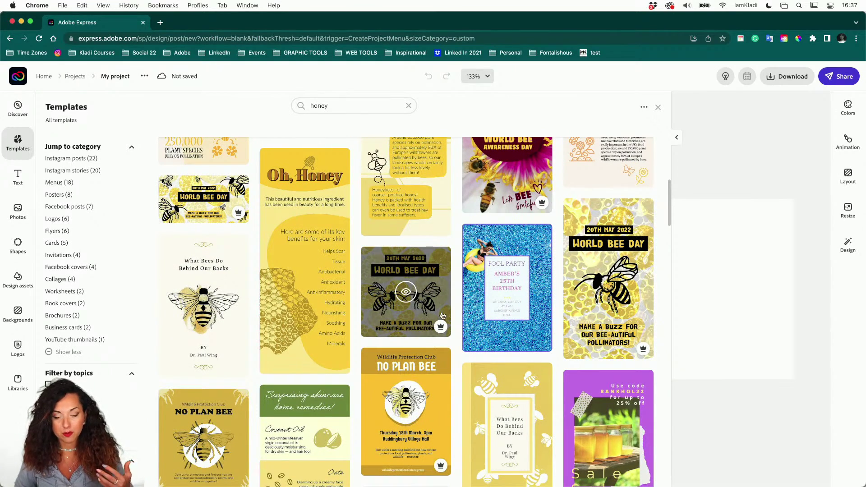
pyautogui.click(658, 109)
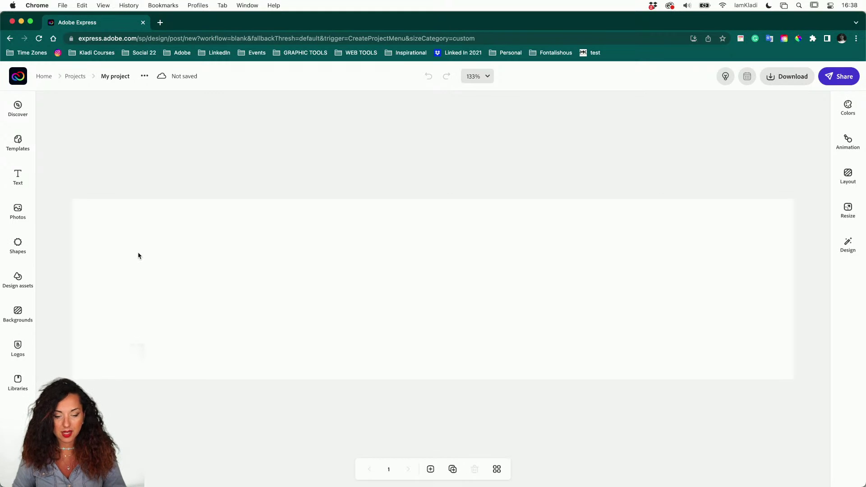
# - Fill the blank page's background with the palette's coral, then adjust it to the custom orange #F57F49
pyautogui.hscroll(1, 253, 284)
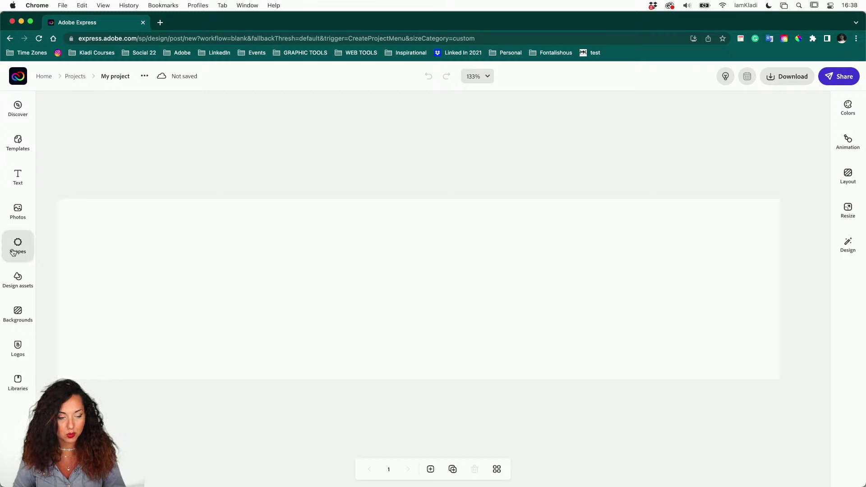
pyautogui.click(120, 285)
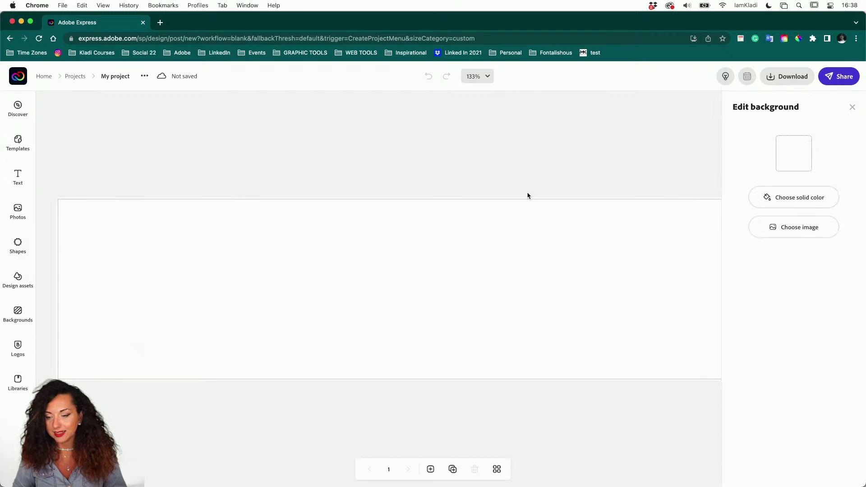
pyautogui.click(797, 161)
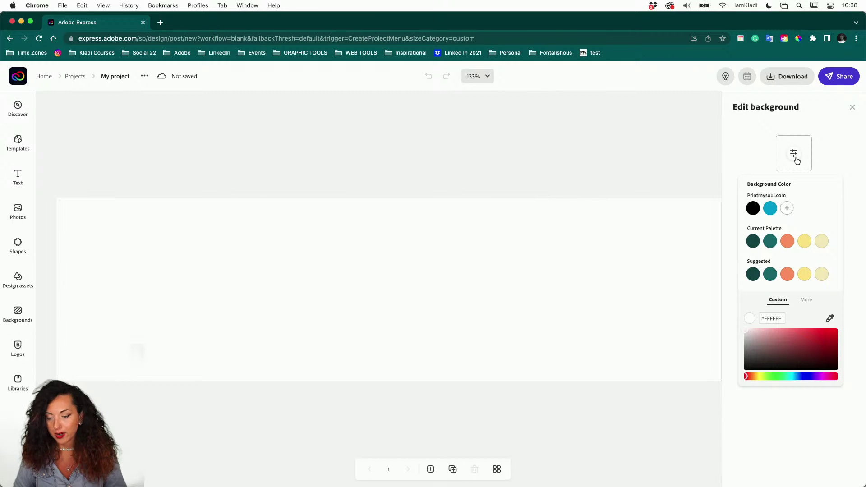
pyautogui.click(789, 243)
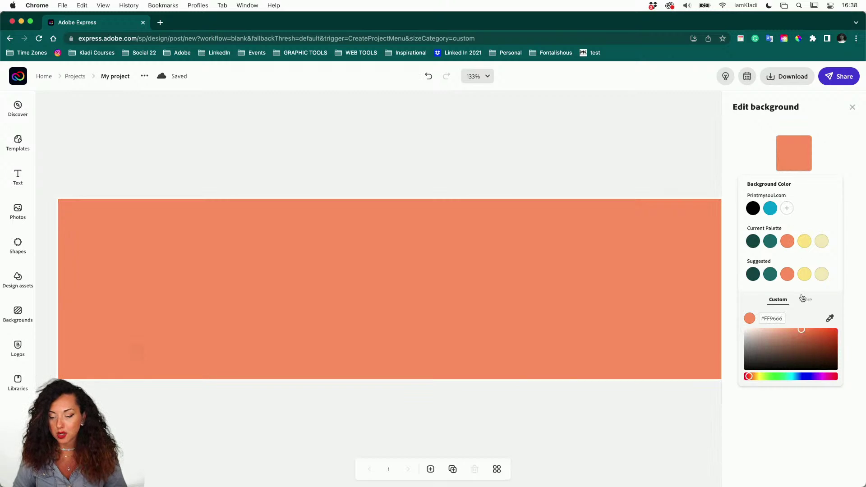
pyautogui.click(809, 331)
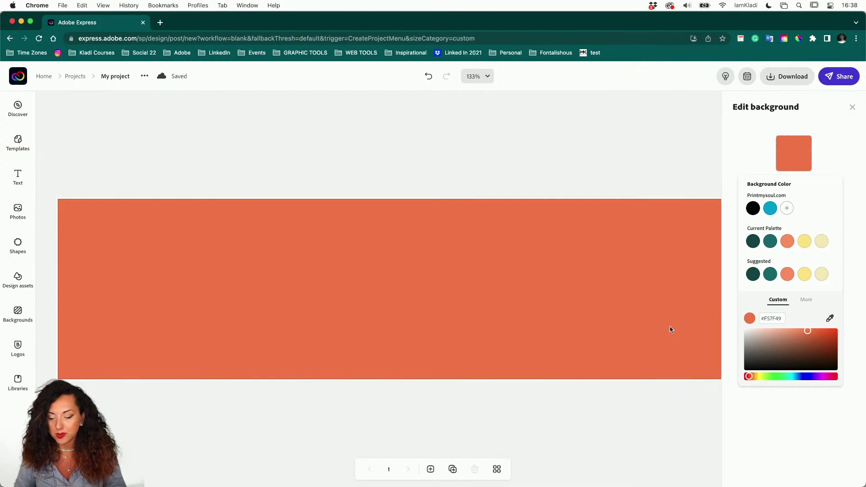
pyautogui.click(659, 391)
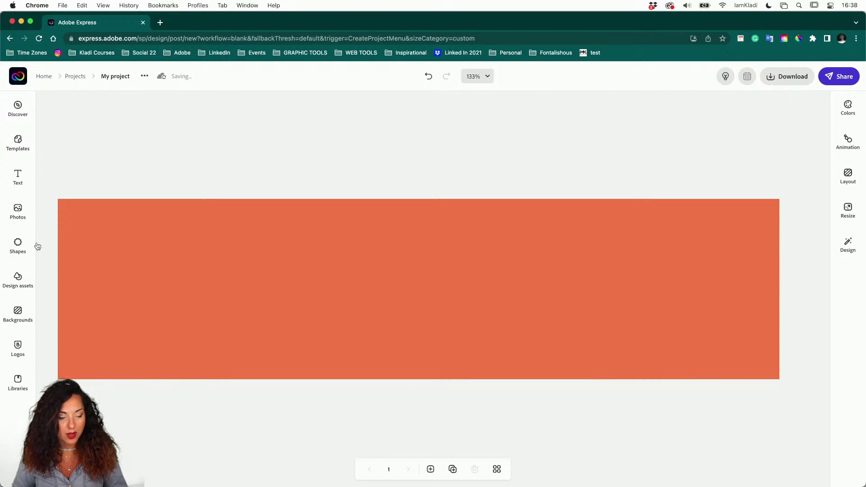
pyautogui.click(851, 118)
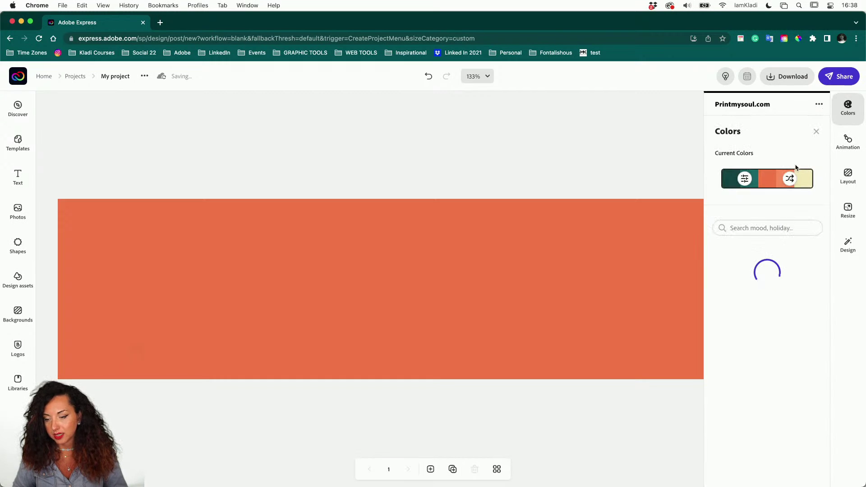
pyautogui.click(847, 124)
# - Search the stock photos for "honey" and set the orange honeycomb close-up as the page's background image
pyautogui.click(662, 249)
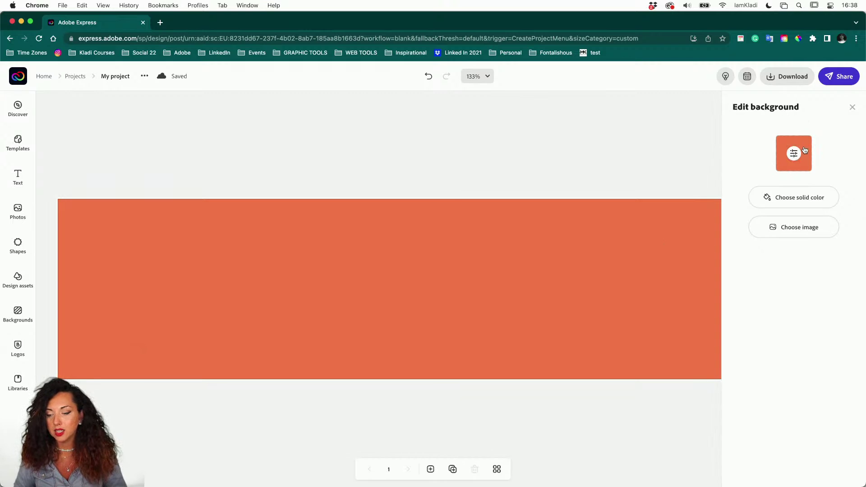
pyautogui.click(823, 232)
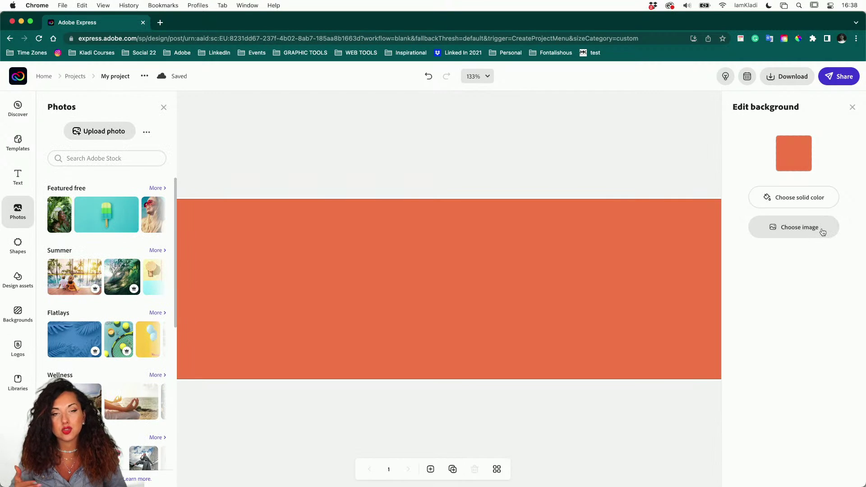
pyautogui.click(136, 159)
pyautogui.write('honey')
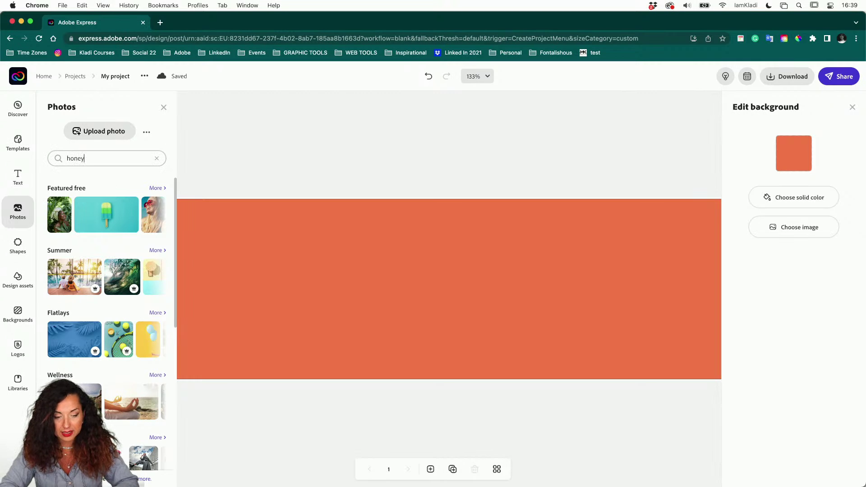
pyautogui.press('Return')
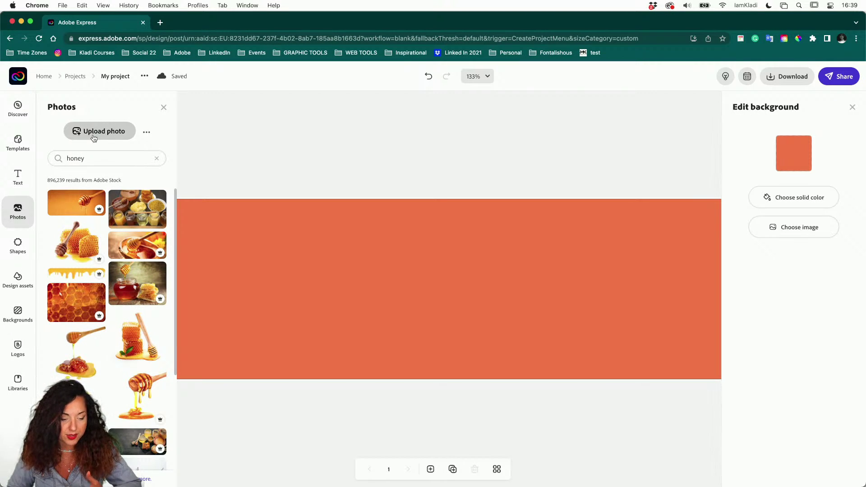
pyautogui.scroll(-2, 75, 289)
pyautogui.scroll(-1, 75, 289)
pyautogui.scroll(1, 75, 288)
pyautogui.click(75, 247)
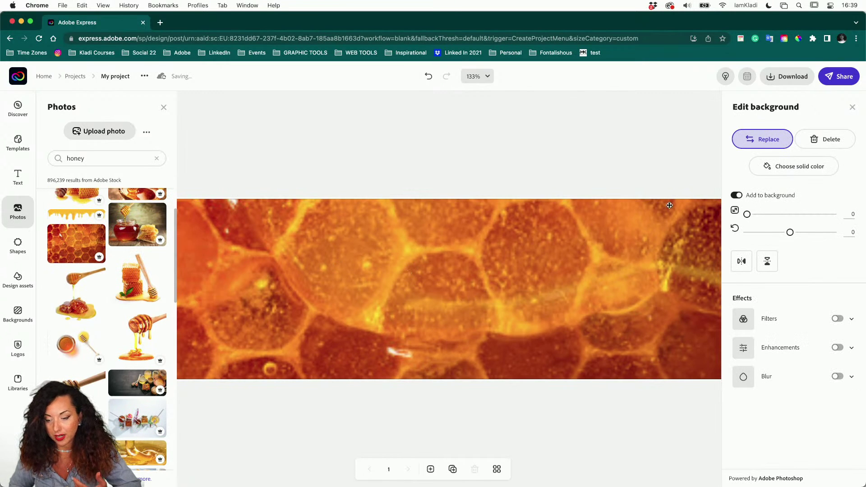
# - Set the honeycomb background's scale to 6 and rotation to -66, and try to reposition it on the page
pyautogui.moveTo(748, 215)
pyautogui.mouseDown()
pyautogui.moveTo(774, 217)
pyautogui.moveTo(747, 215)
pyautogui.mouseUp()
pyautogui.moveTo(790, 233); pyautogui.dragTo(774, 233)
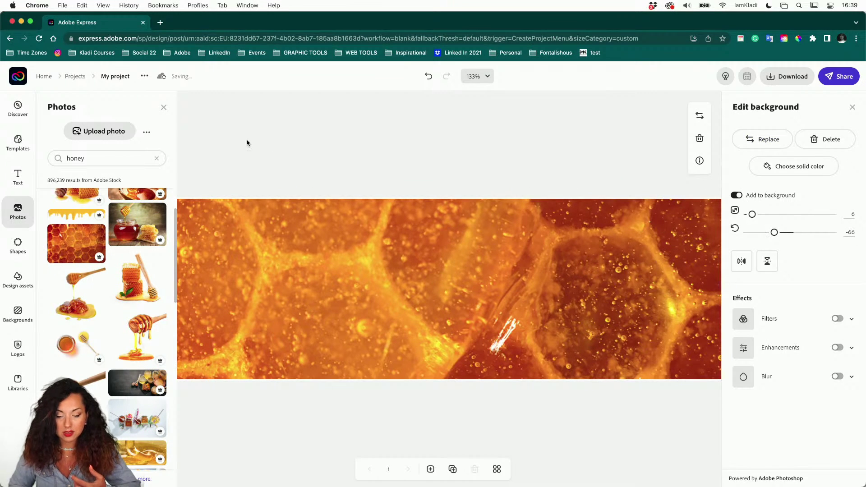
pyautogui.click(164, 107)
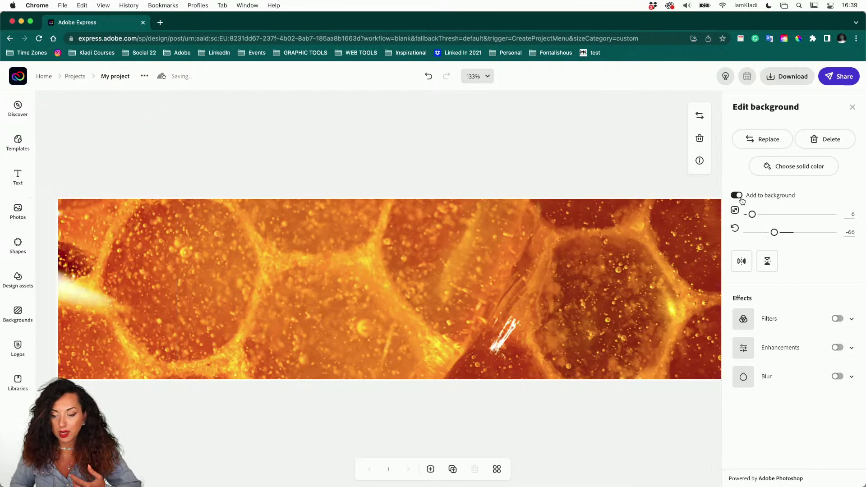
pyautogui.moveTo(602, 238); pyautogui.dragTo(643, 252)
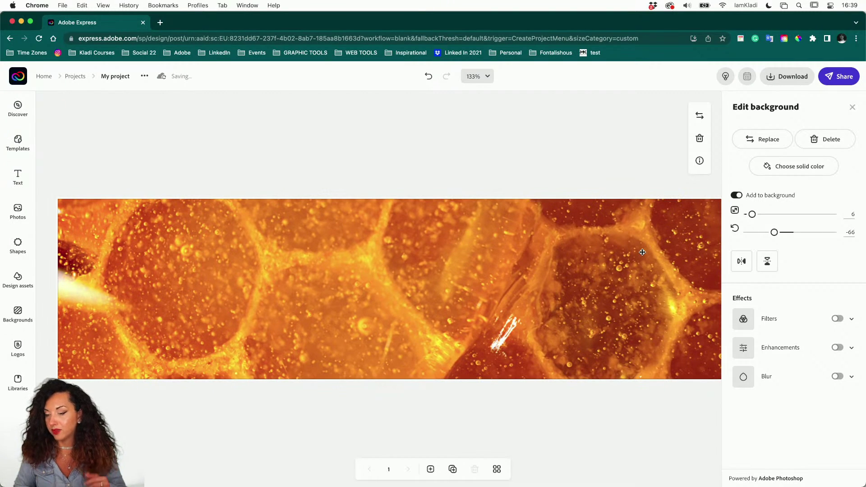
# - Detach the honeycomb photo from the background, shrink and reposition it as a free image, and delete it
pyautogui.click(738, 195)
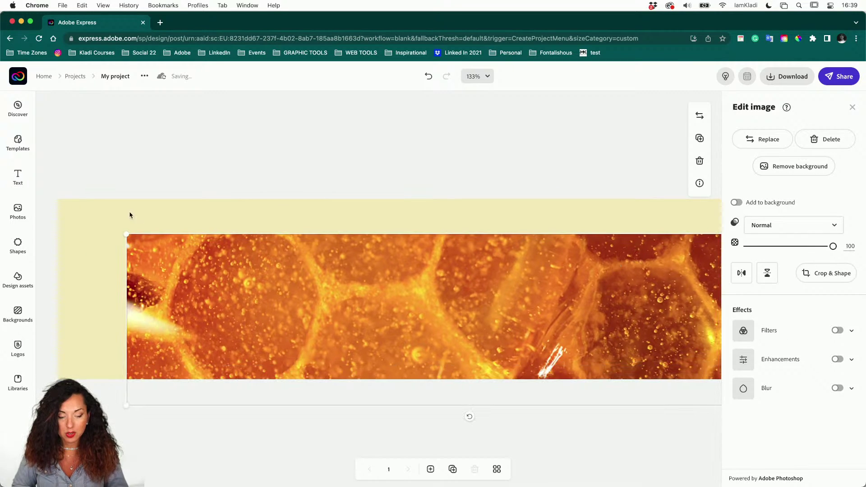
pyautogui.moveTo(127, 235); pyautogui.dragTo(303, 260)
pyautogui.moveTo(424, 274); pyautogui.dragTo(360, 212)
pyautogui.click(812, 143)
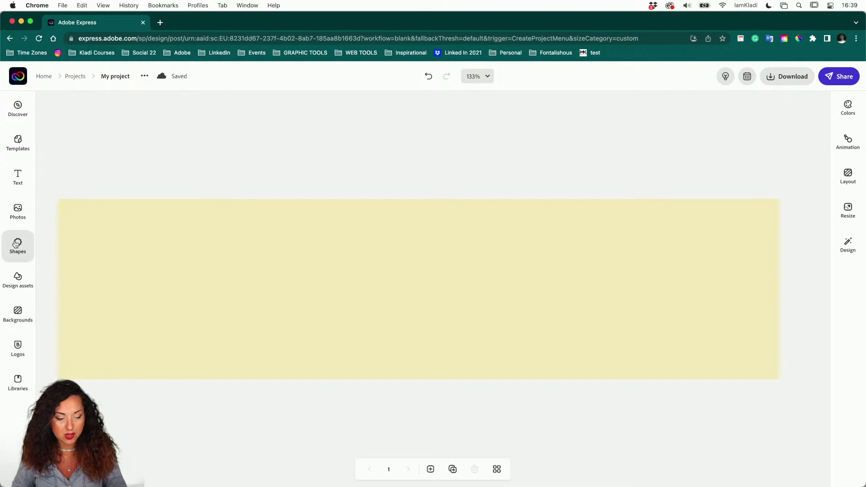
pyautogui.click(18, 276)
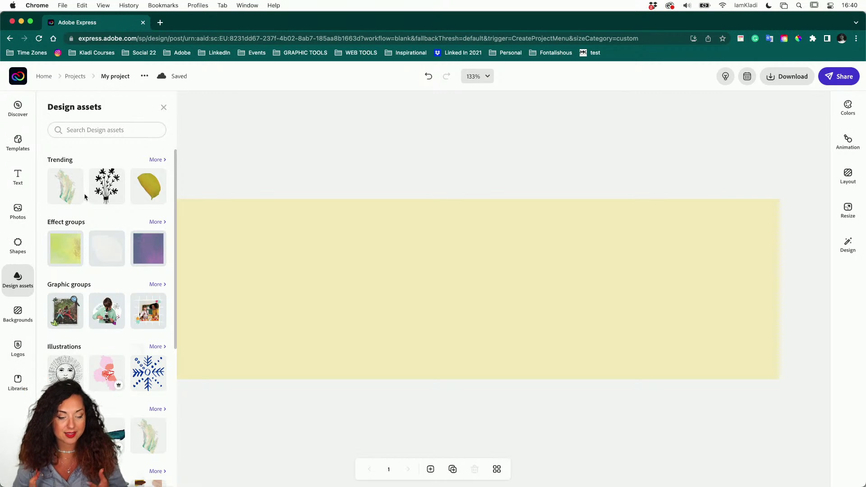
pyautogui.hscroll(-5, 95, 271)
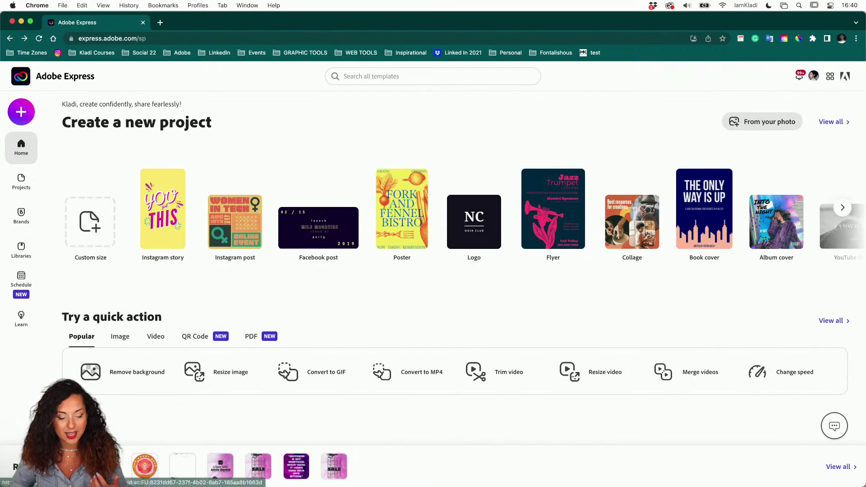
pyautogui.click(183, 466)
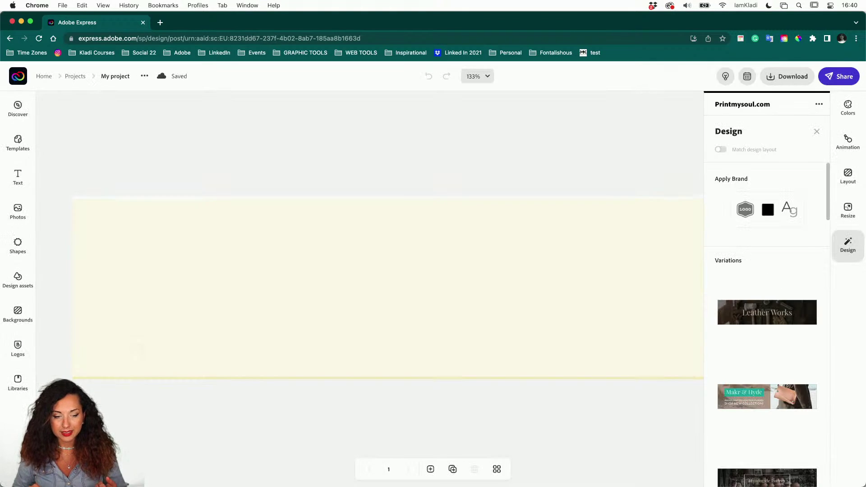
# - Add the cake slice graphic group with the orange flower from the Food and drink graphic groups to the banner
pyautogui.click(18, 279)
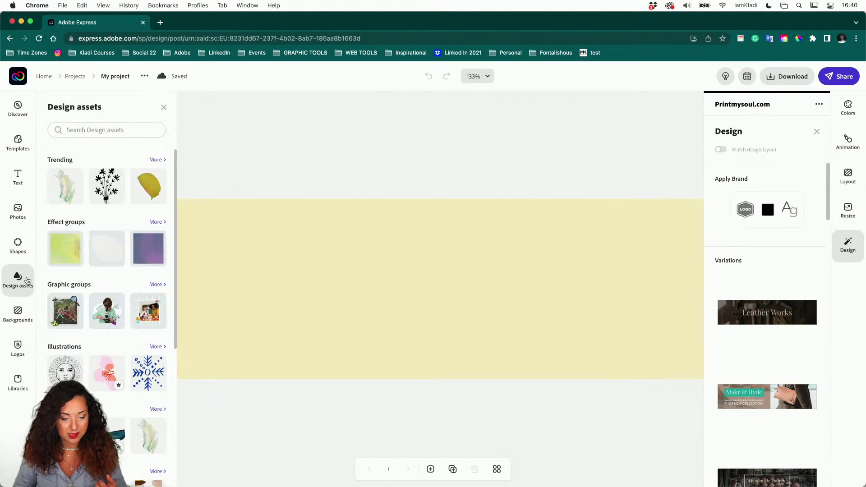
pyautogui.moveTo(177, 273)
pyautogui.mouseDown()
pyautogui.moveTo(186, 397)
pyautogui.moveTo(180, 304)
pyautogui.mouseUp()
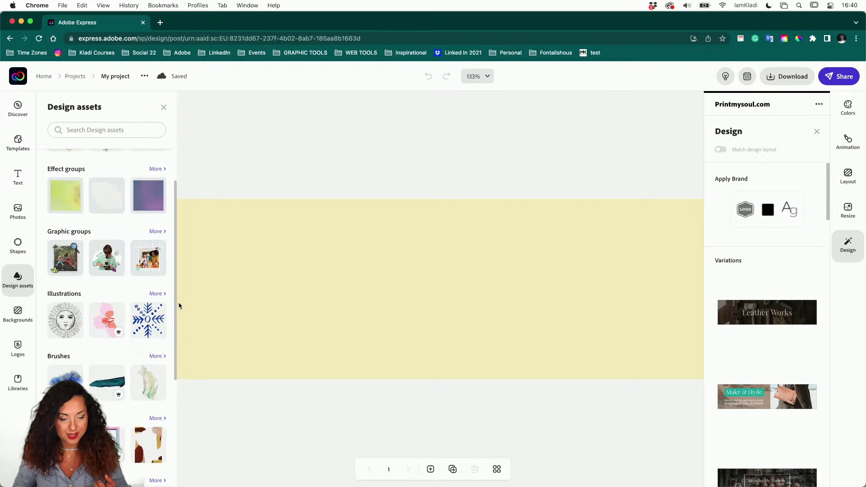
pyautogui.click(154, 232)
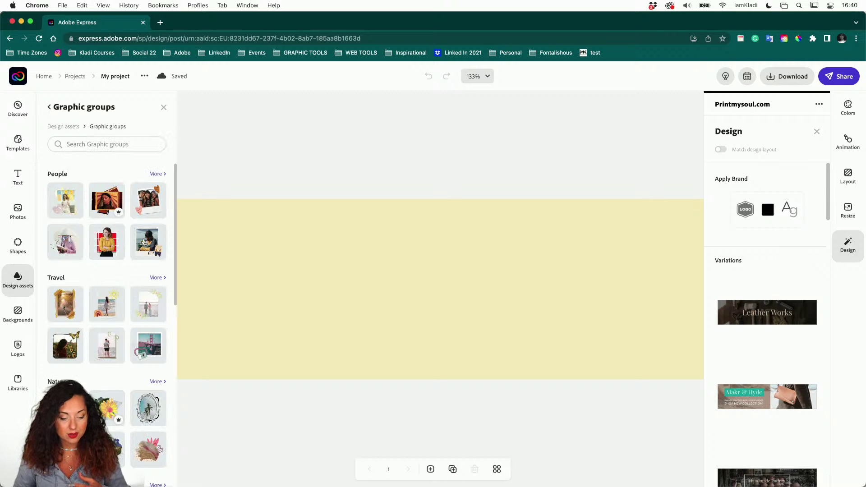
pyautogui.scroll(-5, 139, 384)
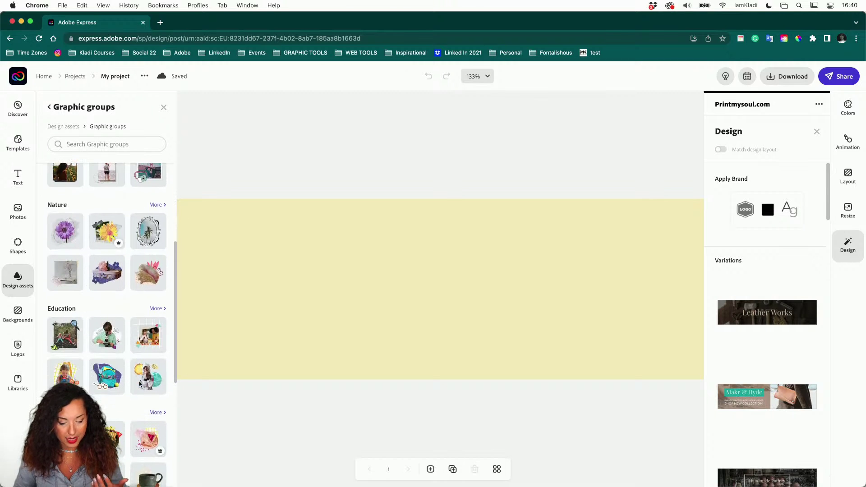
pyautogui.scroll(-3, 140, 384)
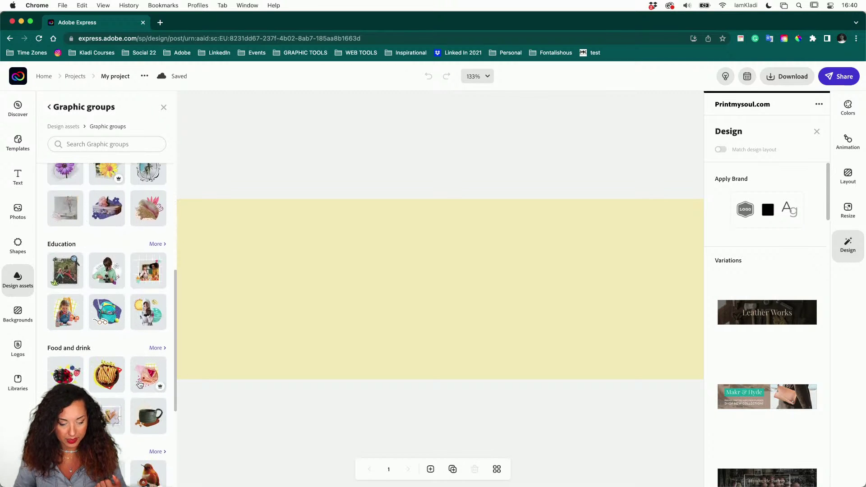
pyautogui.click(158, 345)
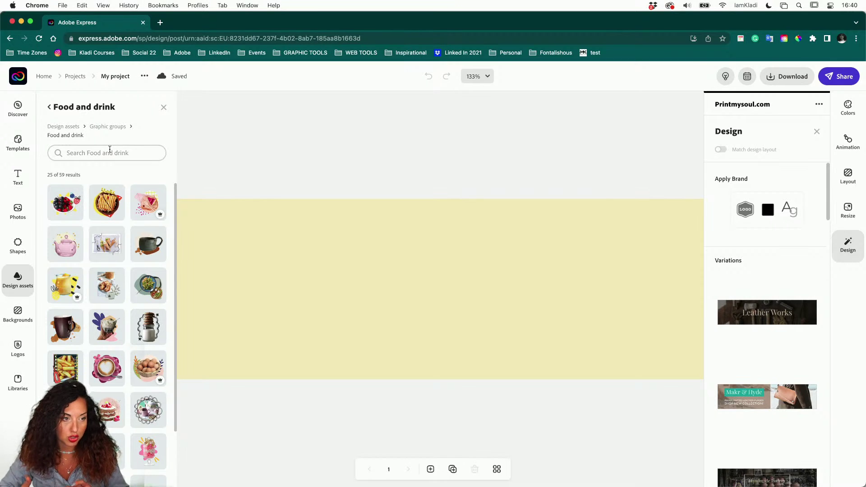
pyautogui.click(109, 153)
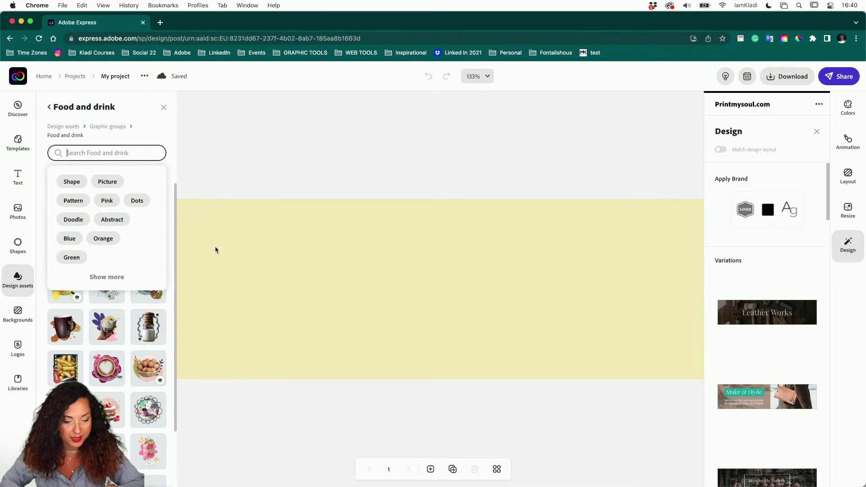
pyautogui.click(207, 171)
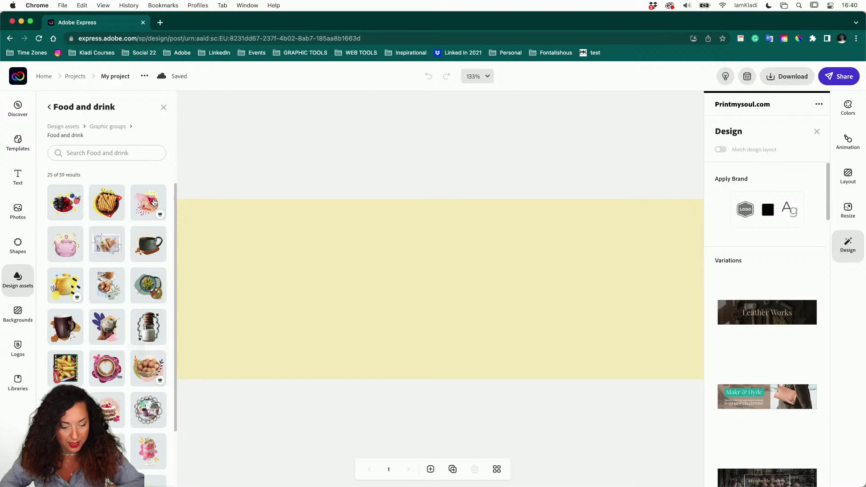
pyautogui.scroll(-4, 121, 365)
pyautogui.scroll(-3, 121, 365)
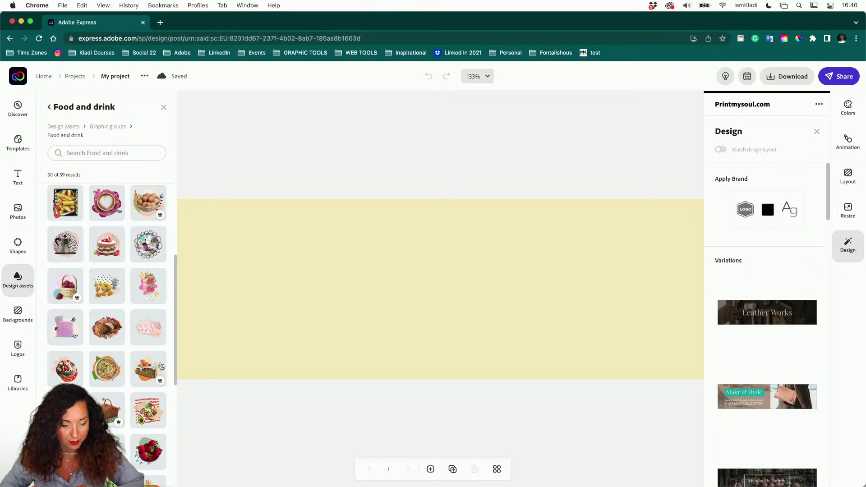
pyautogui.click(161, 366)
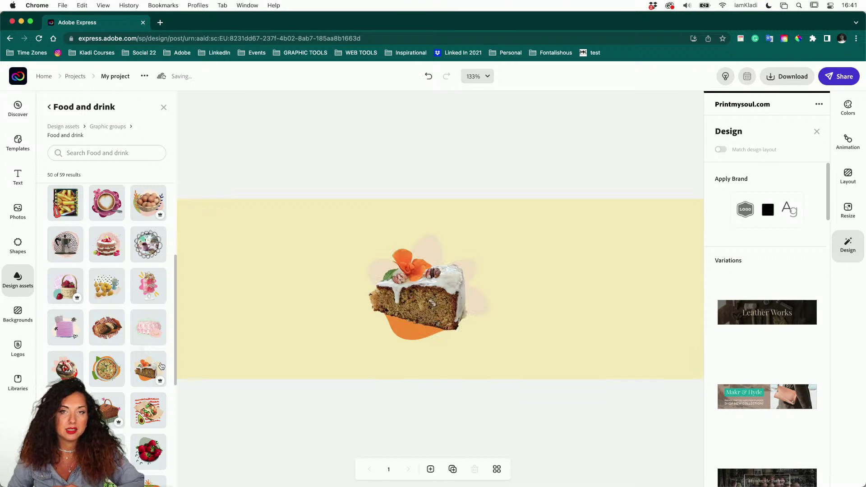
# - Enlarge the cake graphic group to slightly more than the banner's height and reposition the cake slice over its decorative shapes
pyautogui.click(455, 303)
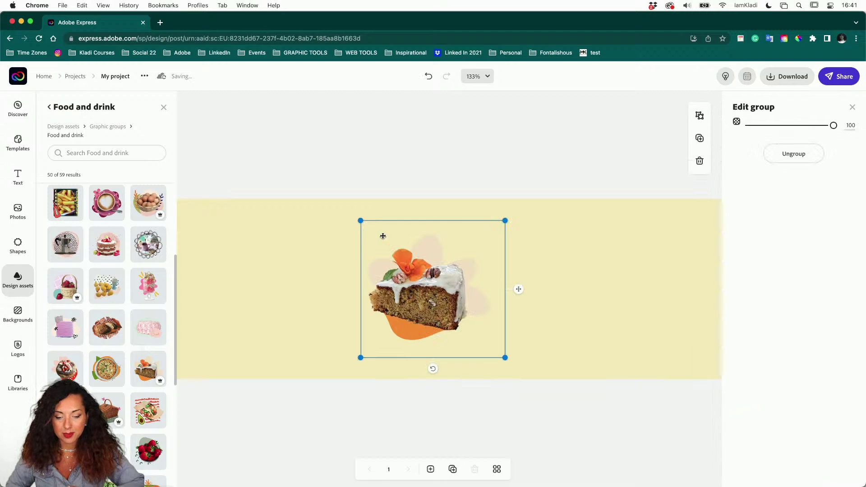
pyautogui.moveTo(366, 225); pyautogui.dragTo(242, 186)
pyautogui.moveTo(426, 290); pyautogui.dragTo(464, 249)
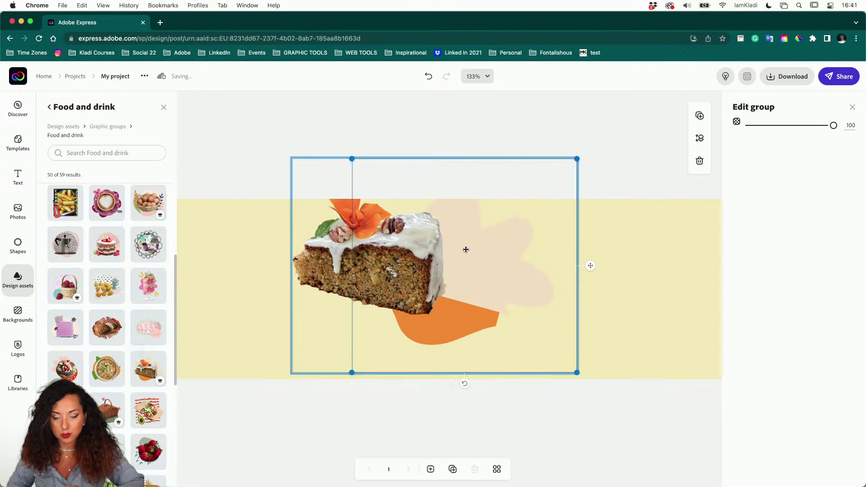
pyautogui.click(335, 261)
pyautogui.moveTo(336, 261); pyautogui.dragTo(390, 288)
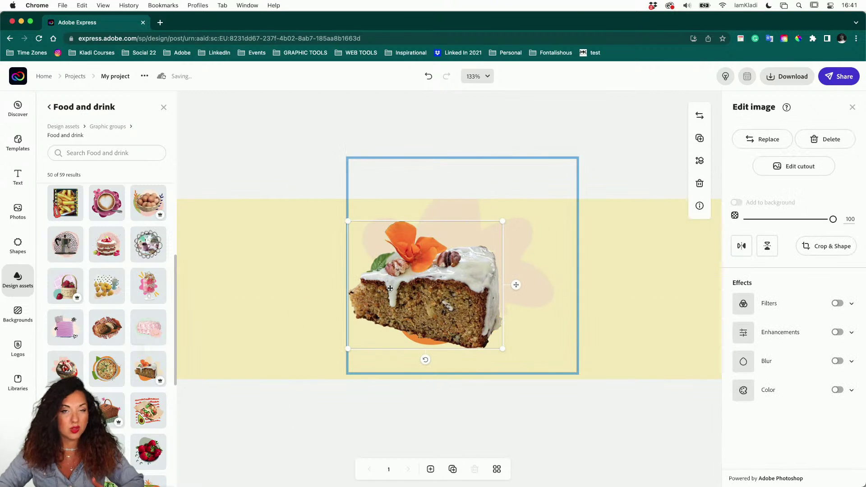
# - Delete the cake slice from the group and move the remaining petal and orange shapes toward the banner's lower edge
pyautogui.press('Escape')
pyautogui.press('Delete')
pyautogui.moveTo(467, 289); pyautogui.dragTo(441, 331)
# - Change the banner's background color to the light coral orange from the current palette
pyautogui.click(604, 259)
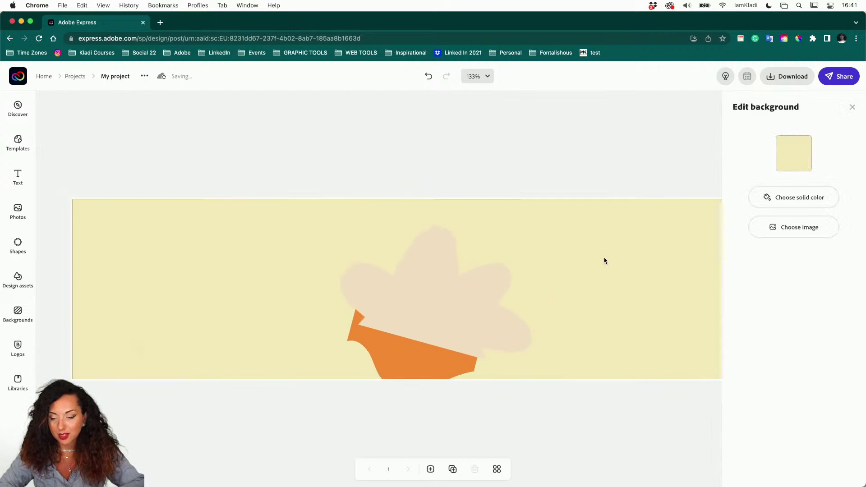
pyautogui.click(807, 158)
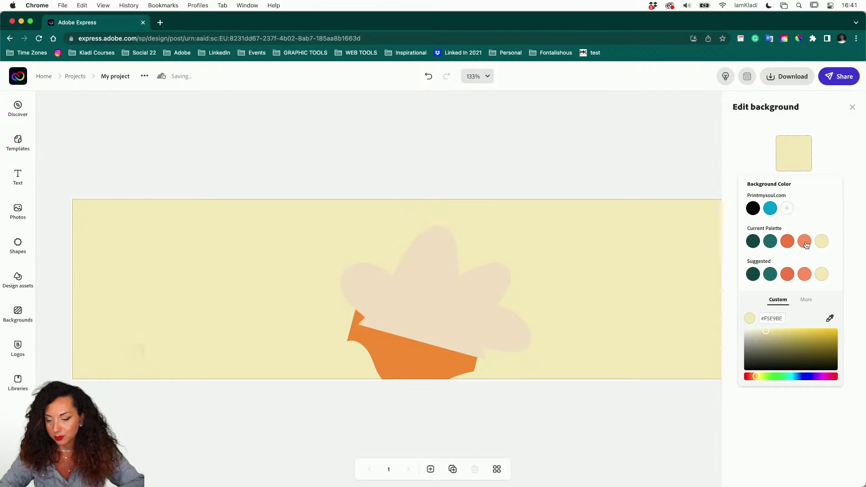
pyautogui.click(805, 242)
pyautogui.click(557, 179)
# - Move the petal and orange shape group up, ungroup it, and shift the orange shape slightly under the petals
pyautogui.moveTo(412, 343)
pyautogui.mouseDown()
pyautogui.moveTo(429, 296)
pyautogui.moveTo(422, 329)
pyautogui.mouseUp()
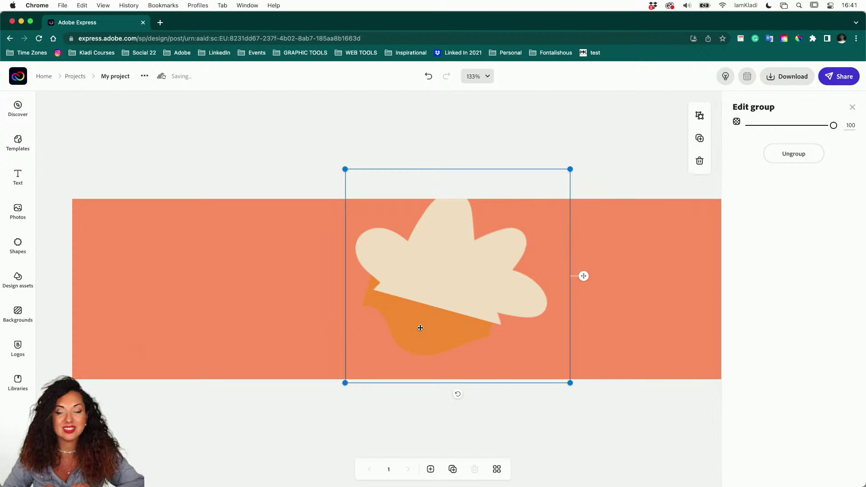
pyautogui.click(810, 161)
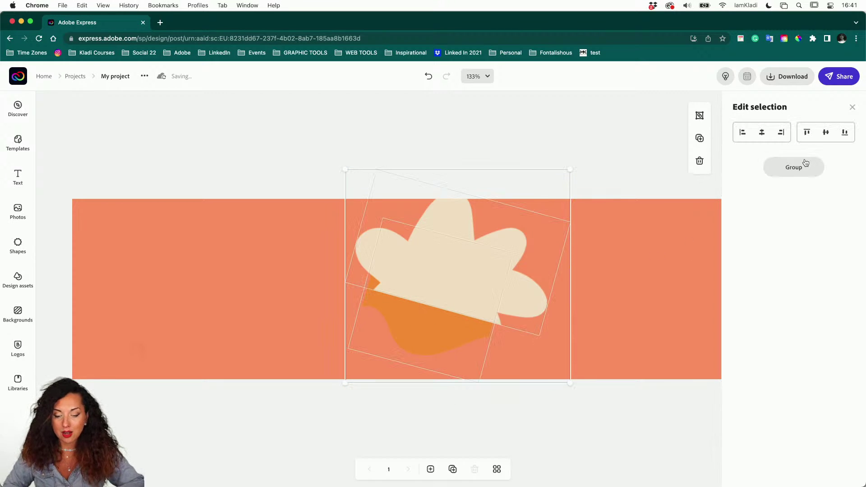
pyautogui.click(456, 410)
pyautogui.click(433, 338)
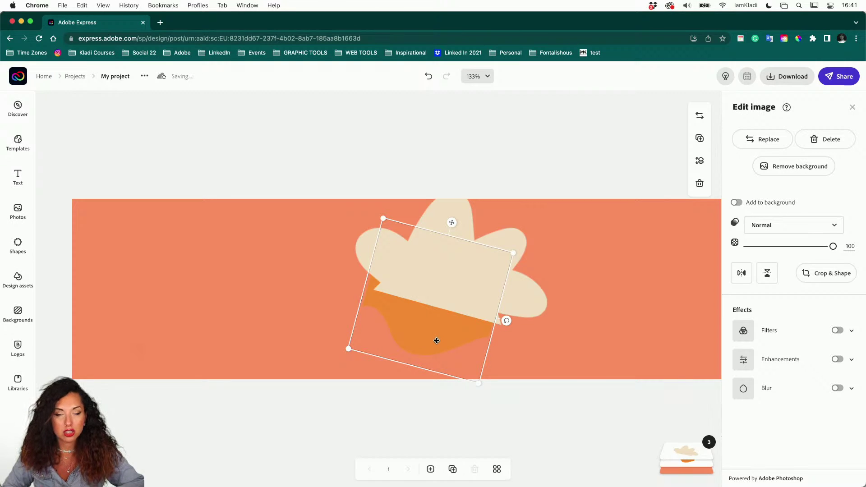
pyautogui.moveTo(468, 305); pyautogui.dragTo(440, 353)
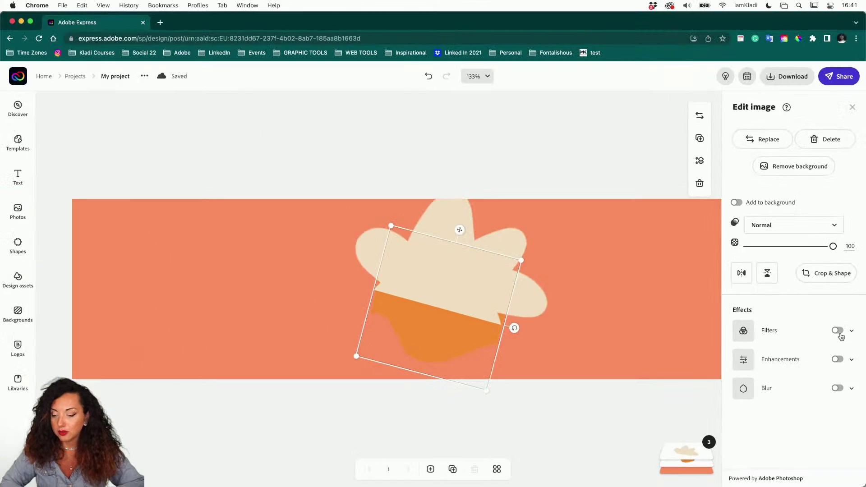
# - Turn on filters for the orange shape and set the Duotone shadows color to the suggested cream #F5E9BE
pyautogui.click(840, 333)
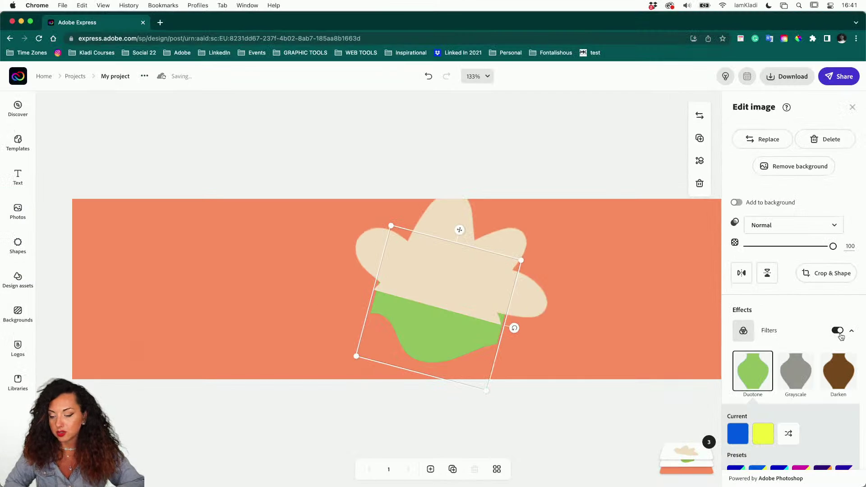
pyautogui.click(740, 433)
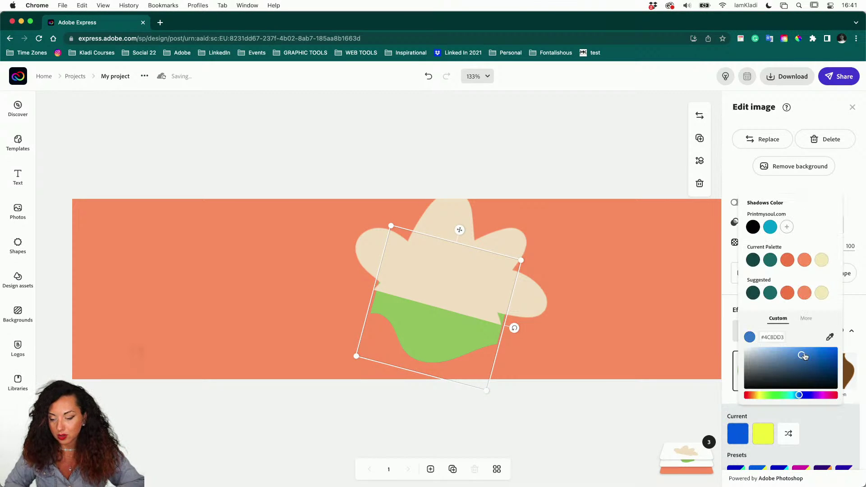
pyautogui.click(822, 293)
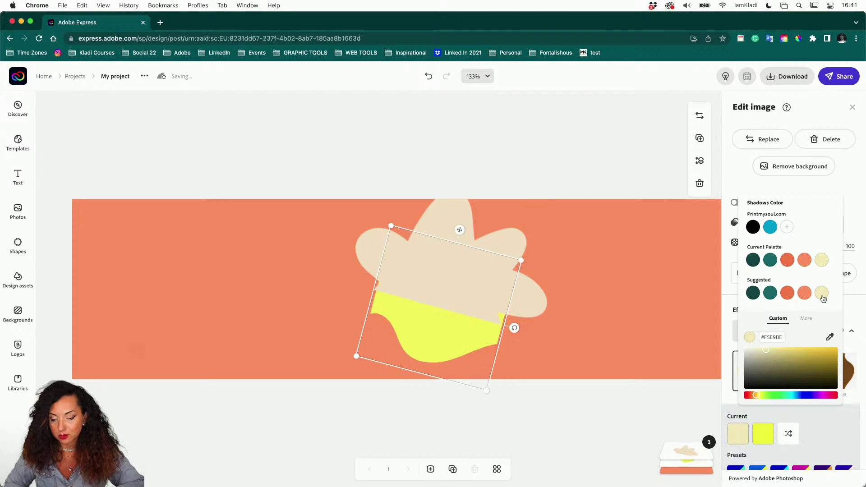
pyautogui.click(827, 436)
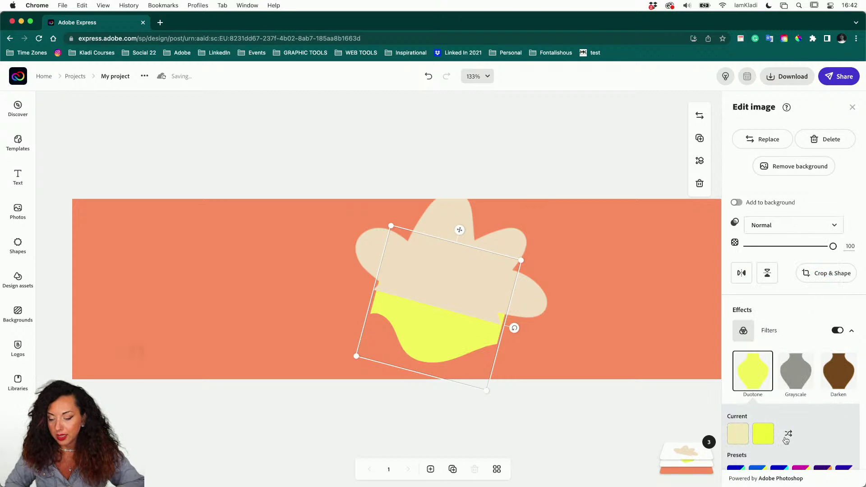
pyautogui.click(763, 434)
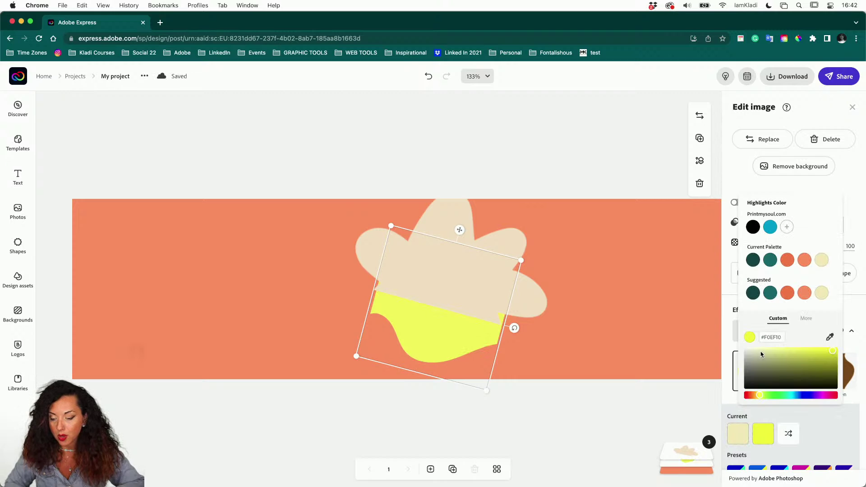
pyautogui.click(831, 439)
# - Try the black-and-green and black-and-pink Duotone presets on the lower shape
pyautogui.scroll(-4, 831, 434)
pyautogui.click(823, 403)
pyautogui.click(805, 411)
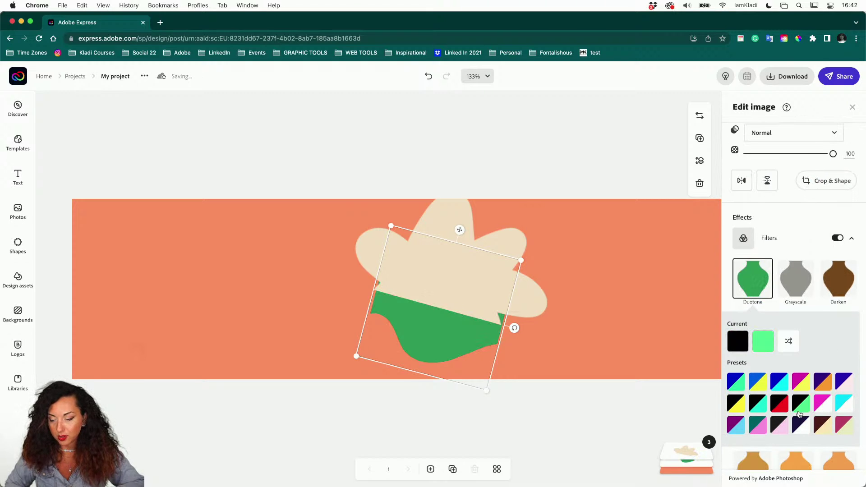
pyautogui.click(779, 427)
pyautogui.scroll(-5, 785, 419)
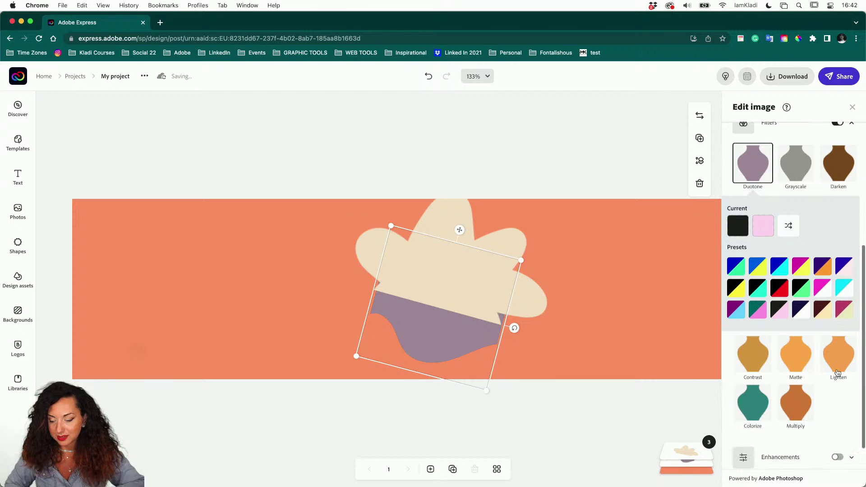
# - Try the Multiply, Colorize, Contrast and Matte filters on the lower shape
pyautogui.click(795, 410)
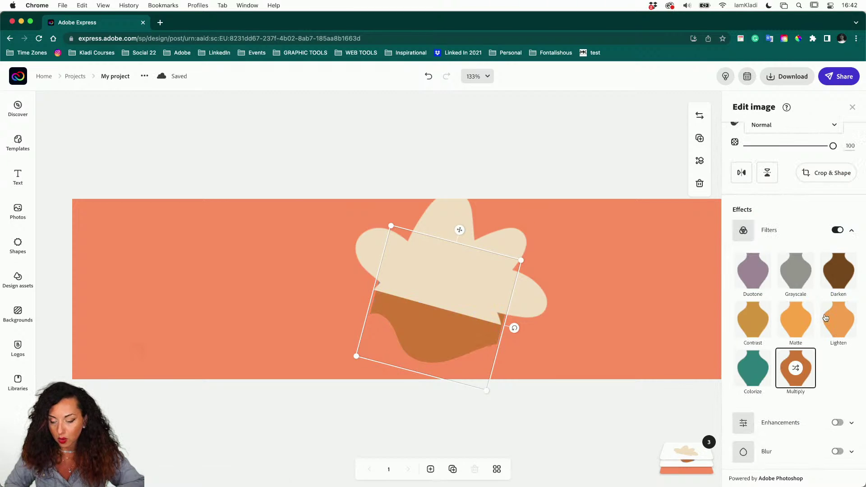
pyautogui.click(751, 364)
pyautogui.click(751, 324)
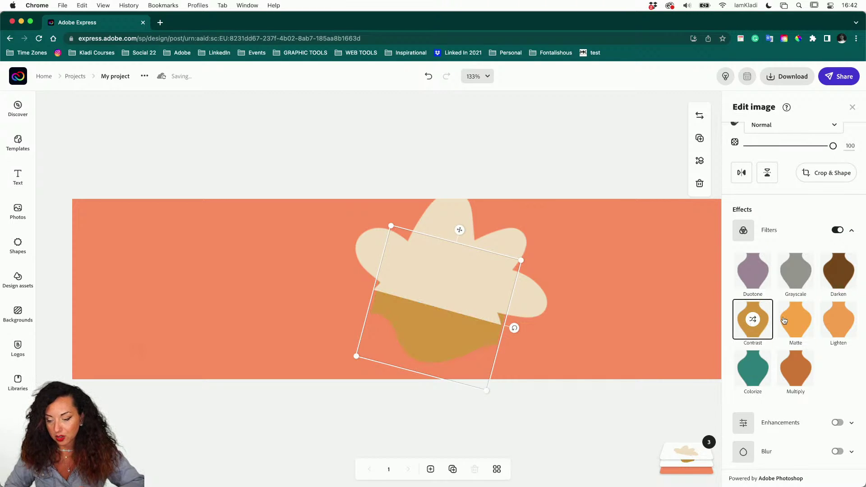
pyautogui.click(784, 320)
pyautogui.click(791, 364)
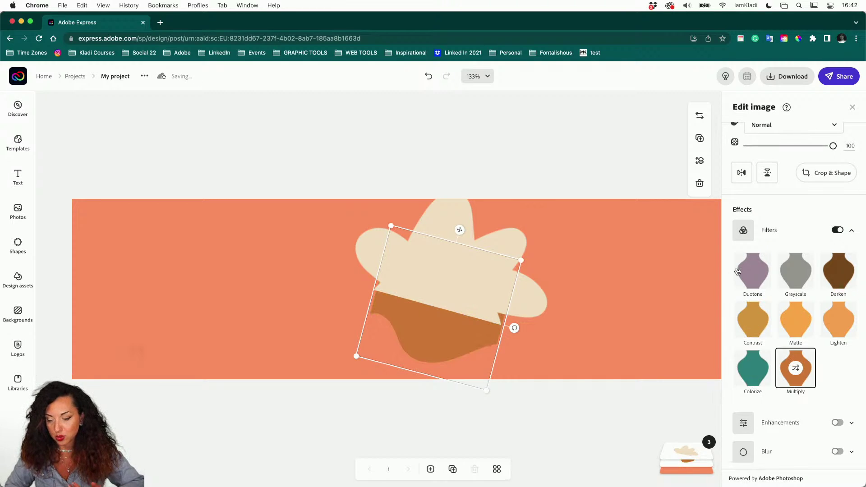
# - Apply the Duotone filter with the purple-and-orange preset to the lower shape
pyautogui.click(737, 271)
pyautogui.click(738, 333)
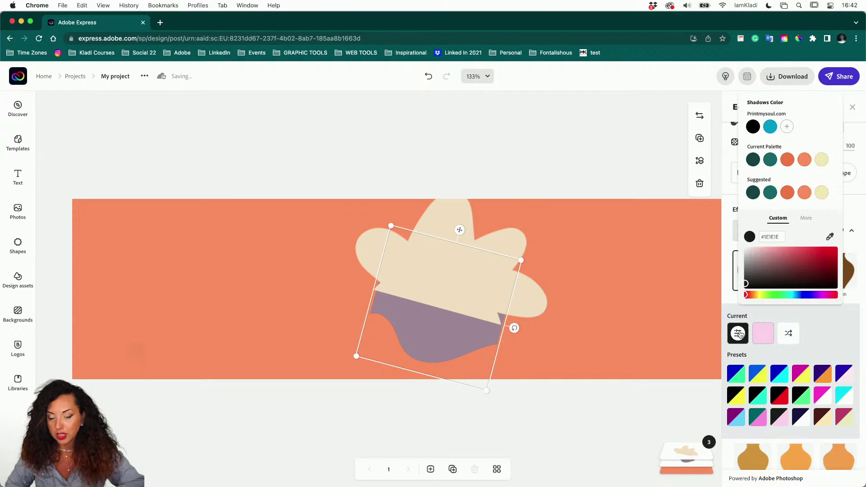
pyautogui.click(804, 380)
pyautogui.click(827, 381)
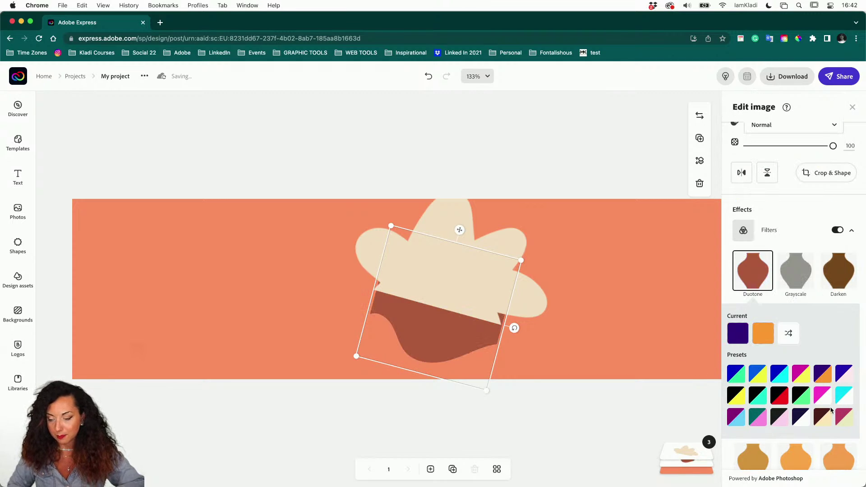
# - Turn on enhancements for the brown shape with contrast 63, brightness 6 and saturation 24
pyautogui.scroll(-5, 831, 409)
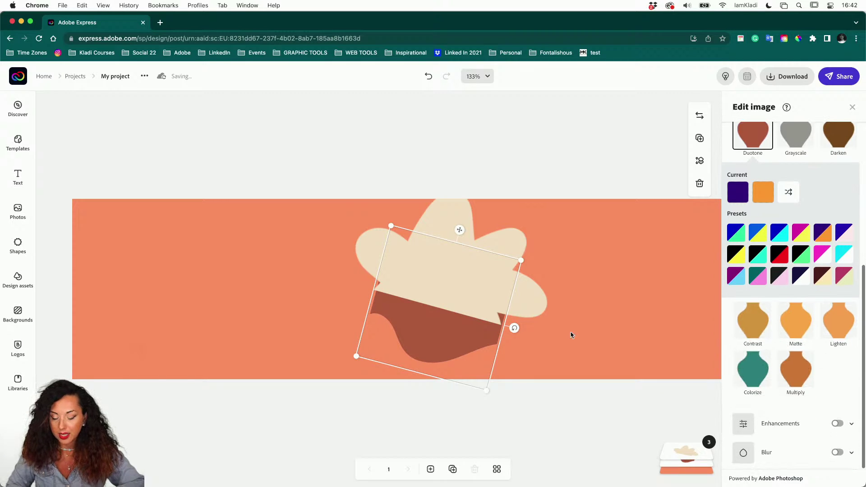
pyautogui.click(838, 425)
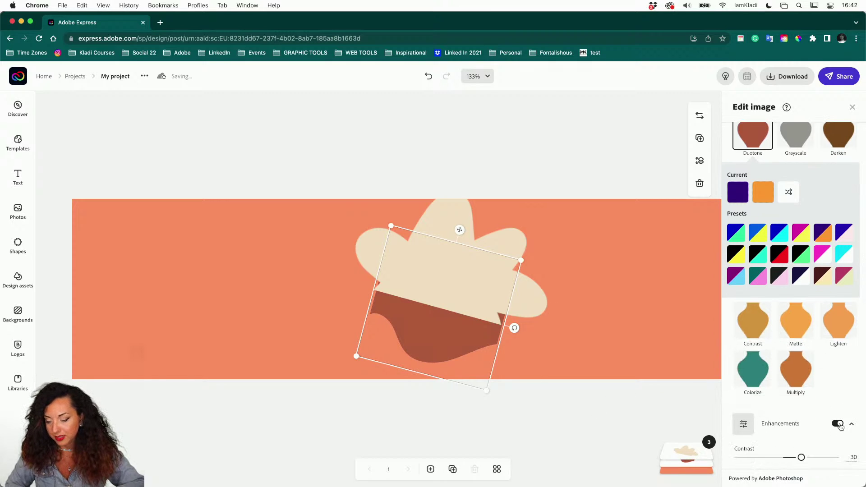
pyautogui.scroll(-2, 830, 429)
pyautogui.moveTo(802, 396); pyautogui.dragTo(818, 396)
pyautogui.moveTo(783, 425); pyautogui.dragTo(799, 452)
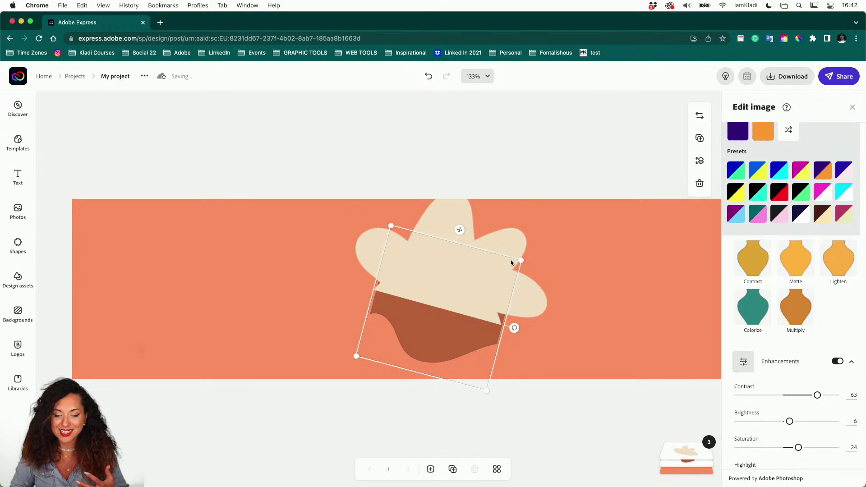
# - Move the cream petal shape to the banner's lower-left corner and enlarge it until it runs past the edges
pyautogui.click(545, 298)
pyautogui.moveTo(544, 238); pyautogui.dragTo(238, 346)
pyautogui.moveTo(112, 270); pyautogui.dragTo(60, 211)
# - Move the brown shape behind the petals and enlarge it into a wave reaching about halfway across the banner
pyautogui.click(415, 333)
pyautogui.moveTo(417, 331); pyautogui.dragTo(93, 341)
pyautogui.moveTo(189, 278); pyautogui.dragTo(280, 235)
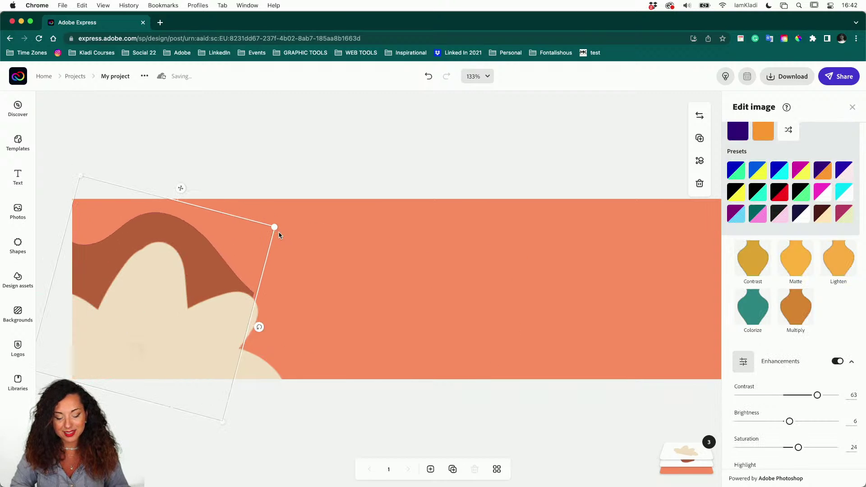
pyautogui.moveTo(235, 425); pyautogui.dragTo(424, 486)
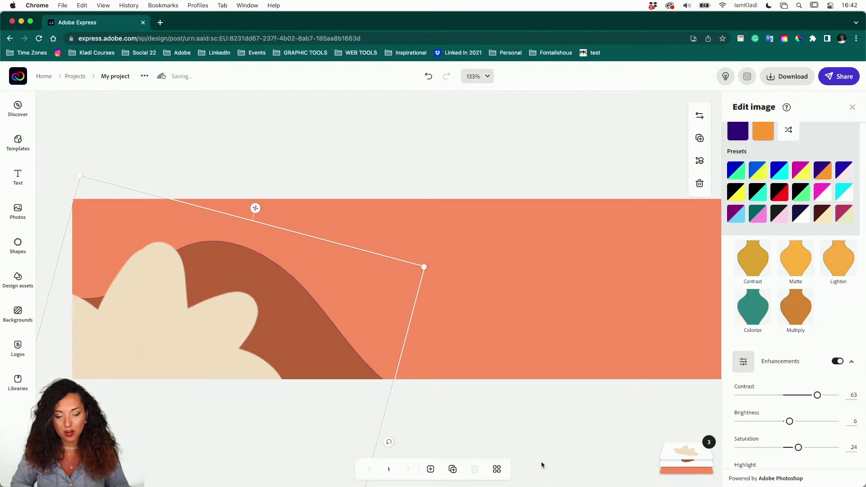
# - Duplicate the brown wave and nudge the copy up and slightly left, above the original
pyautogui.click(393, 431)
pyautogui.click(348, 362)
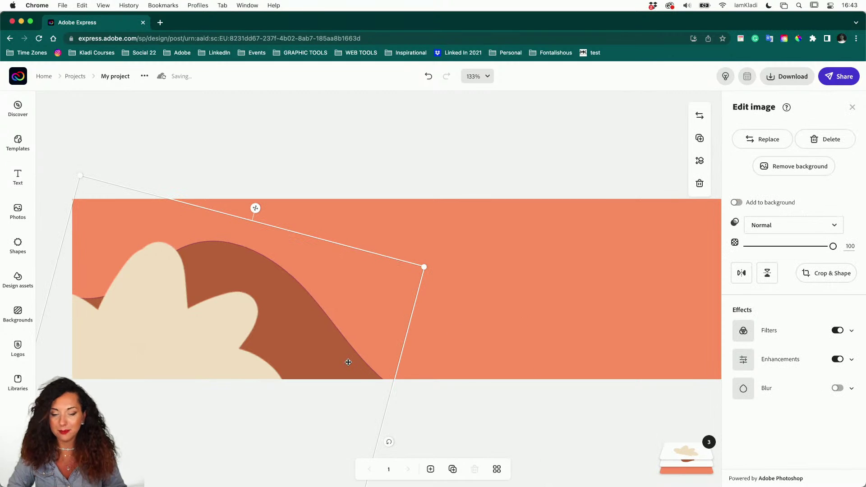
pyautogui.click(292, 321)
pyautogui.click(316, 315)
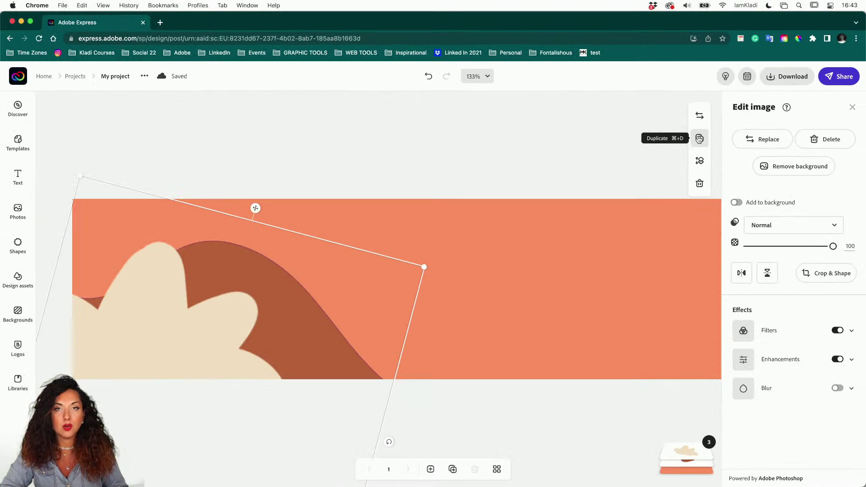
pyautogui.click(699, 139)
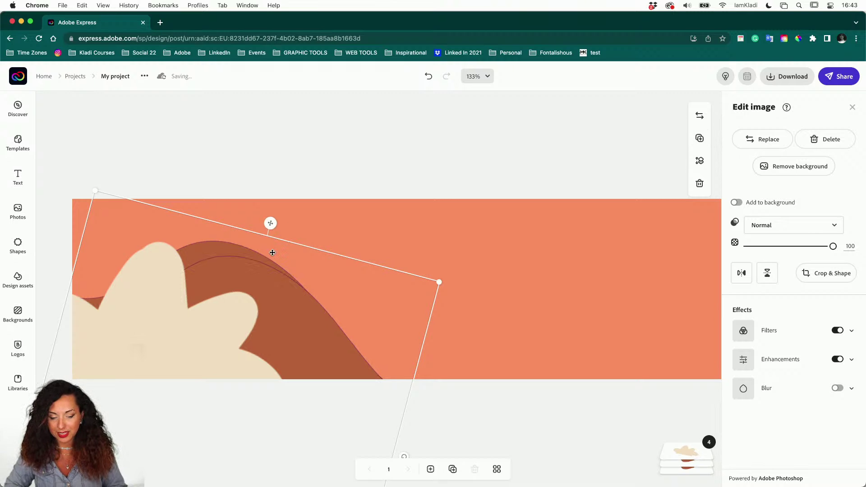
pyautogui.hotkey('shift', 'Up')
pyautogui.hotkey('shift', 'Up')
pyautogui.hotkey('shift', 'Up')
pyautogui.hotkey('shift', 'Up')
pyautogui.hotkey('shift', 'Up')
pyautogui.hotkey('shift', 'Up')
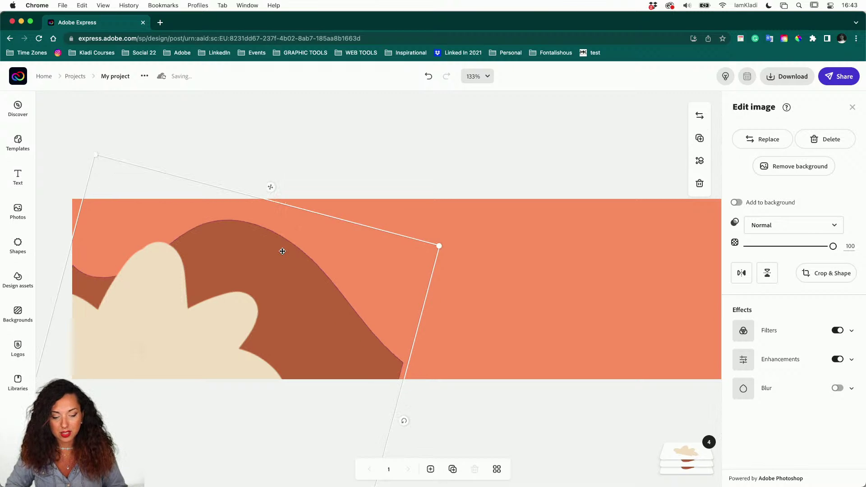
pyautogui.hotkey('shift', 'Left')
pyautogui.hotkey('shift', 'Left')
# - Enlarge the duplicated wave and reposition it so its slope runs off the banner's lower edge, covering the original
pyautogui.moveTo(428, 247); pyautogui.dragTo(466, 224)
pyautogui.moveTo(353, 285); pyautogui.dragTo(325, 286)
pyautogui.moveTo(446, 247); pyautogui.dragTo(475, 231)
pyautogui.moveTo(376, 327); pyautogui.dragTo(376, 332)
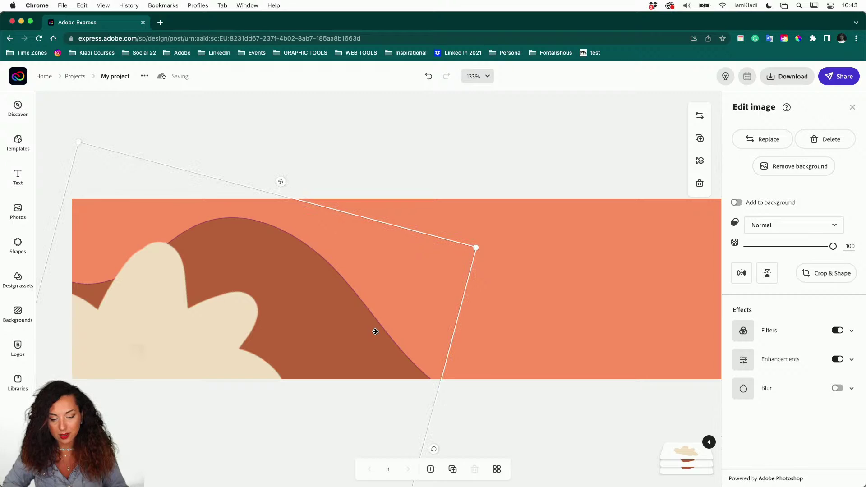
# - Recolor the duplicated wave pink using the black-and-pink Duotone preset with its shadows color changed to #E68D8D
pyautogui.click(797, 334)
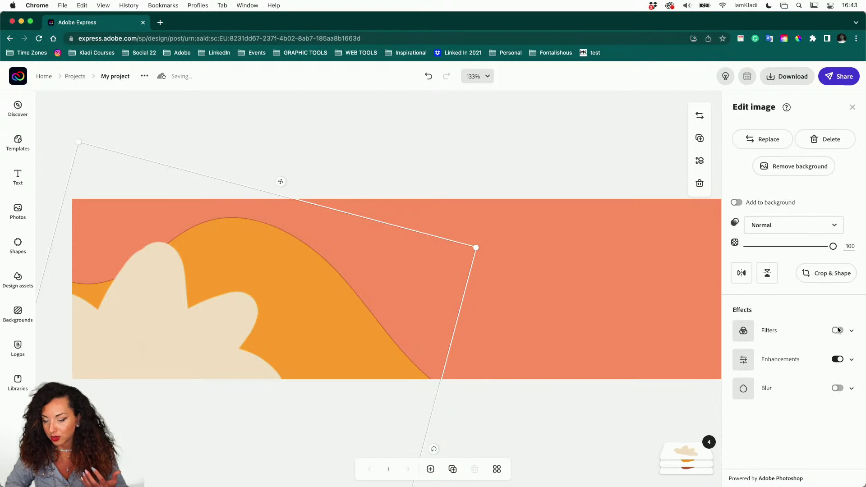
pyautogui.click(842, 331)
pyautogui.scroll(-3, 775, 334)
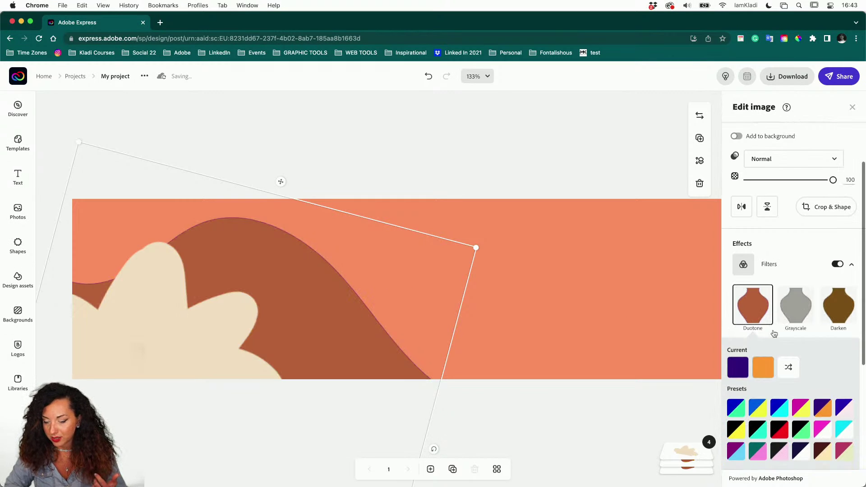
pyautogui.click(775, 446)
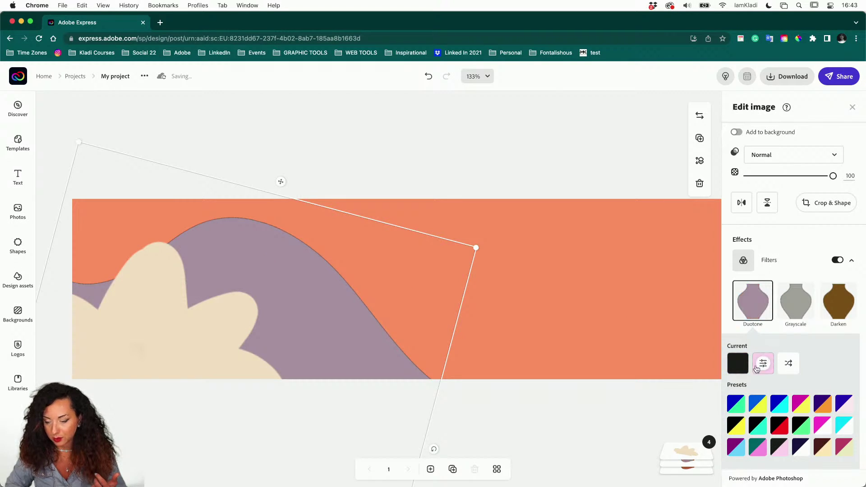
pyautogui.click(738, 363)
pyautogui.click(778, 282)
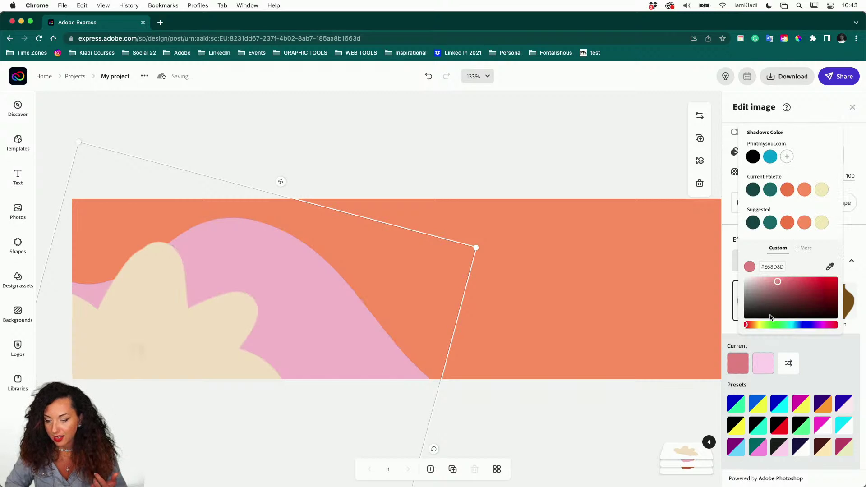
pyautogui.click(652, 407)
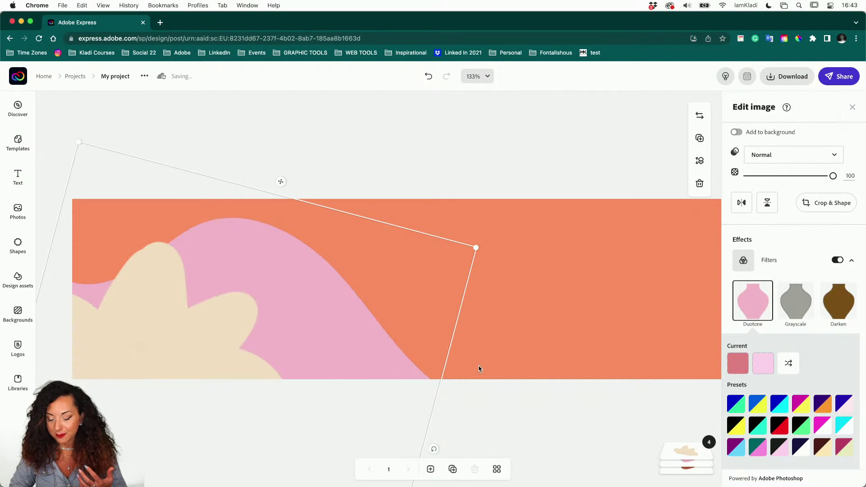
pyautogui.click(478, 401)
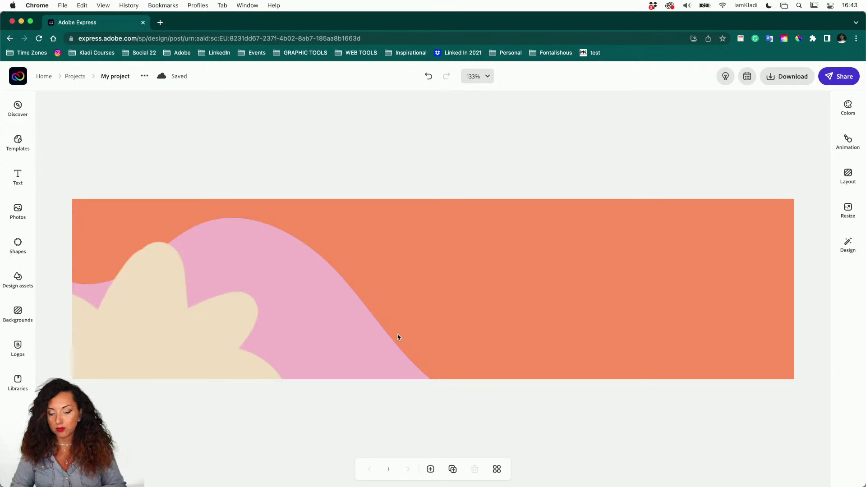
pyautogui.click(605, 379)
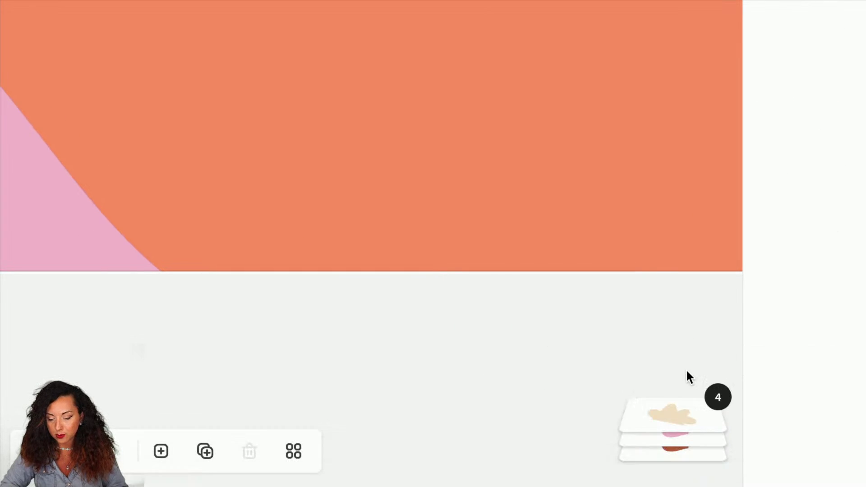
# - Move the brown wave in front of the pink wave but behind the petals in the layer order
pyautogui.click(683, 412)
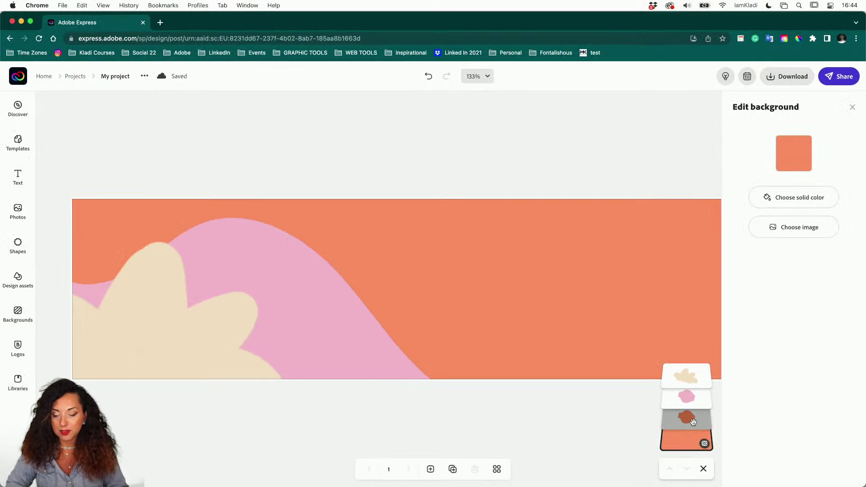
pyautogui.moveTo(694, 422); pyautogui.dragTo(690, 392)
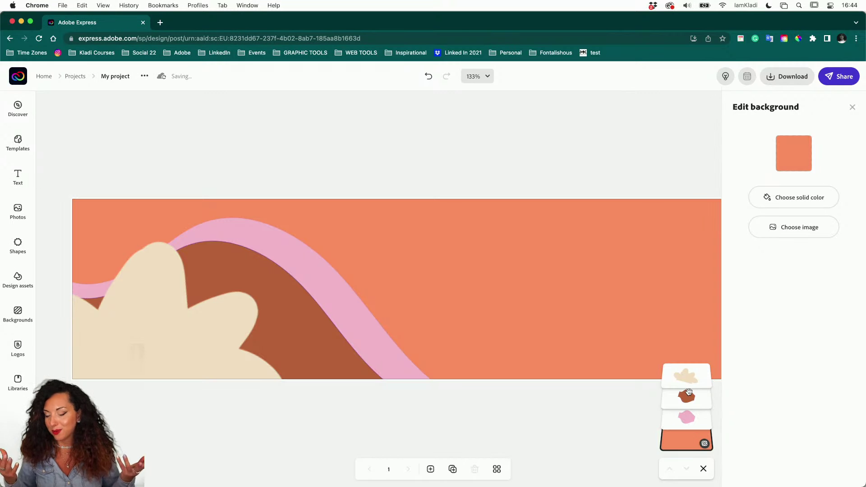
# - Switch the brown wave's filter off to compare with its original color, and switch the filter back on
pyautogui.click(686, 398)
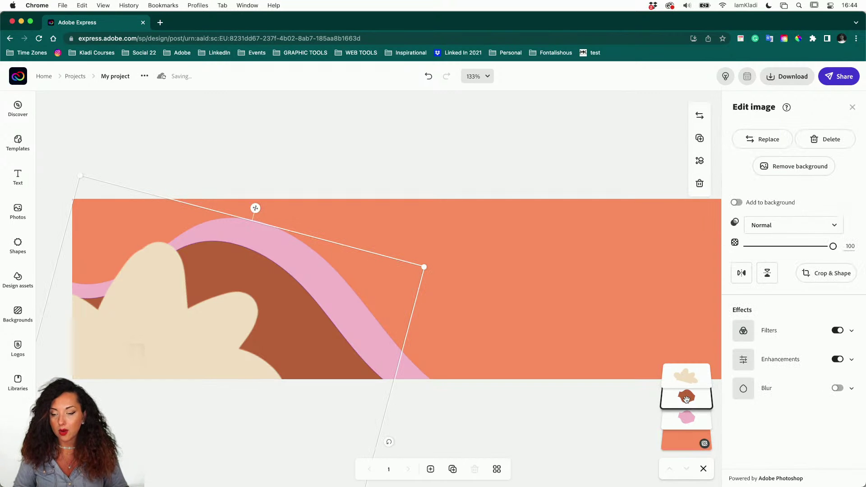
pyautogui.click(773, 332)
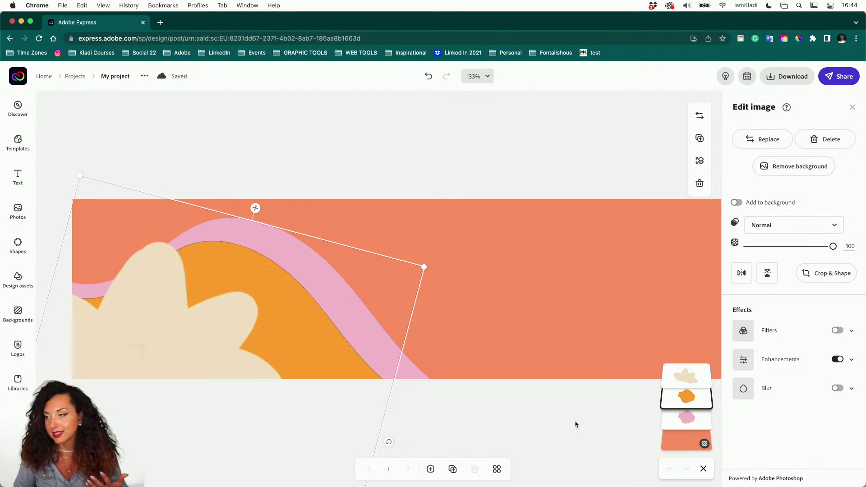
pyautogui.click(837, 331)
pyautogui.click(603, 411)
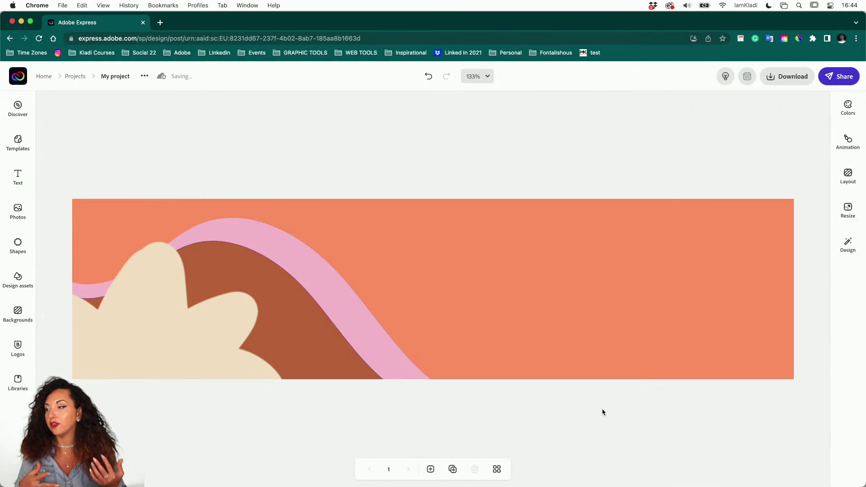
# - Search the design asset illustrations for "bee" and place the black line-art bee with spread wings near the banner's right end
pyautogui.scroll(-5, 603, 412)
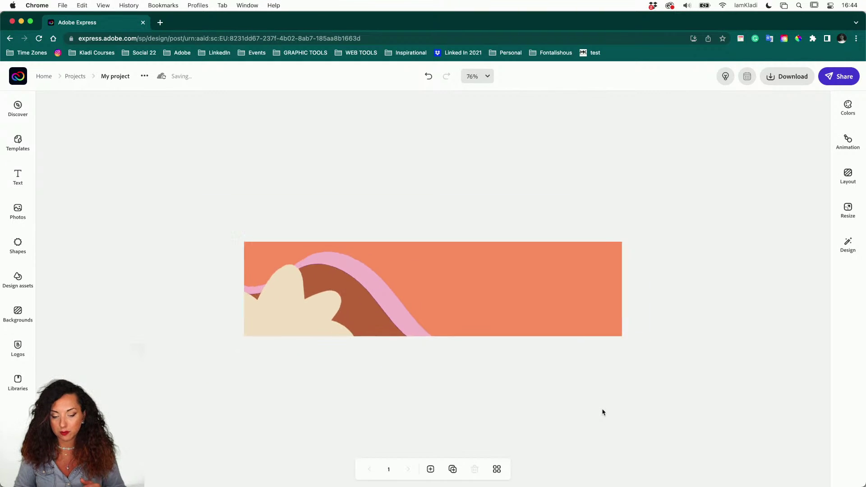
pyautogui.scroll(6, 602, 412)
pyautogui.scroll(-4, 603, 412)
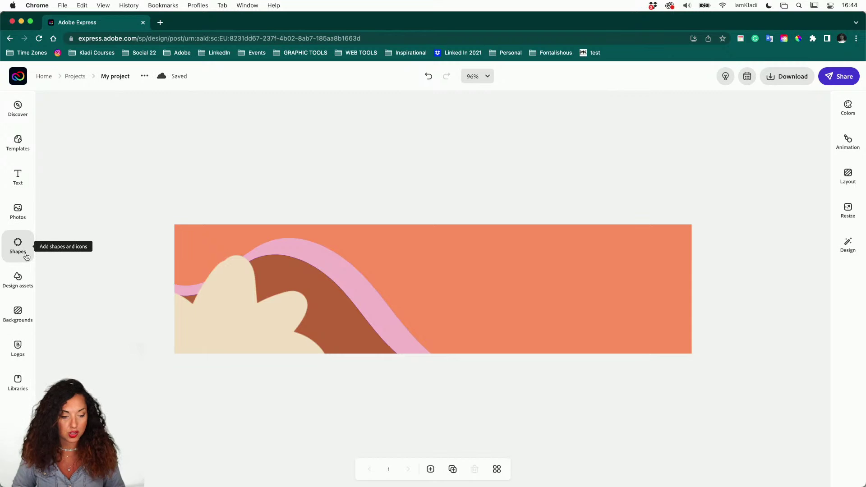
pyautogui.click(18, 279)
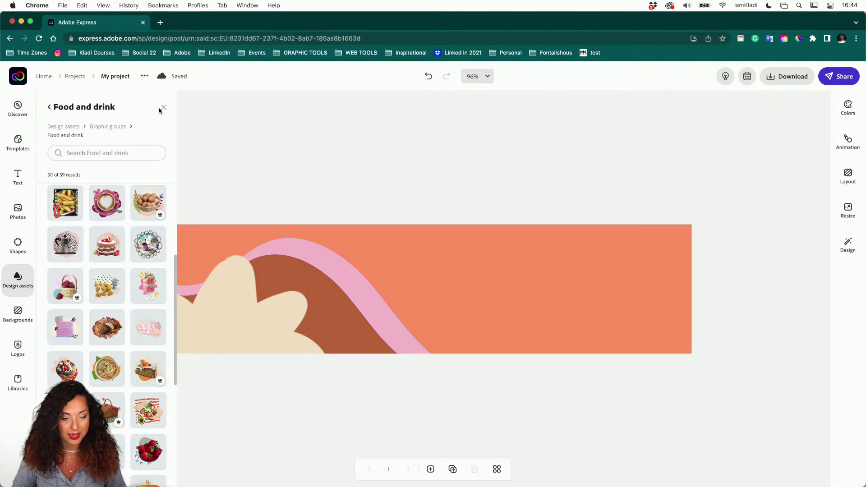
pyautogui.click(48, 108)
pyautogui.click(49, 108)
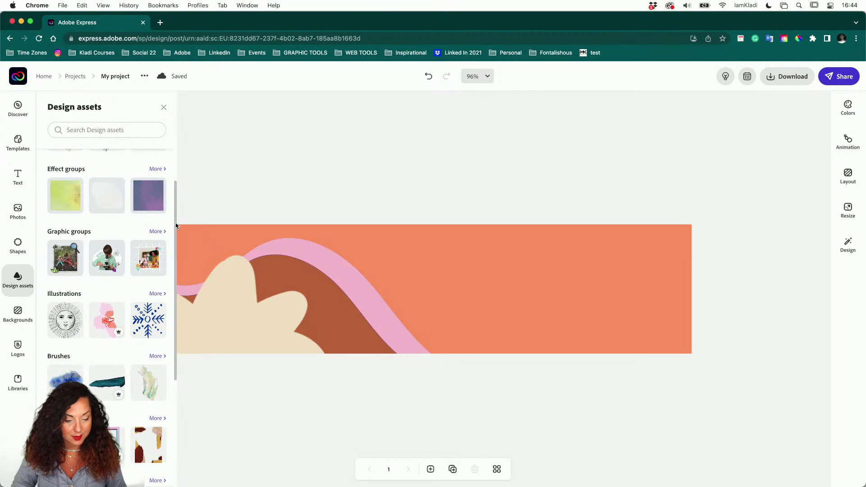
pyautogui.click(154, 294)
pyautogui.click(118, 145)
pyautogui.write('bee')
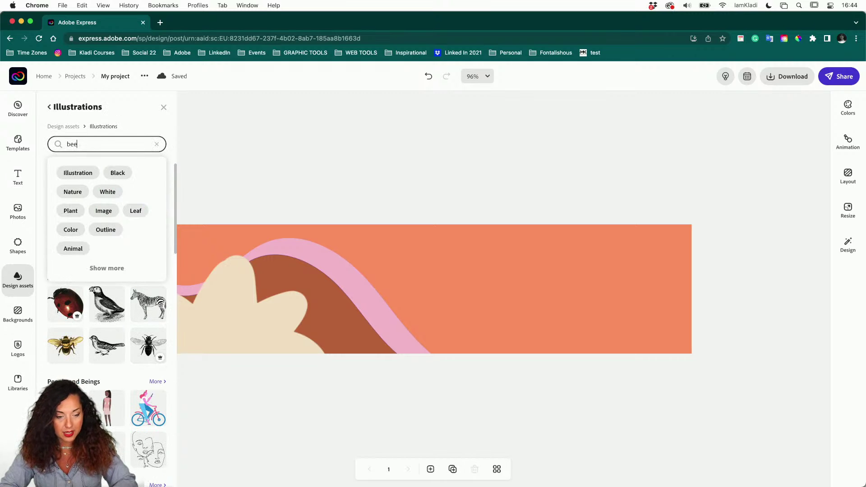
pyautogui.press('Return')
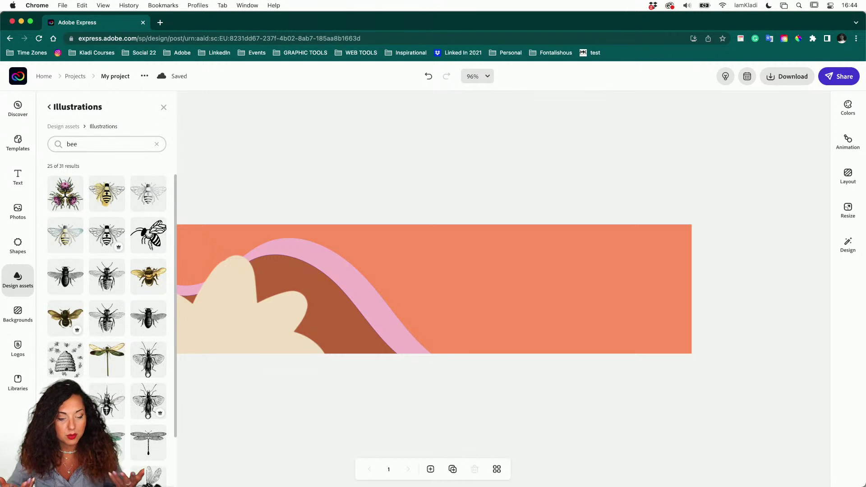
pyautogui.click(113, 238)
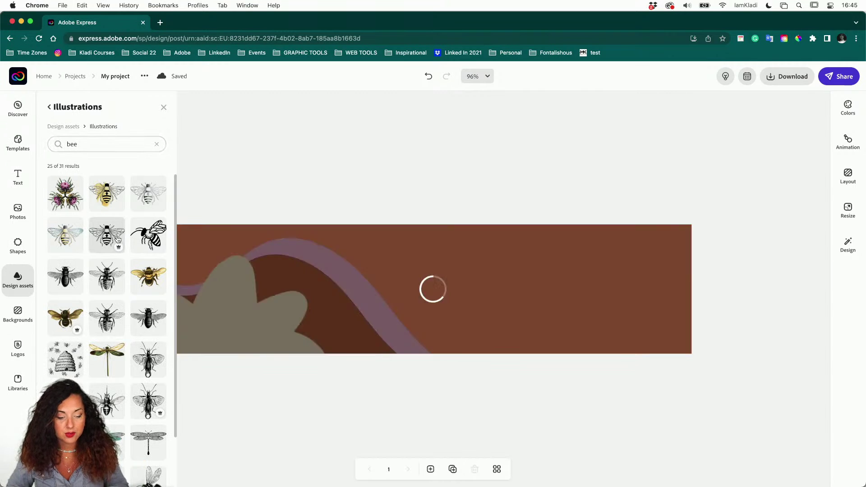
pyautogui.moveTo(518, 277); pyautogui.dragTo(608, 280)
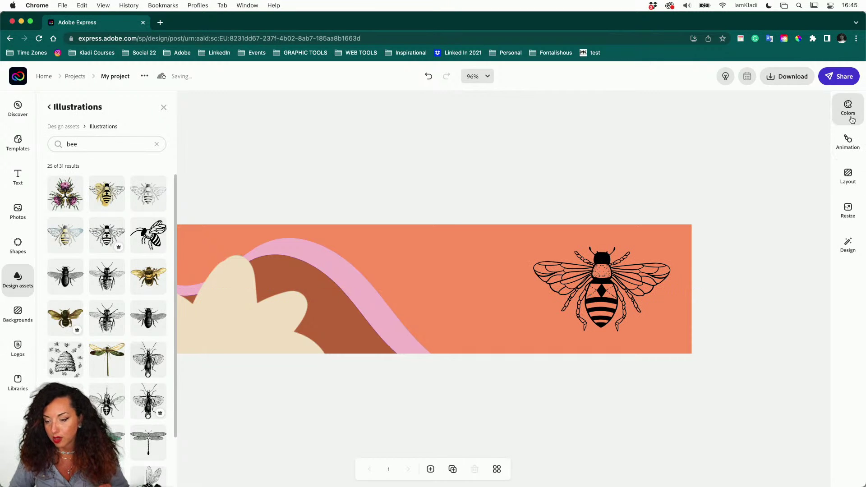
# - Recolor the bee white using the Duotone filter with shadows color #FFFFFF, and shrink the bee slightly
pyautogui.click(667, 273)
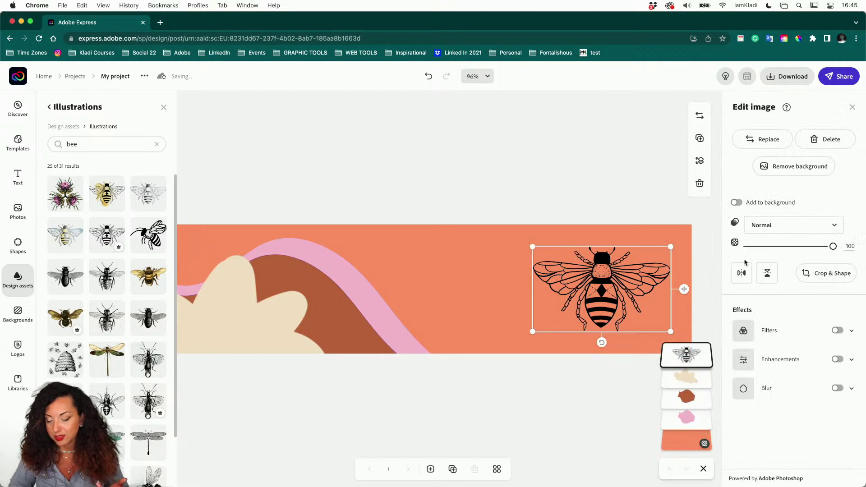
pyautogui.click(853, 330)
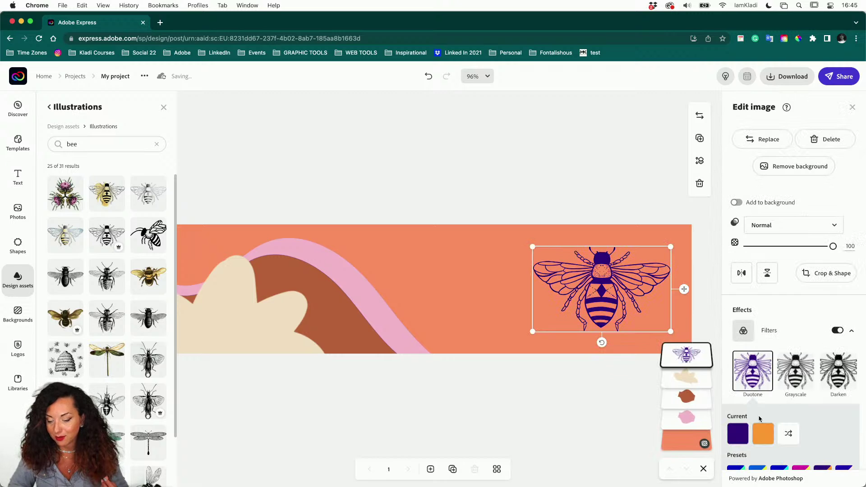
pyautogui.scroll(-1, 760, 418)
pyautogui.click(738, 388)
pyautogui.moveTo(754, 314); pyautogui.dragTo(738, 294)
pyautogui.click(738, 294)
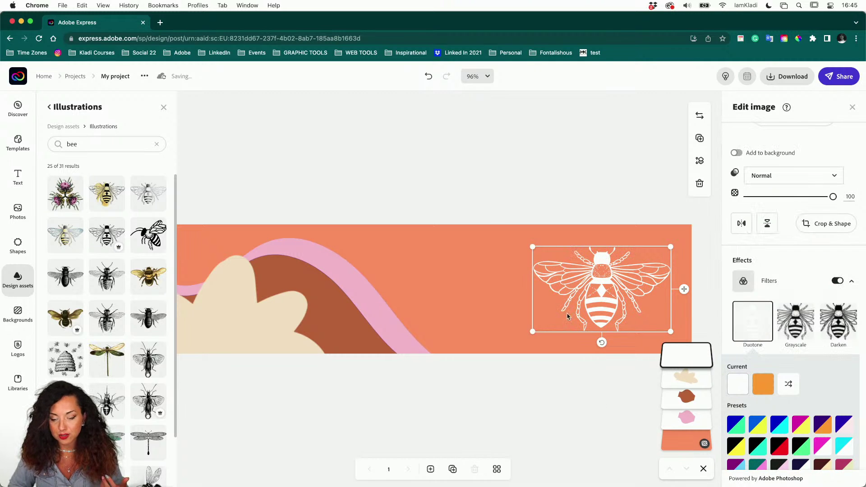
pyautogui.moveTo(534, 247); pyautogui.dragTo(542, 252)
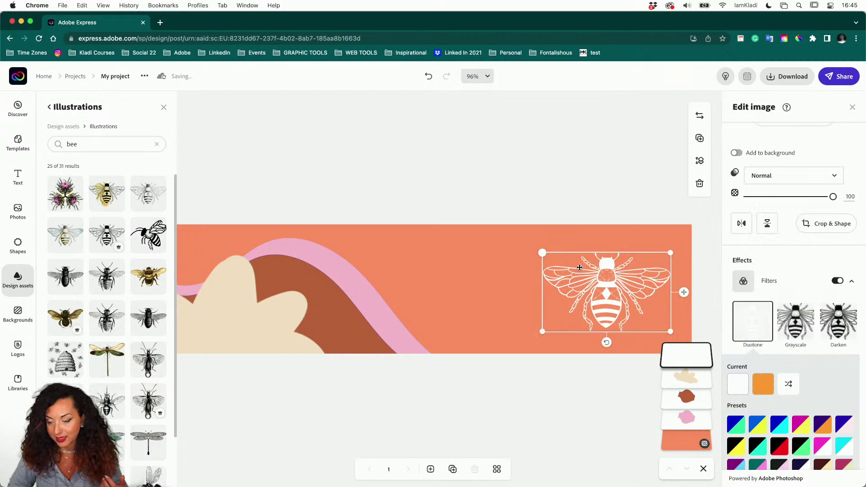
# - Try the petals' cream as the bee's shadows color by sampling it from the banner, and return the bee to white
pyautogui.click(738, 386)
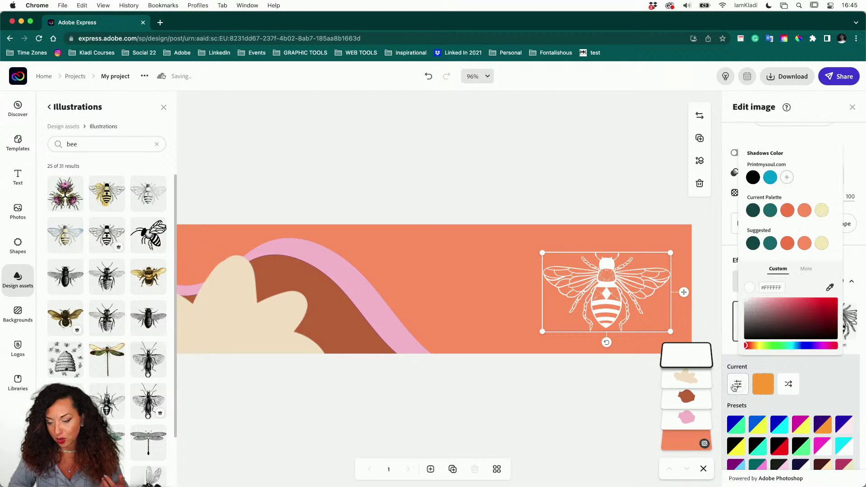
pyautogui.click(830, 289)
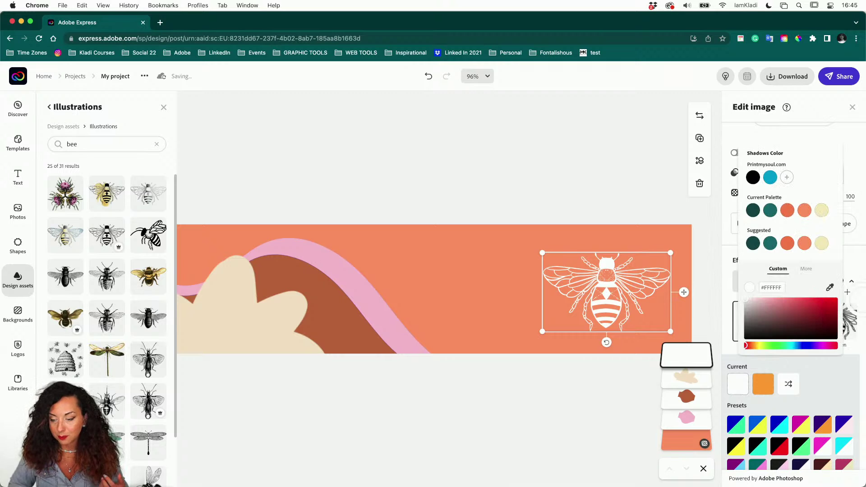
pyautogui.click(355, 289)
pyautogui.click(831, 288)
pyautogui.click(222, 313)
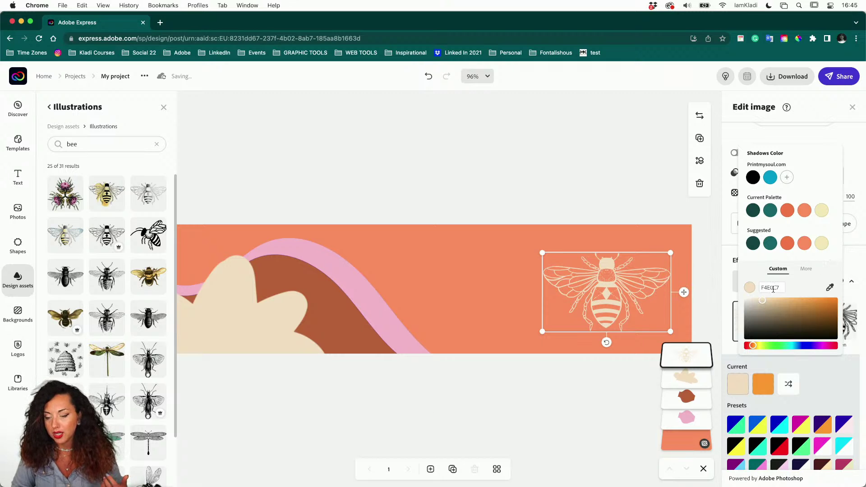
pyautogui.moveTo(766, 303); pyautogui.dragTo(758, 299)
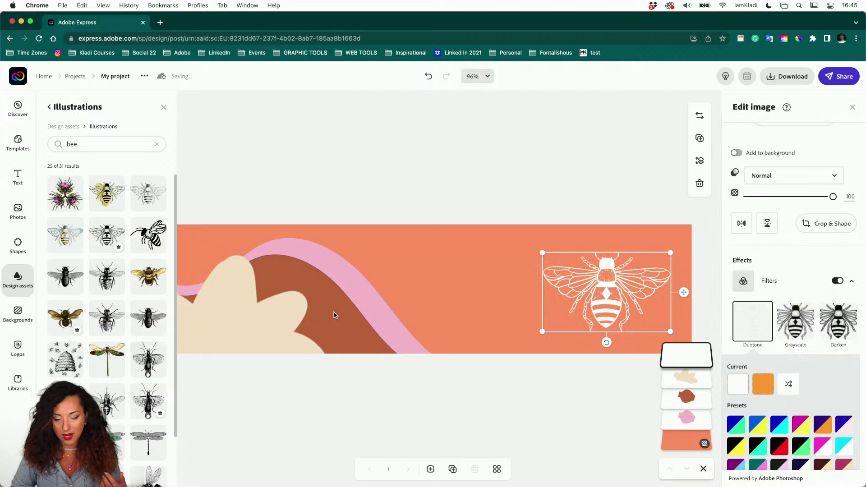
# - Recolor the cream petals white by applying the Duotone filter with both its shadows and highlights colors set to white
pyautogui.click(292, 308)
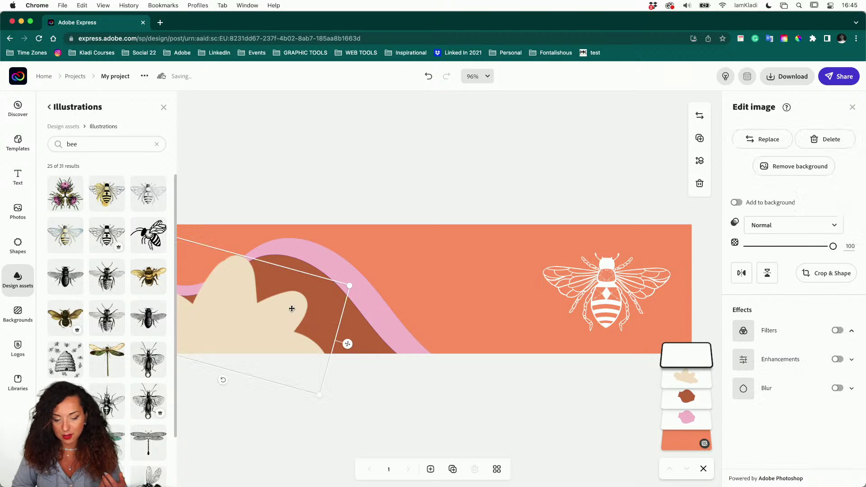
pyautogui.click(838, 332)
pyautogui.click(738, 434)
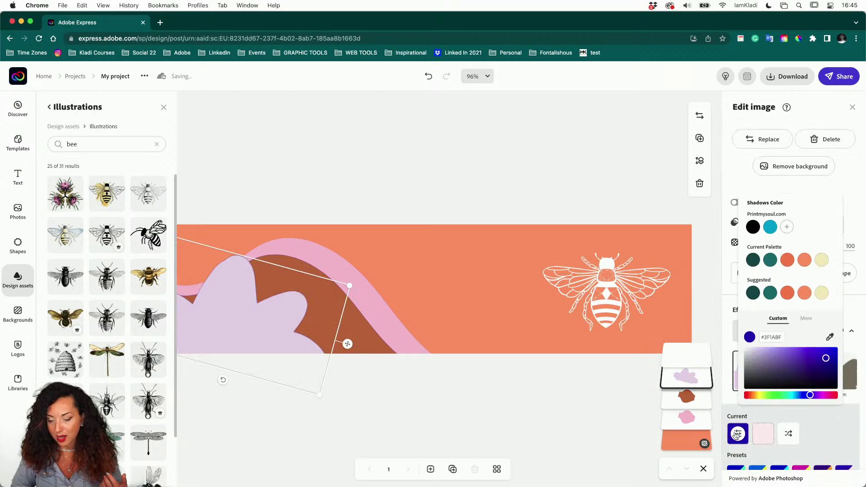
pyautogui.moveTo(758, 386); pyautogui.dragTo(745, 348)
pyautogui.click(734, 414)
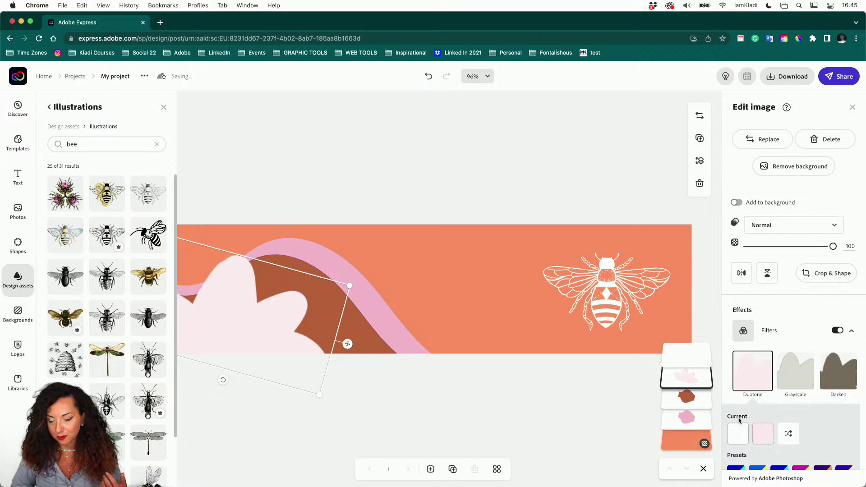
pyautogui.click(761, 434)
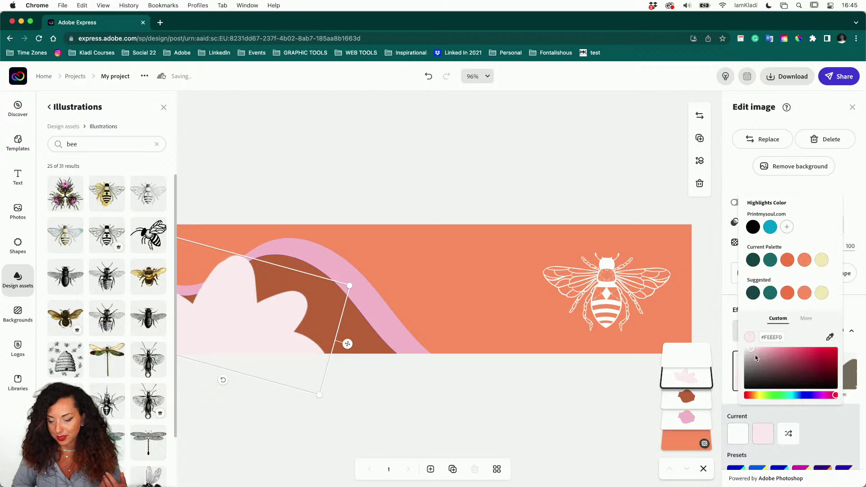
pyautogui.moveTo(755, 353); pyautogui.dragTo(746, 349)
pyautogui.click(733, 397)
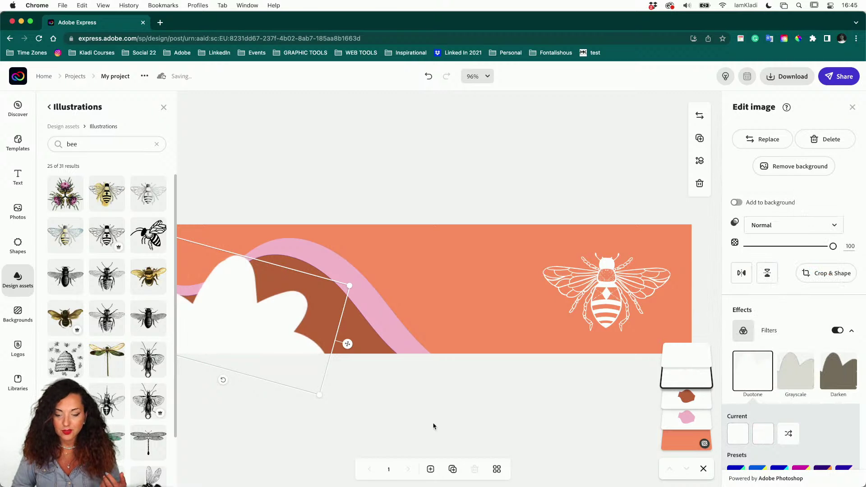
pyautogui.click(434, 426)
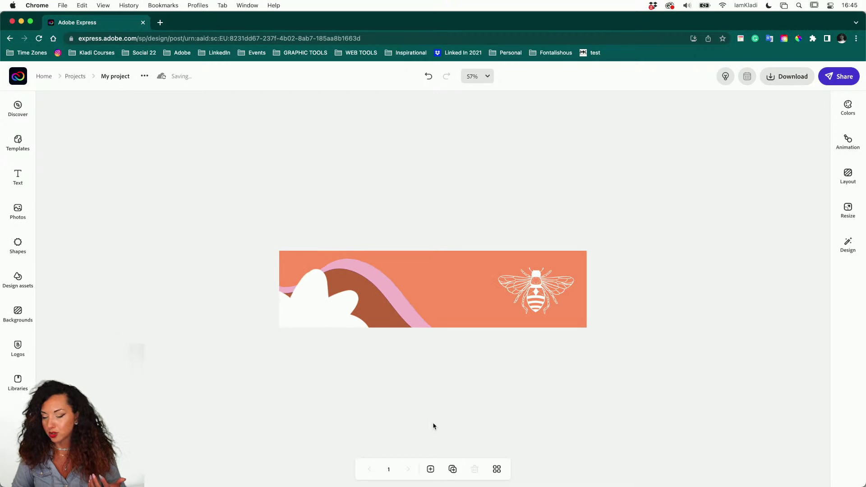
# - Enlarge the white petals so they extend further up and across the left part of the banner
pyautogui.scroll(10, 435, 406)
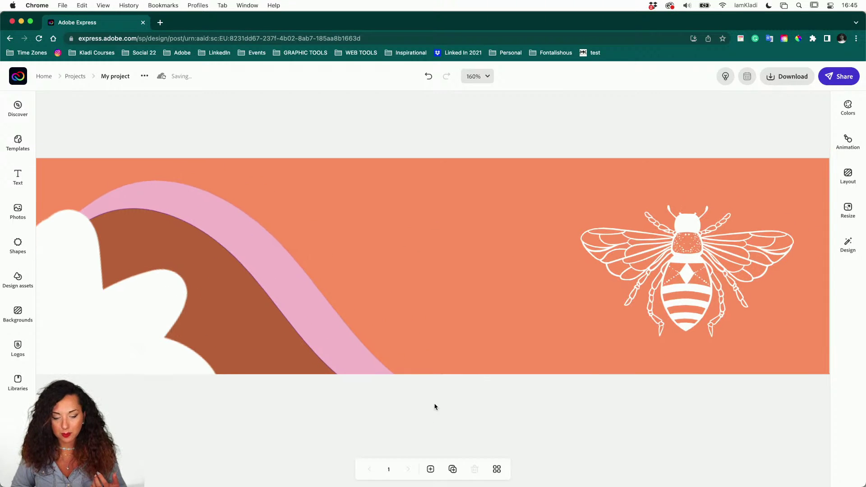
pyautogui.scroll(-3, 432, 407)
pyautogui.click(221, 339)
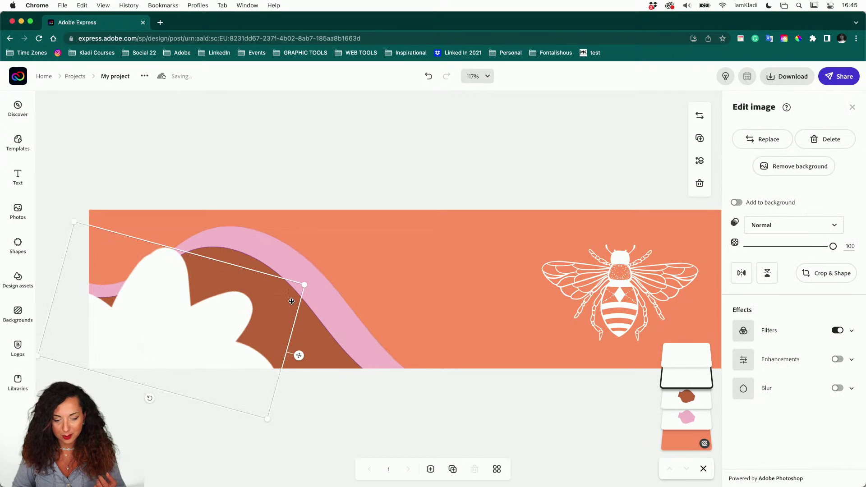
pyautogui.moveTo(304, 284); pyautogui.dragTo(375, 246)
pyautogui.click(404, 392)
# - Group the brown and pink waves and enlarge the group so its slope ends beyond the banner's middle, behind the petals
pyautogui.click(393, 352)
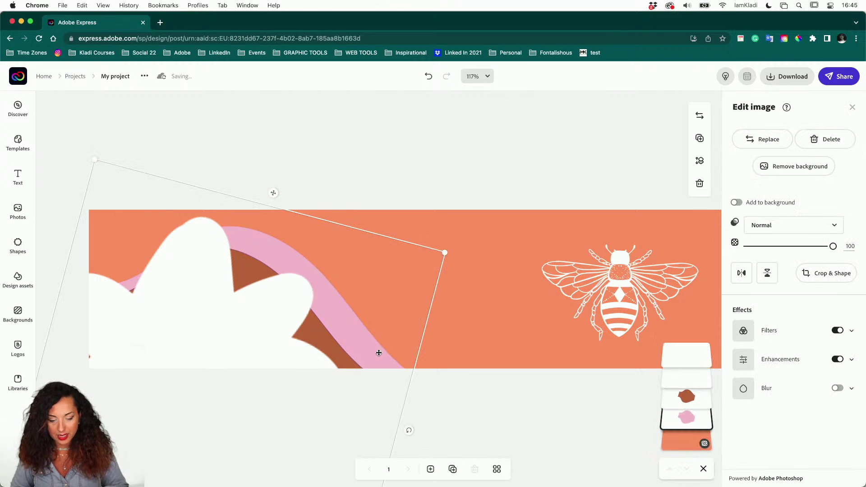
pyautogui.click(686, 398)
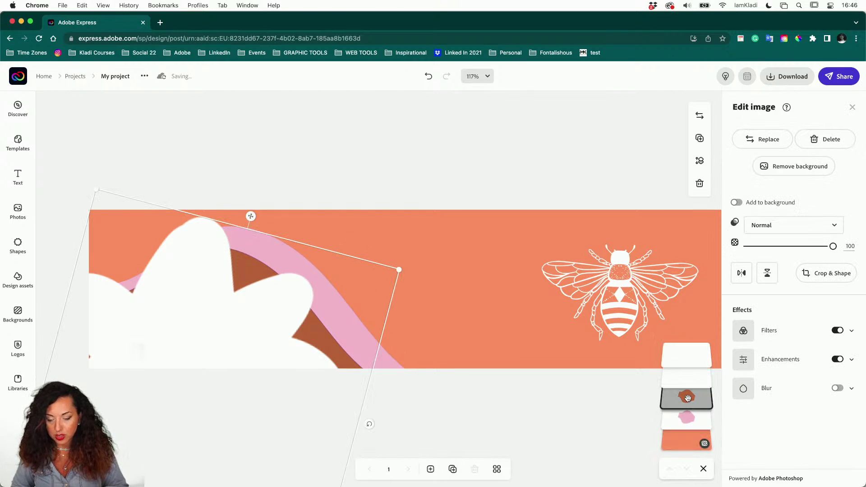
pyautogui.keyDown('shift'); pyautogui.click(312, 333); pyautogui.keyUp('shift')
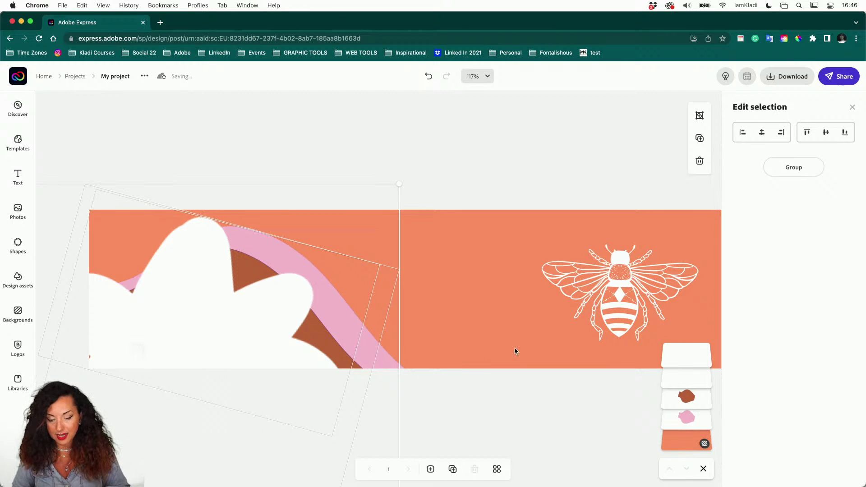
pyautogui.keyDown('shift'); pyautogui.click(382, 364); pyautogui.keyUp('shift')
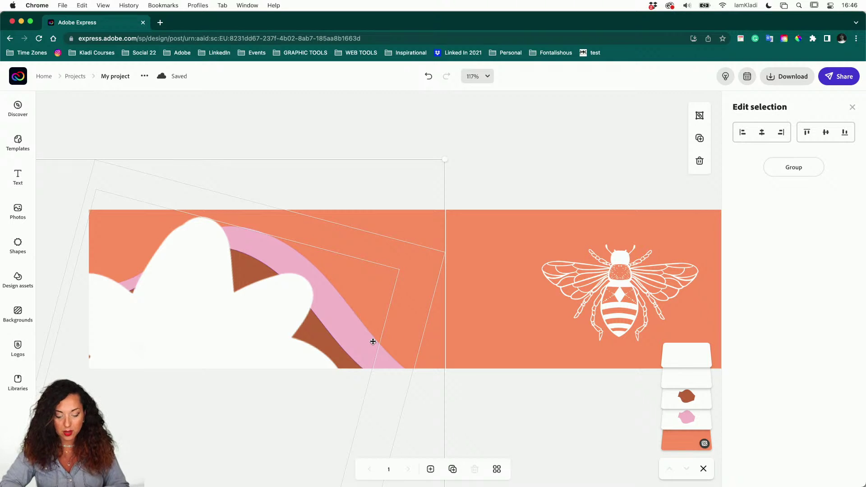
pyautogui.click(794, 168)
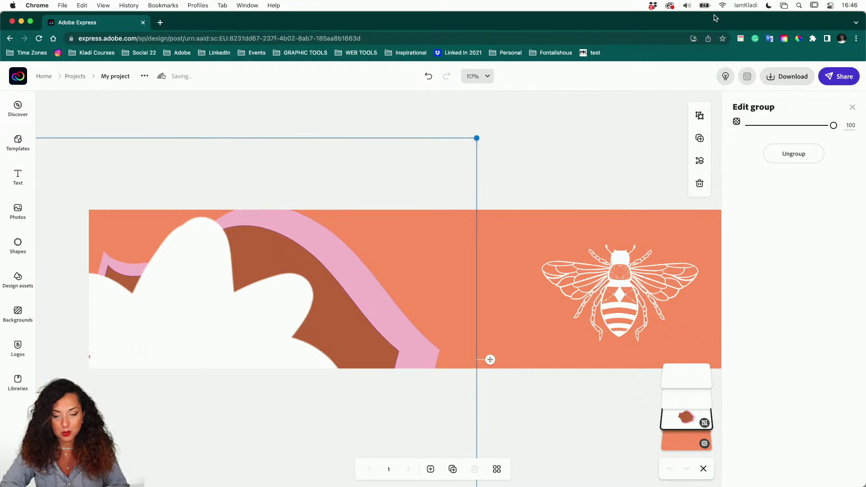
pyautogui.moveTo(476, 138); pyautogui.dragTo(555, 97)
pyautogui.moveTo(370, 225); pyautogui.dragTo(320, 297)
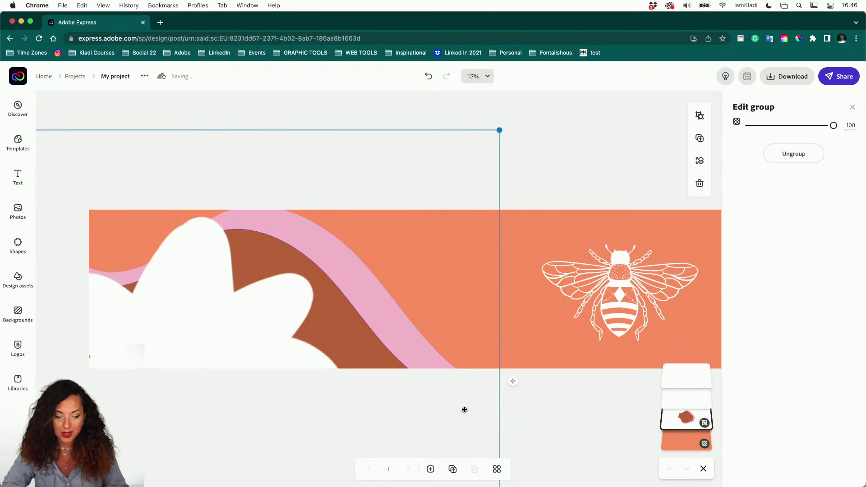
# - Shift the white petals slightly further left on the banner
pyautogui.click(140, 334)
pyautogui.moveTo(140, 334)
pyautogui.mouseDown()
pyautogui.moveTo(130, 327)
pyautogui.moveTo(128, 335)
pyautogui.mouseUp()
pyautogui.click(383, 407)
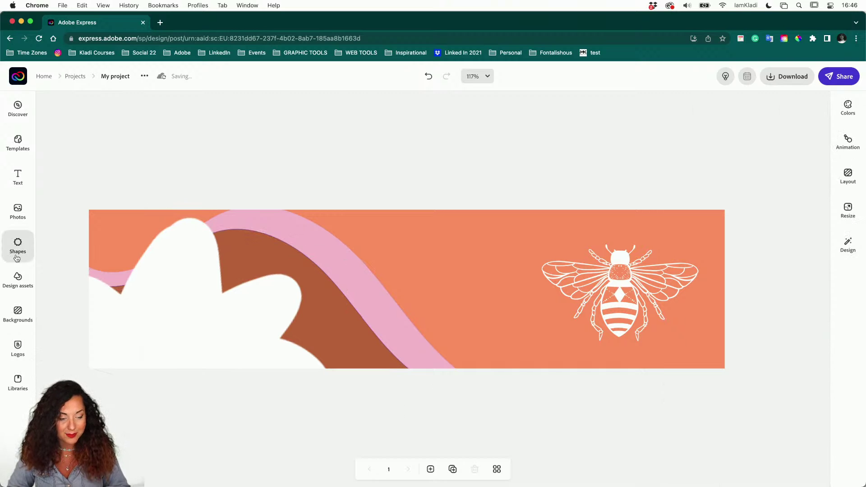
# - Return from the bee illustrations to the full design assets overview and clear the search term
pyautogui.click(20, 274)
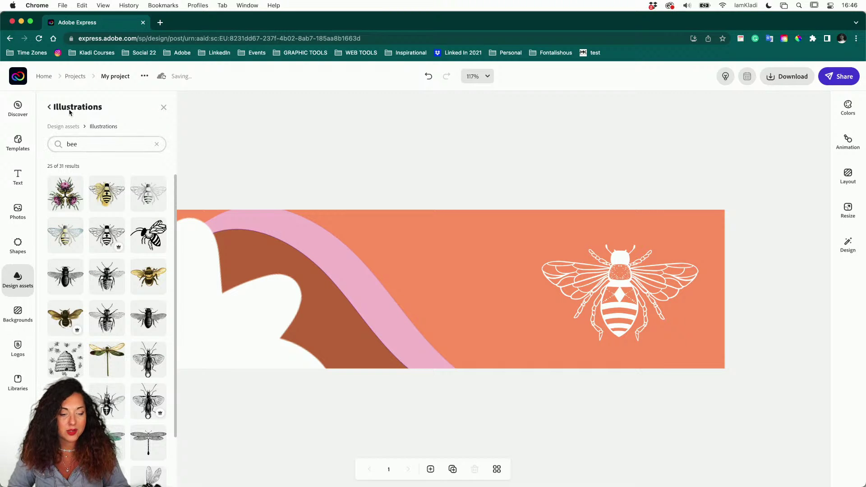
pyautogui.click(50, 108)
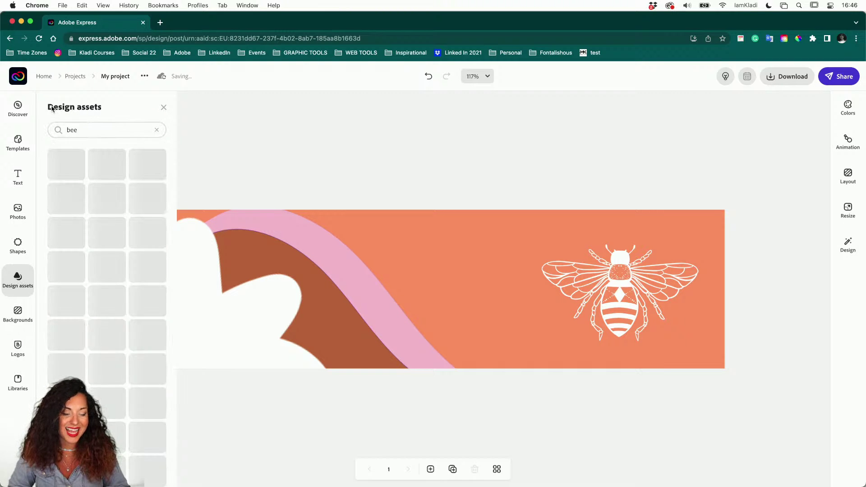
pyautogui.click(158, 130)
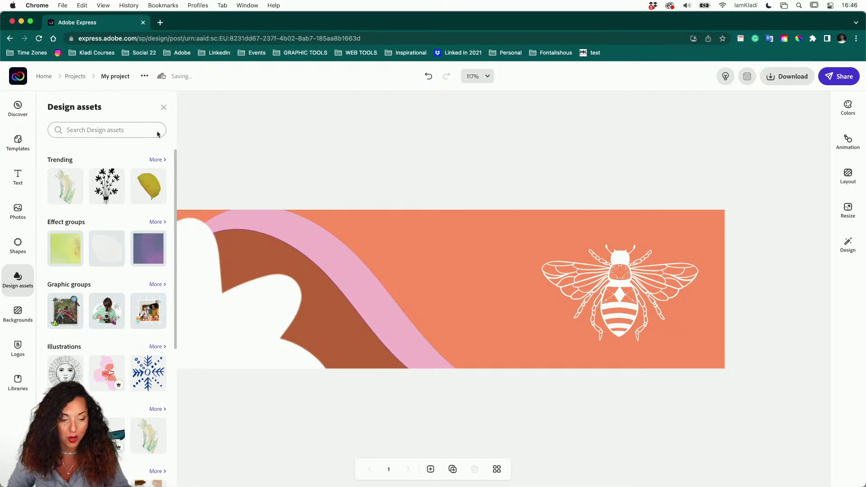
# - Try the yellow-green watercolor effect enlarged over the left part of the banner, and delete it
pyautogui.click(74, 249)
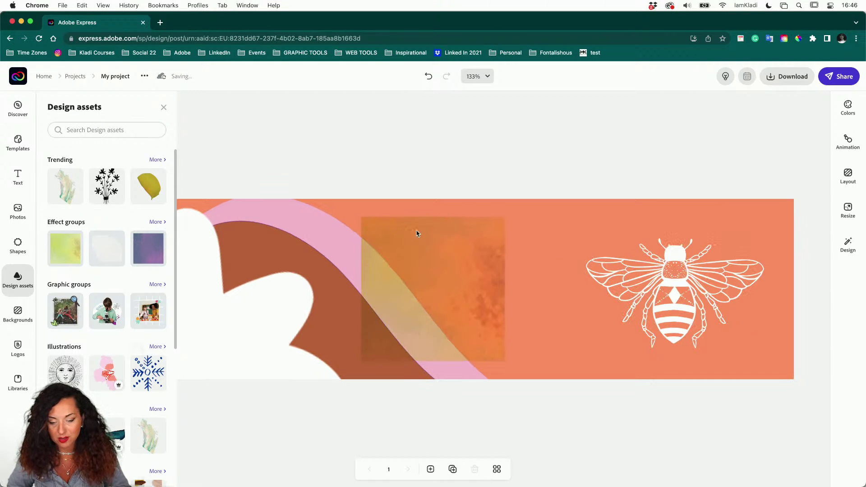
pyautogui.click(475, 251)
pyautogui.moveTo(361, 217); pyautogui.dragTo(27, 113)
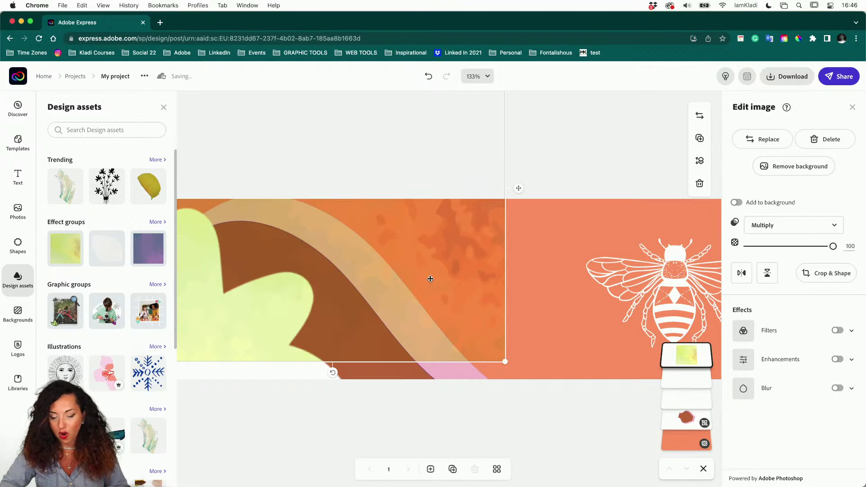
pyautogui.press('Delete')
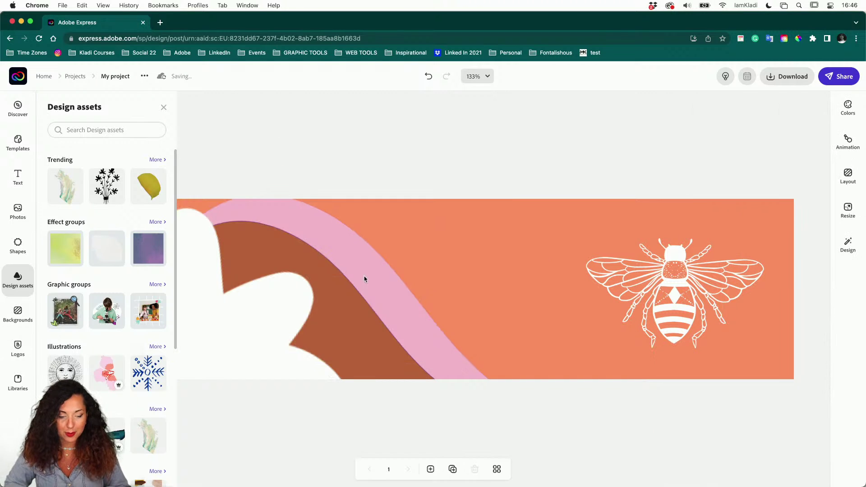
# - Add the pale pink watercolor effect from the Watercolor effect group to the banner
pyautogui.click(157, 222)
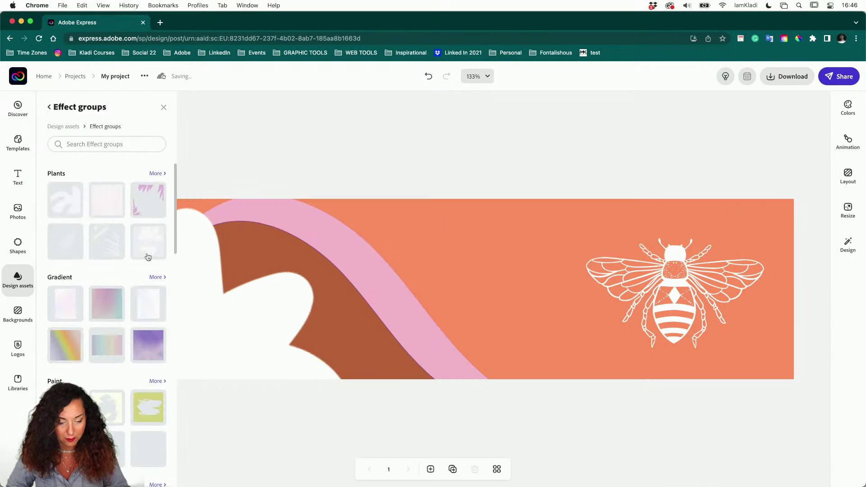
pyautogui.scroll(-3, 148, 258)
pyautogui.scroll(-4, 148, 258)
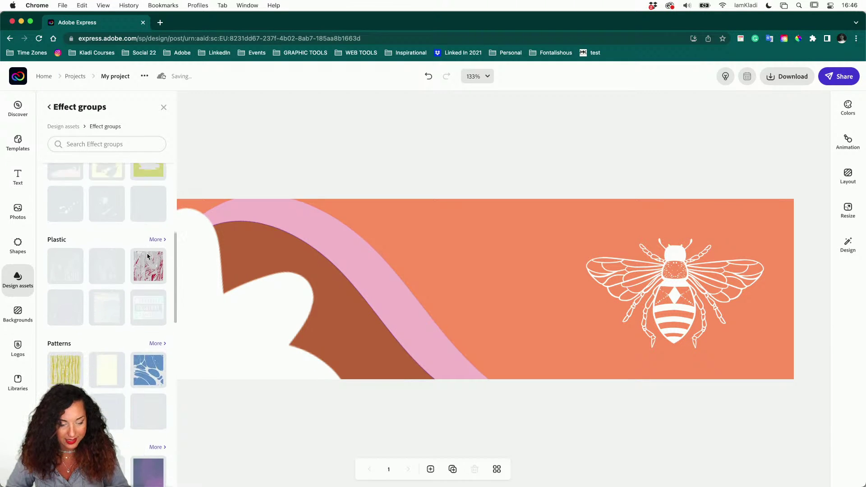
pyautogui.scroll(-4, 109, 257)
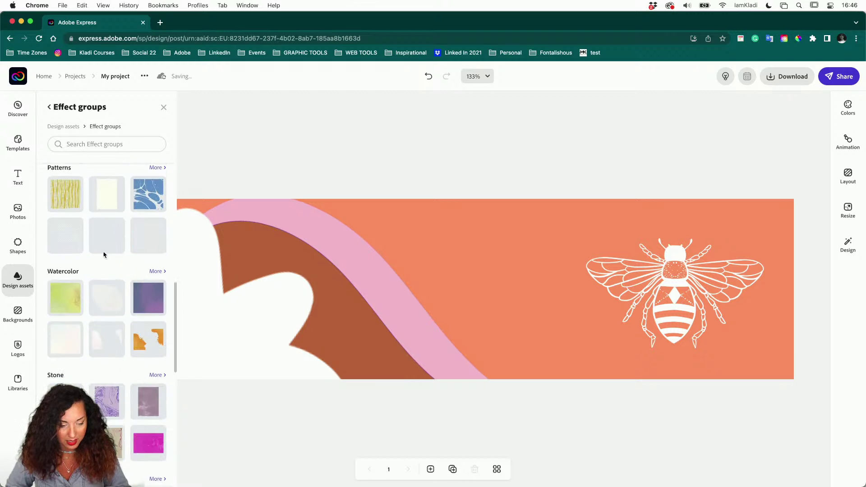
pyautogui.click(100, 333)
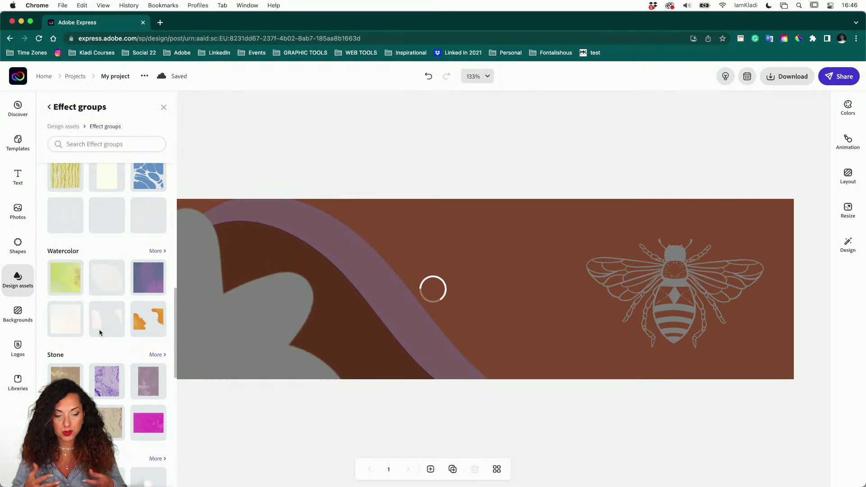
pyautogui.click(164, 109)
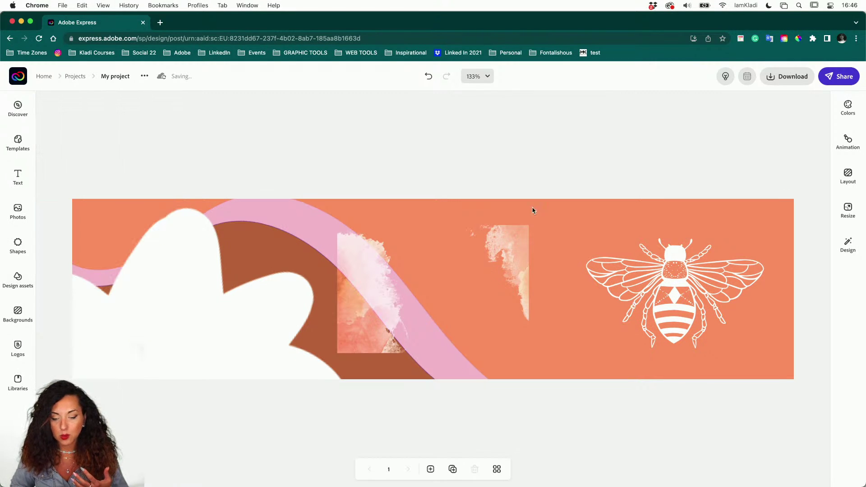
# - Enlarge the watercolor effect and position it over the left part of the banner, covering the petals
pyautogui.click(517, 259)
pyautogui.moveTo(337, 226); pyautogui.dragTo(117, 160)
pyautogui.moveTo(211, 205); pyautogui.dragTo(122, 284)
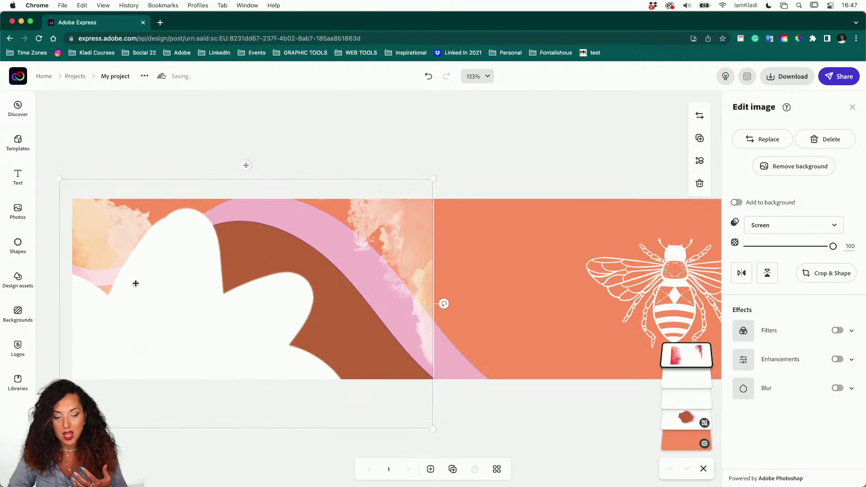
pyautogui.moveTo(89, 245)
pyautogui.mouseDown()
pyautogui.moveTo(126, 231)
pyautogui.moveTo(118, 225)
pyautogui.moveTo(87, 240)
pyautogui.mouseUp()
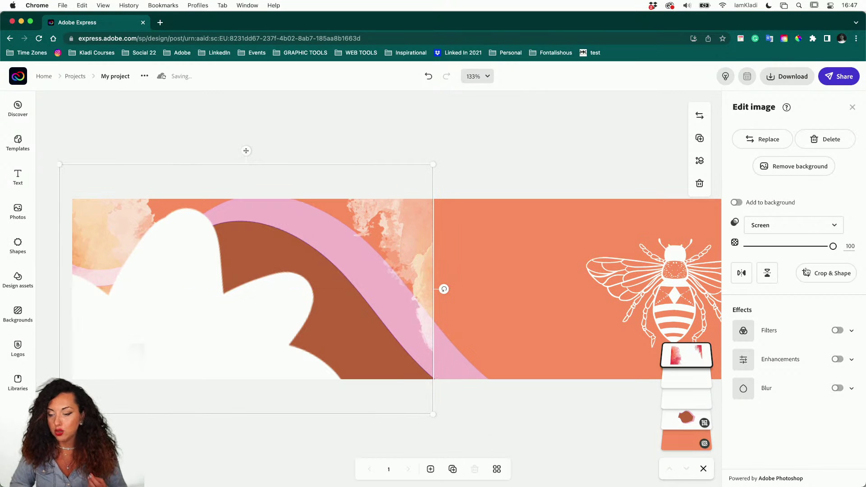
# - Crop away the right part of the watercolor image so only its left splash remains
pyautogui.click(824, 274)
pyautogui.moveTo(437, 279); pyautogui.dragTo(311, 282)
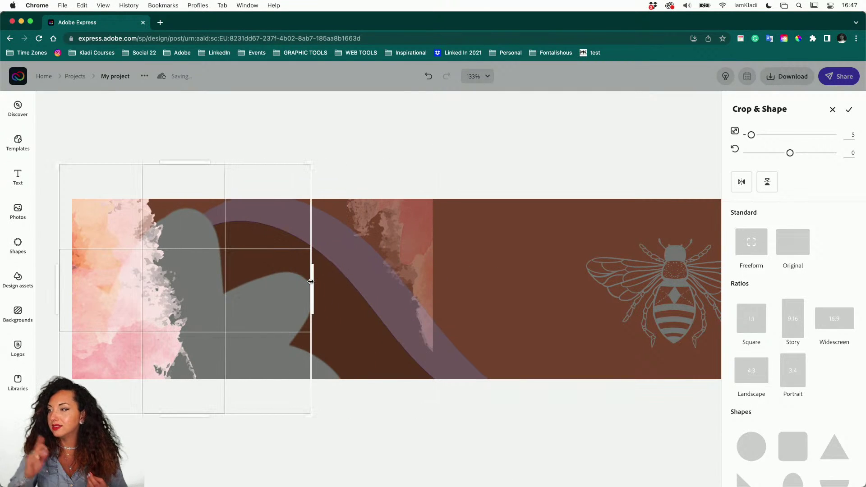
pyautogui.click(353, 429)
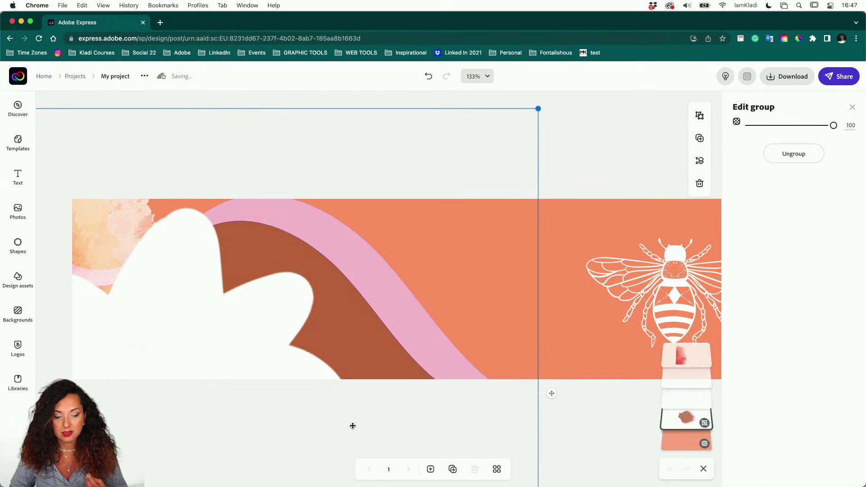
# - Set the cropped watercolor image's blend mode to Multiply
pyautogui.click(704, 355)
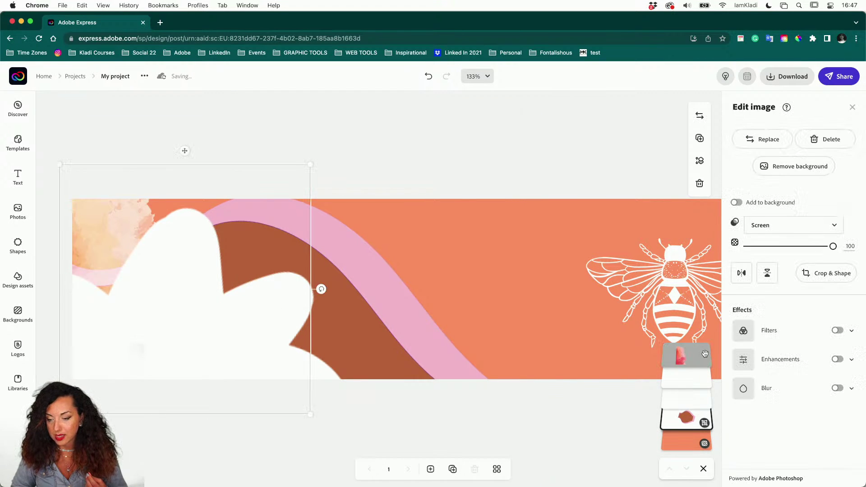
pyautogui.click(788, 233)
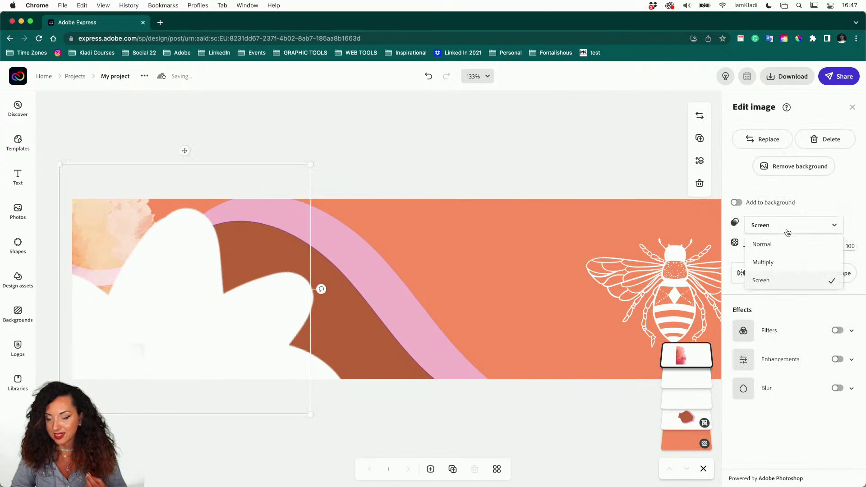
pyautogui.click(784, 262)
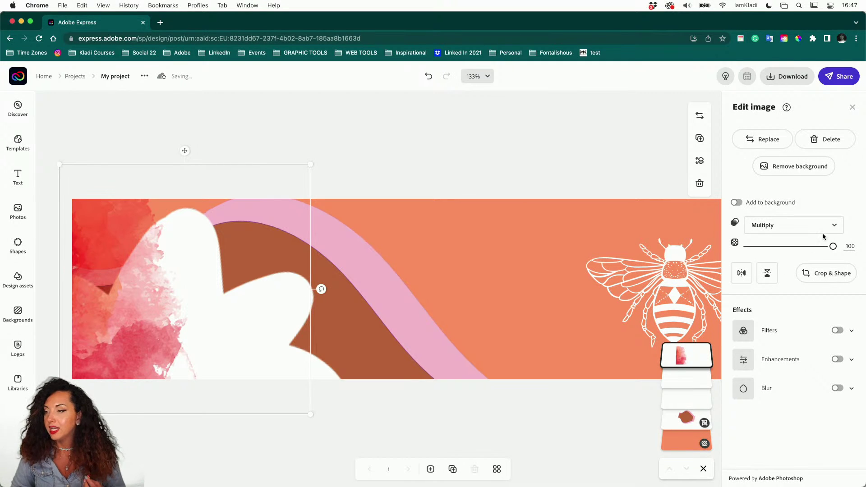
pyautogui.click(613, 419)
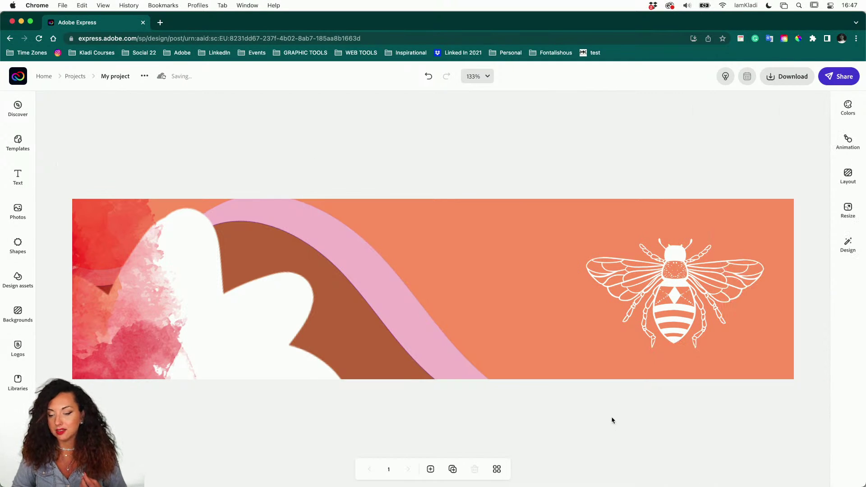
# - Add a small white four-pointed star just above the bee's left wing
pyautogui.click(17, 244)
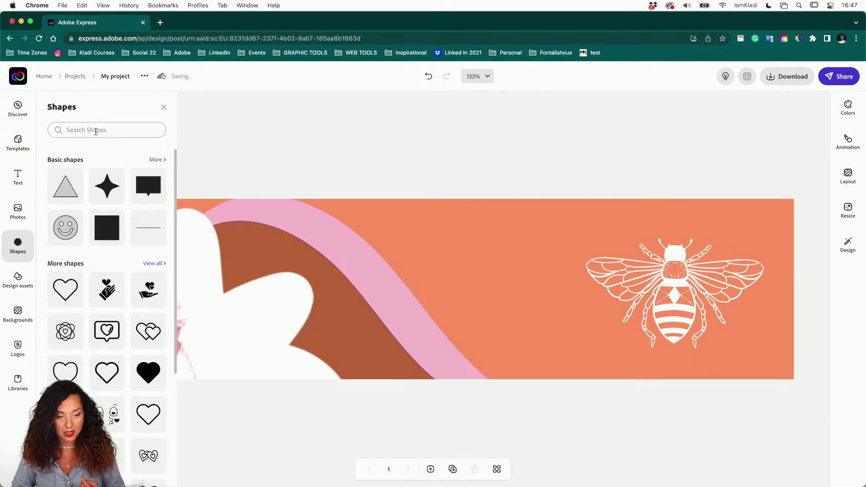
pyautogui.moveTo(107, 177); pyautogui.dragTo(326, 309)
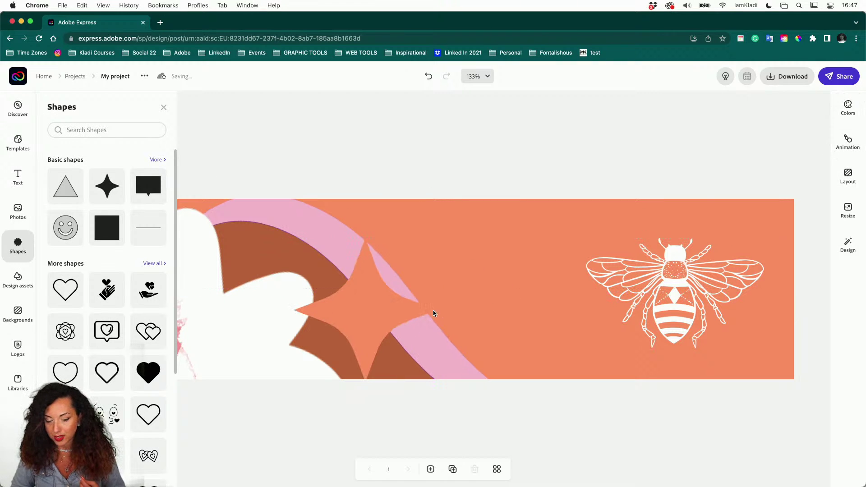
pyautogui.click(415, 306)
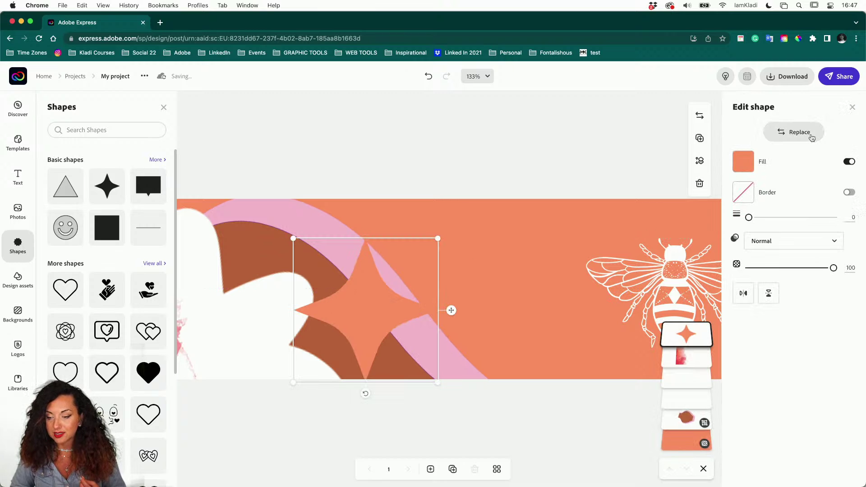
pyautogui.click(743, 161)
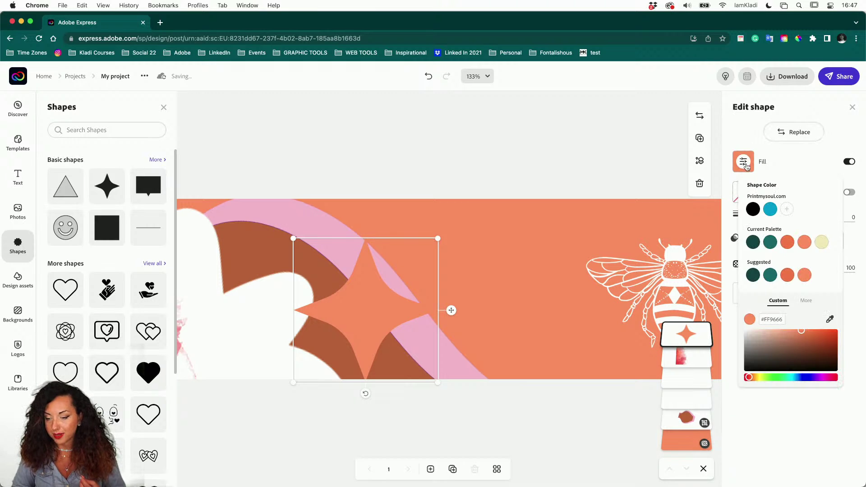
pyautogui.moveTo(786, 338); pyautogui.dragTo(727, 327)
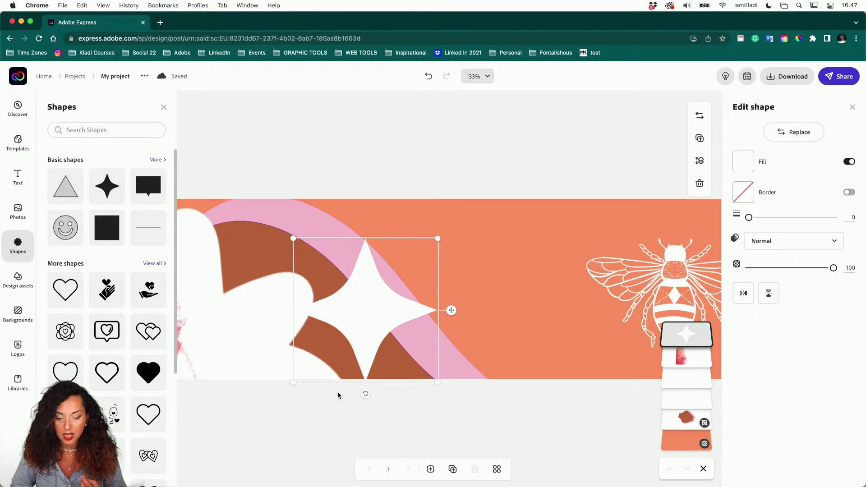
pyautogui.moveTo(293, 384); pyautogui.dragTo(607, 231)
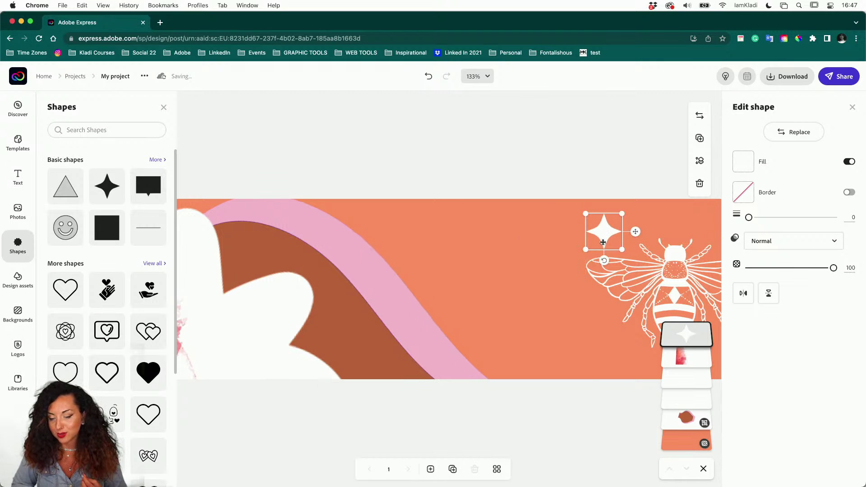
pyautogui.click(577, 416)
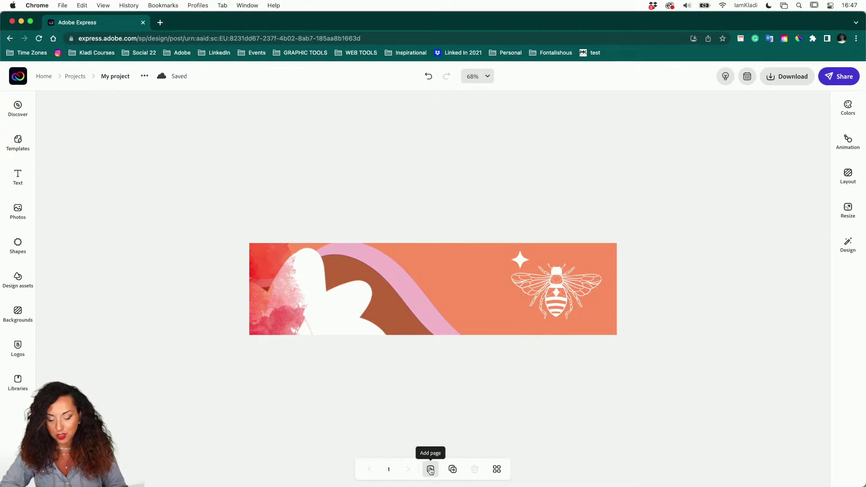
# - Add a second page to the project with a custom size of 2400 x 320 px
pyautogui.click(431, 470)
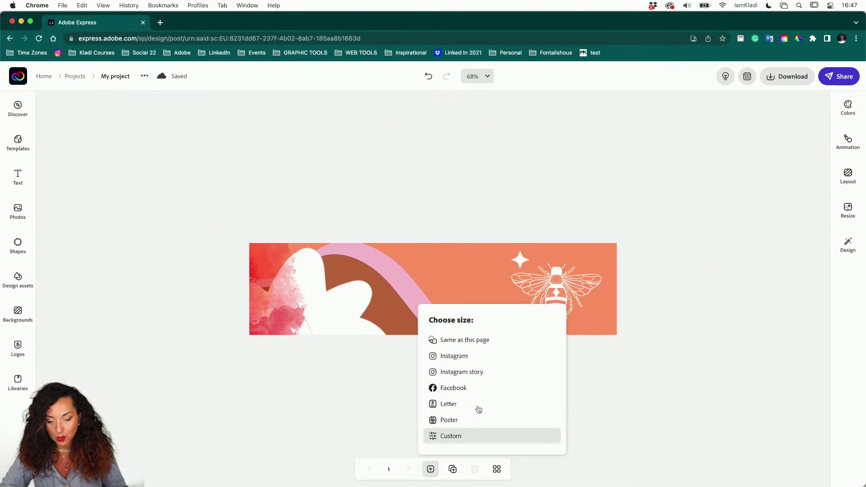
pyautogui.click(466, 437)
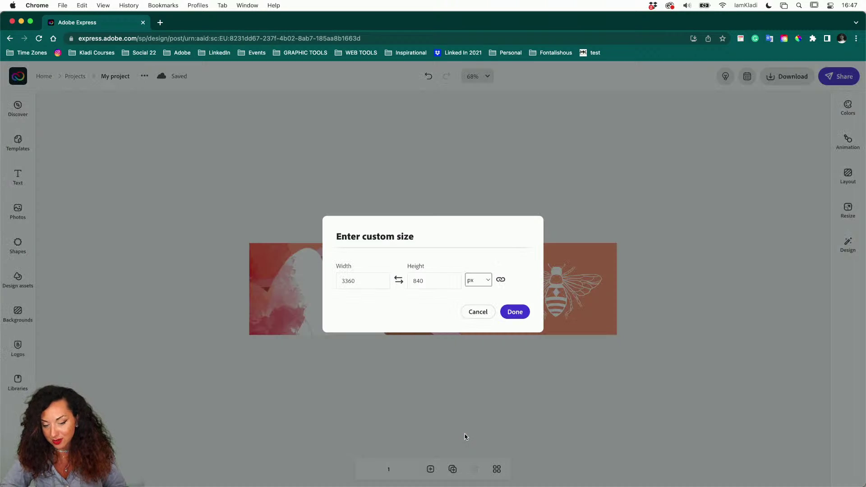
pyautogui.doubleClick(354, 280)
pyautogui.write('2400')
pyautogui.doubleClick(440, 278)
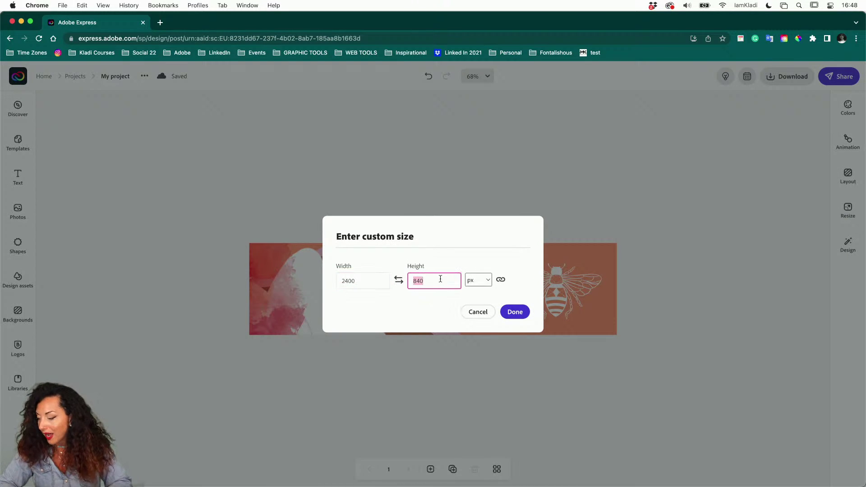
pyautogui.write('8403')
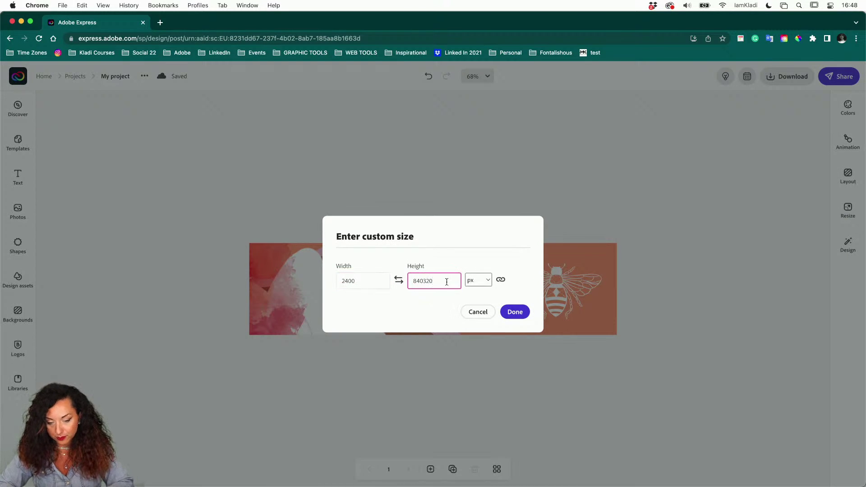
pyautogui.write('20')
pyautogui.moveTo(424, 280); pyautogui.dragTo(413, 280)
pyautogui.press('BackSpace')
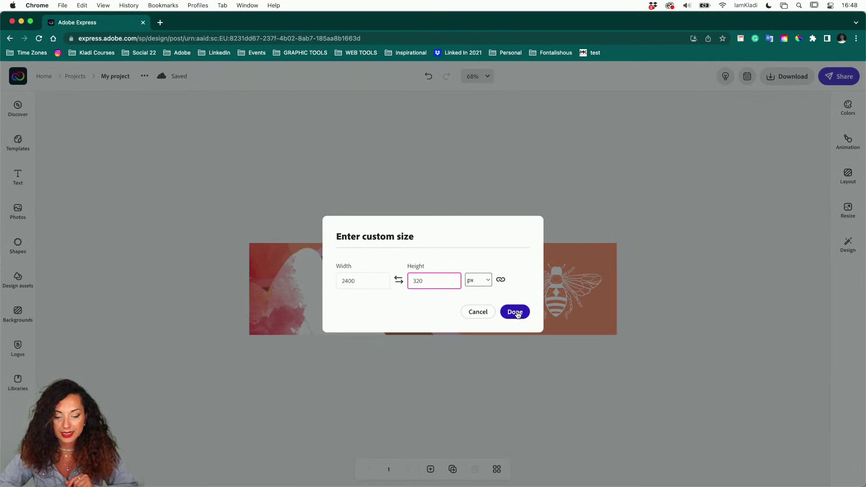
pyautogui.click(515, 312)
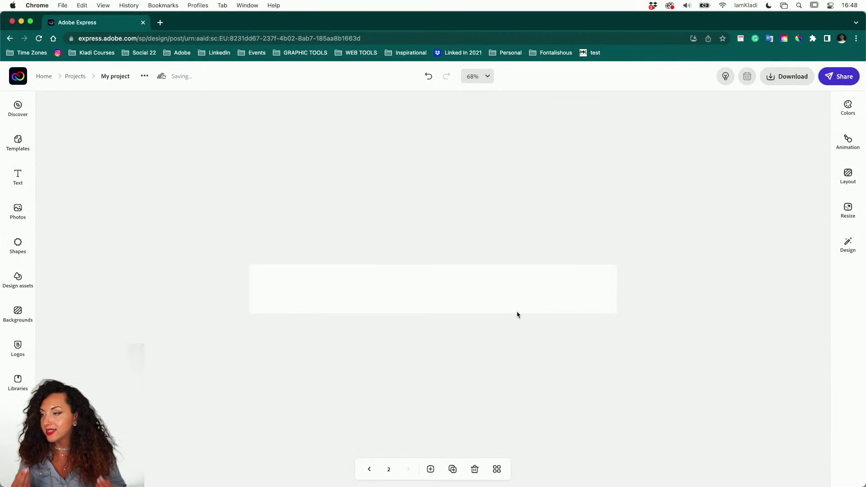
# - Copy all the artwork from page 1, including the shapes, watercolor, bee and star, onto page 2
pyautogui.click(370, 471)
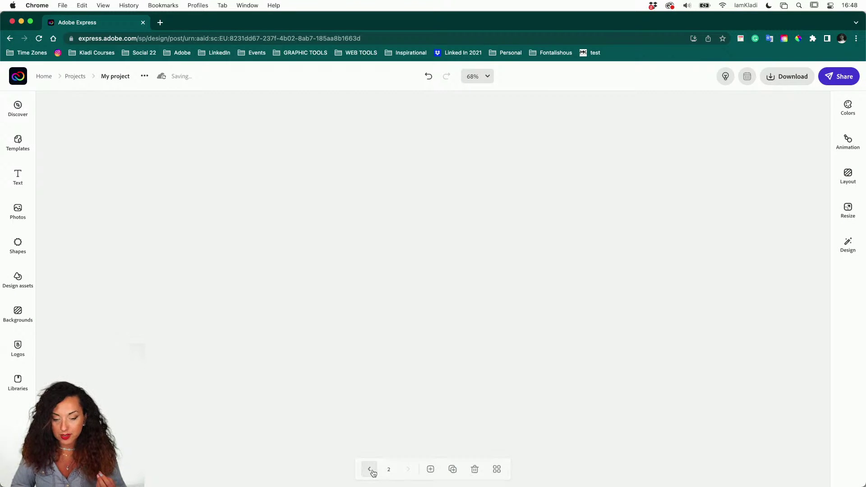
pyautogui.moveTo(635, 354); pyautogui.dragTo(165, 229)
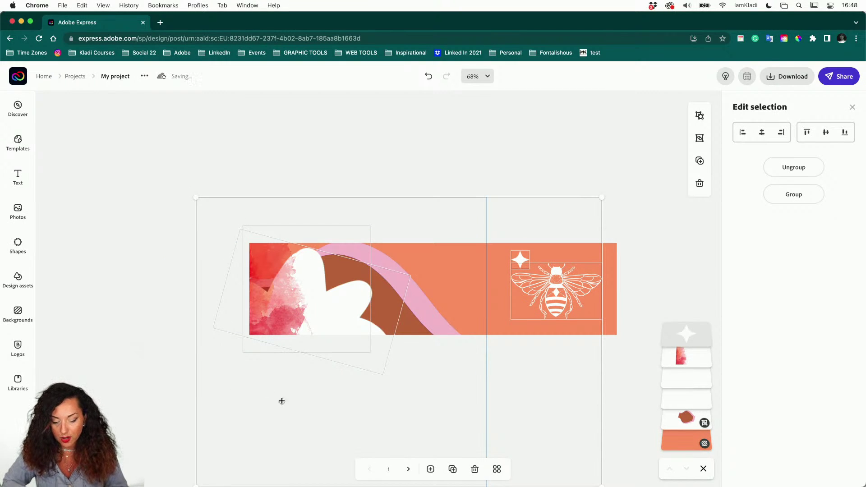
pyautogui.click(408, 470)
pyautogui.press('super+v')
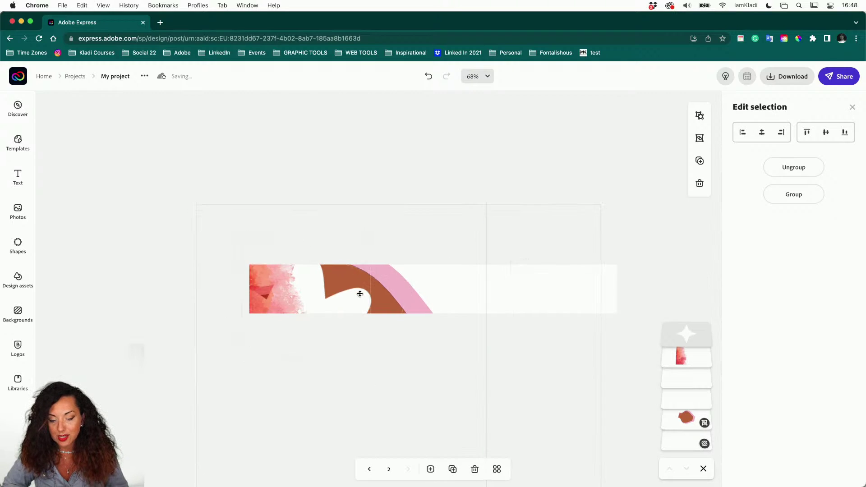
pyautogui.click(654, 227)
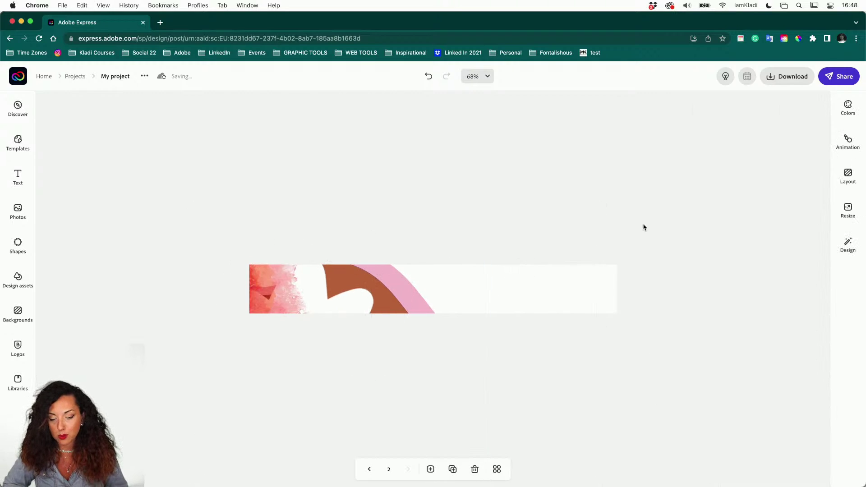
# - Set the page 2 background to the orange color from the current palette
pyautogui.click(463, 279)
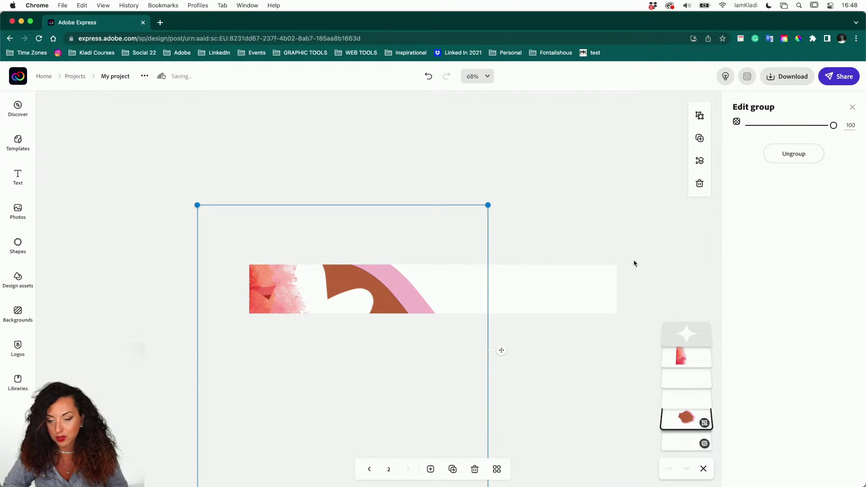
pyautogui.click(617, 273)
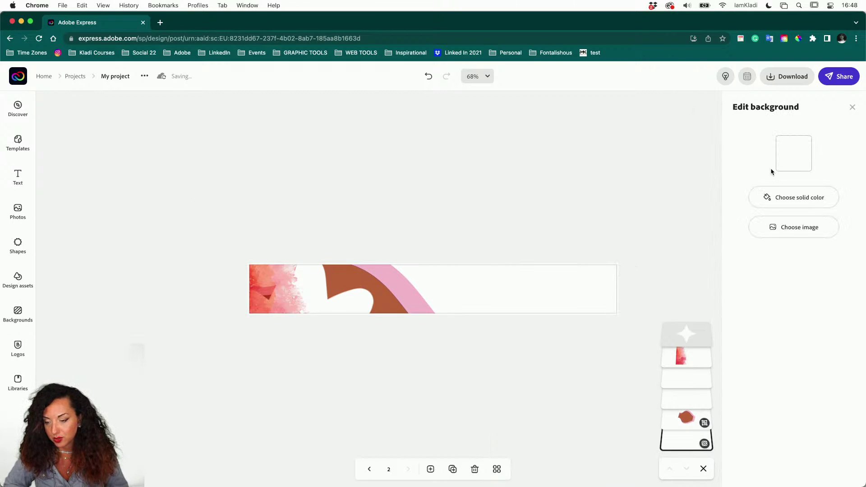
pyautogui.click(794, 159)
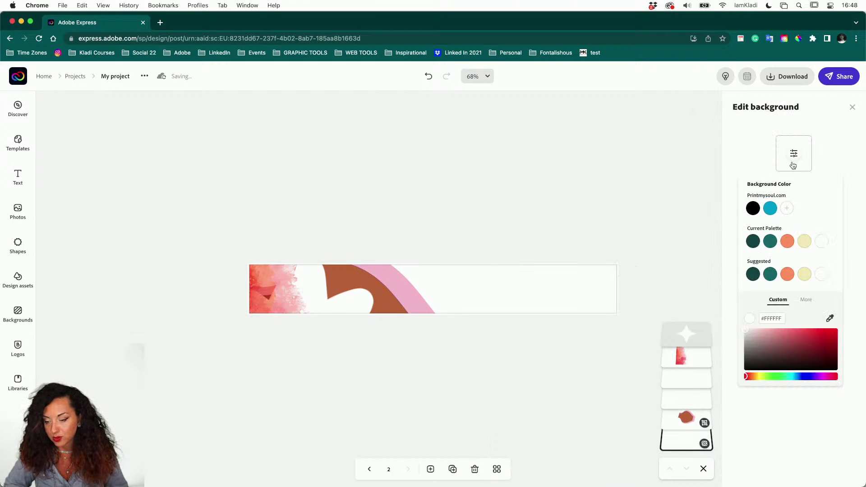
pyautogui.click(789, 241)
pyautogui.click(641, 265)
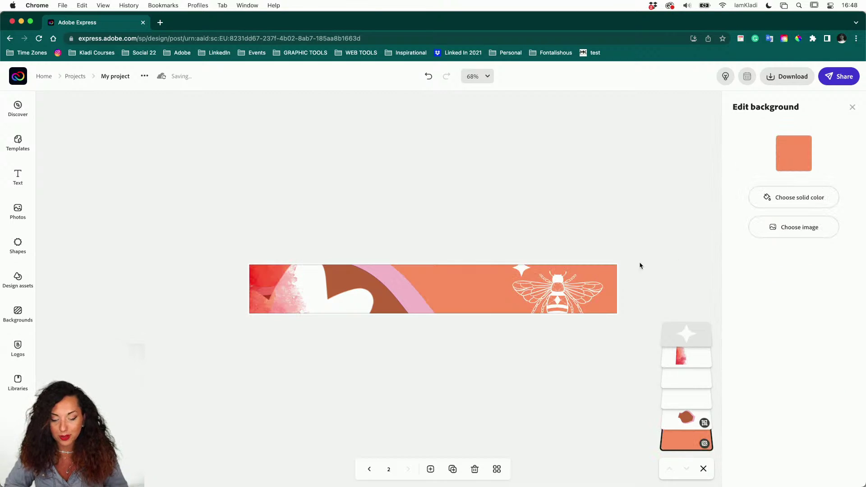
# - Shrink the bee and star together so both fit within the banner's height near its right end
pyautogui.click(560, 311)
pyautogui.keyDown('shift'); pyautogui.click(527, 267); pyautogui.keyUp('shift')
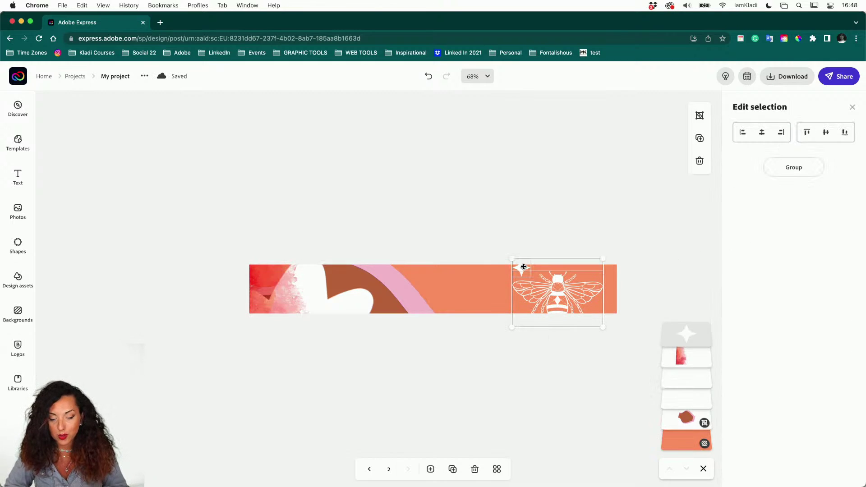
pyautogui.moveTo(509, 261); pyautogui.dragTo(575, 288)
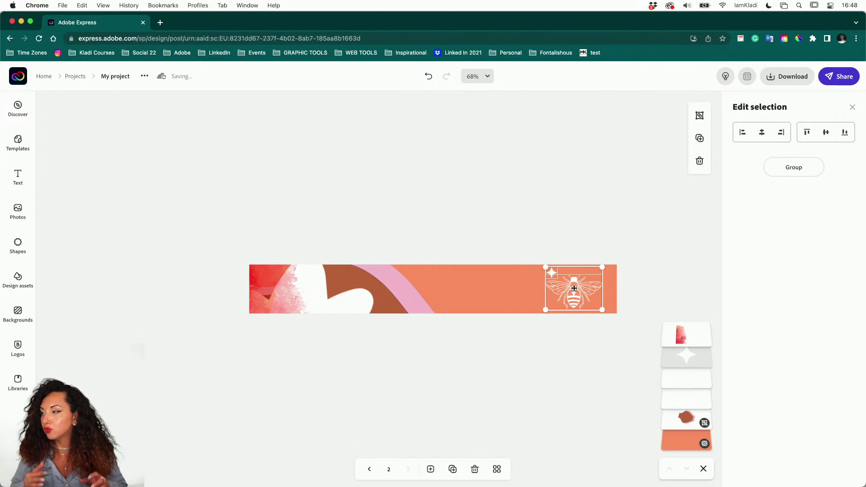
pyautogui.click(542, 361)
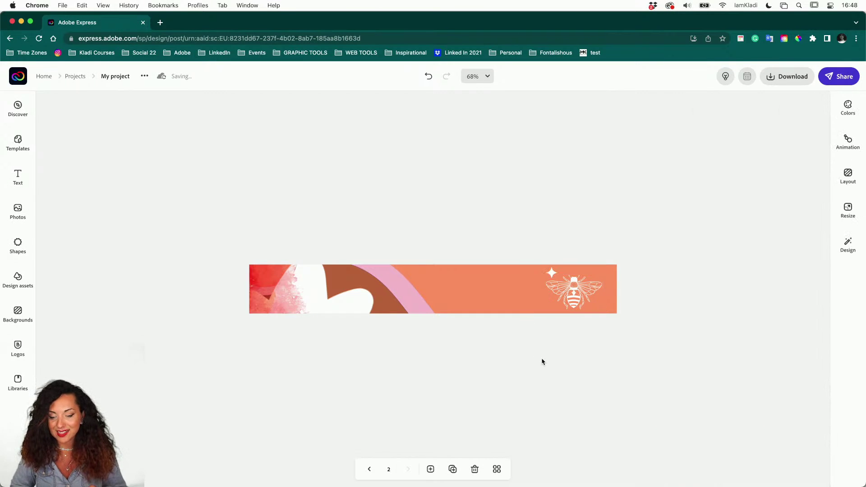
pyautogui.scroll(5, 542, 361)
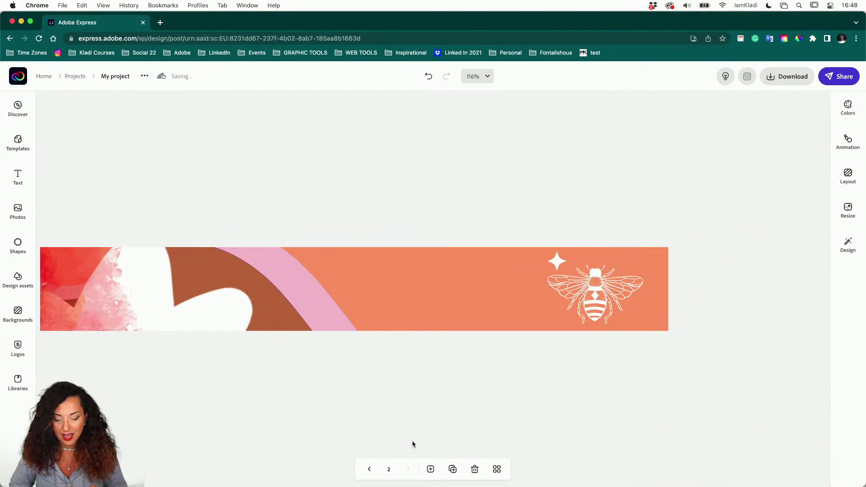
pyautogui.click(18, 178)
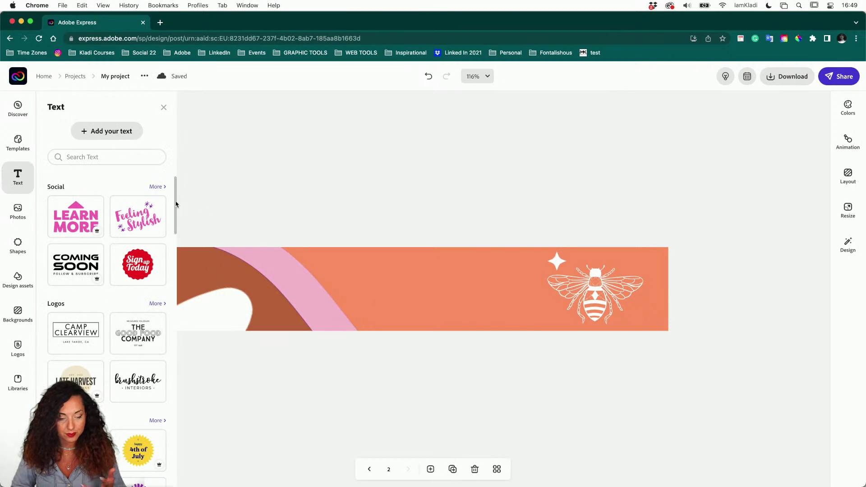
pyautogui.scroll(-10, 148, 262)
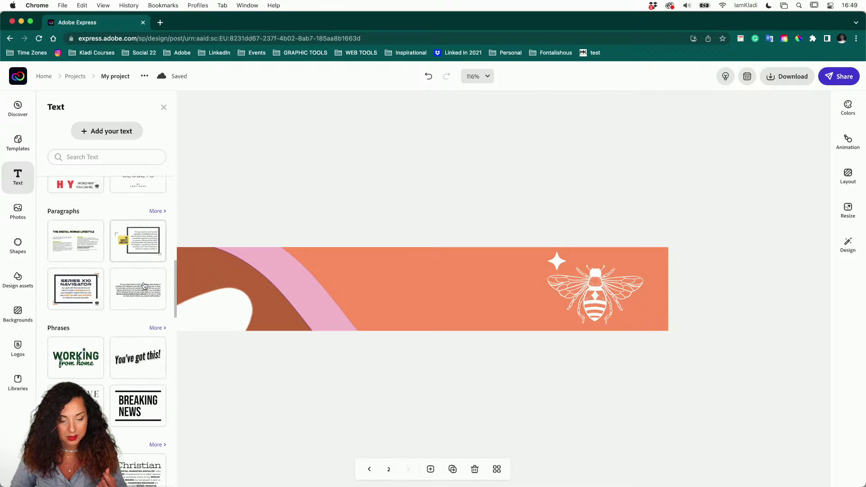
pyautogui.click(359, 367)
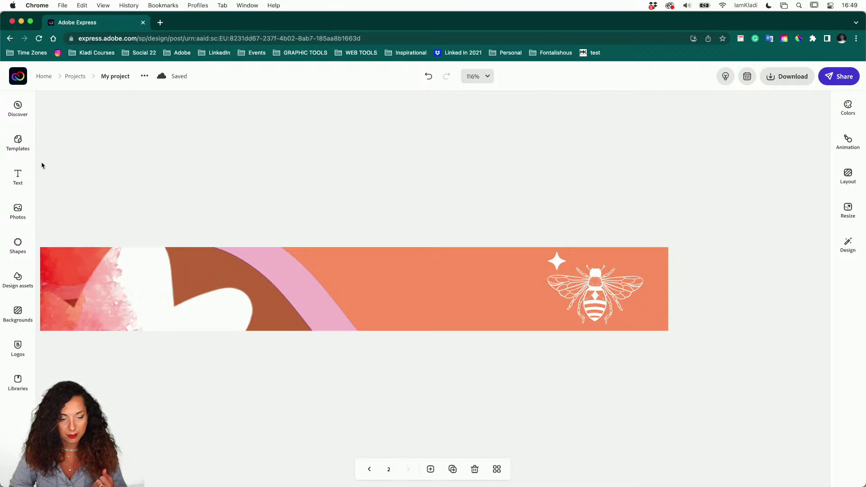
# - Add a text object to the banner reading THE HONEY SHOP, with each word on its own line
pyautogui.click(18, 176)
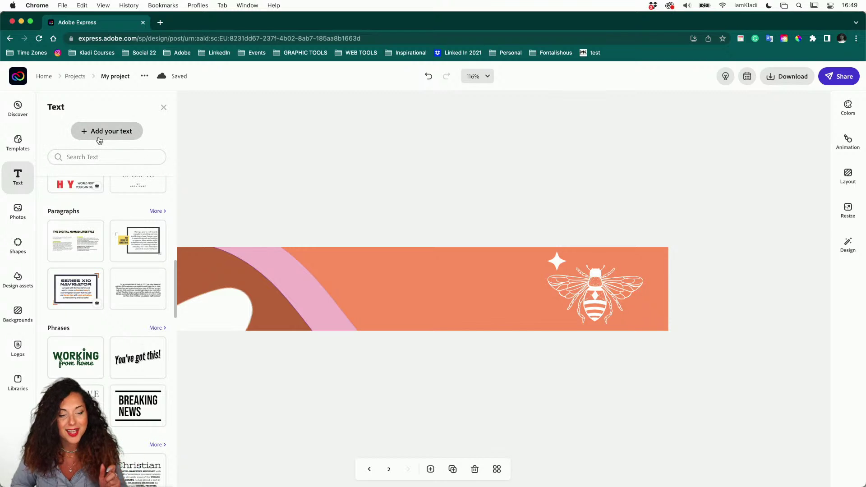
pyautogui.click(101, 137)
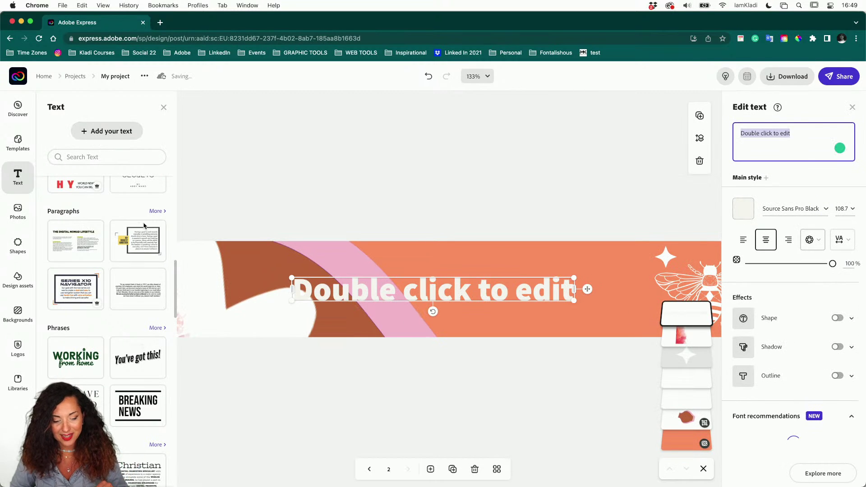
pyautogui.scroll(-1, 149, 257)
pyautogui.scroll(-5, 149, 257)
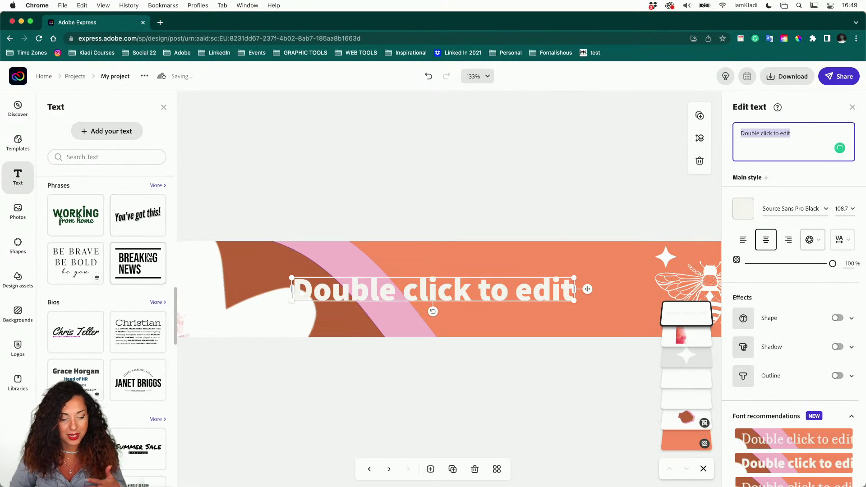
pyautogui.scroll(-10, 149, 257)
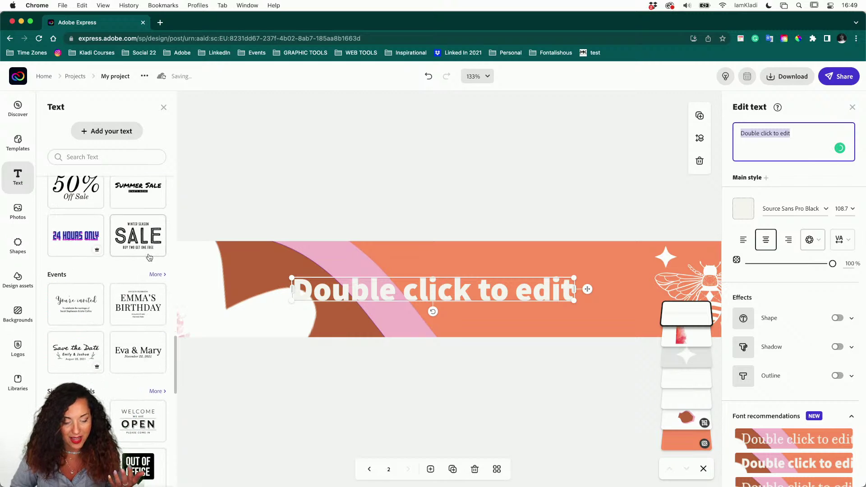
pyautogui.scroll(-3, 149, 256)
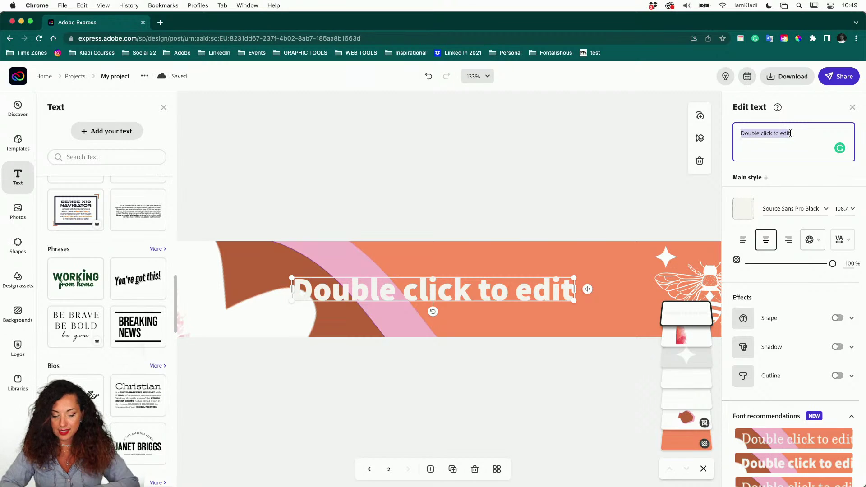
pyautogui.write('THE')
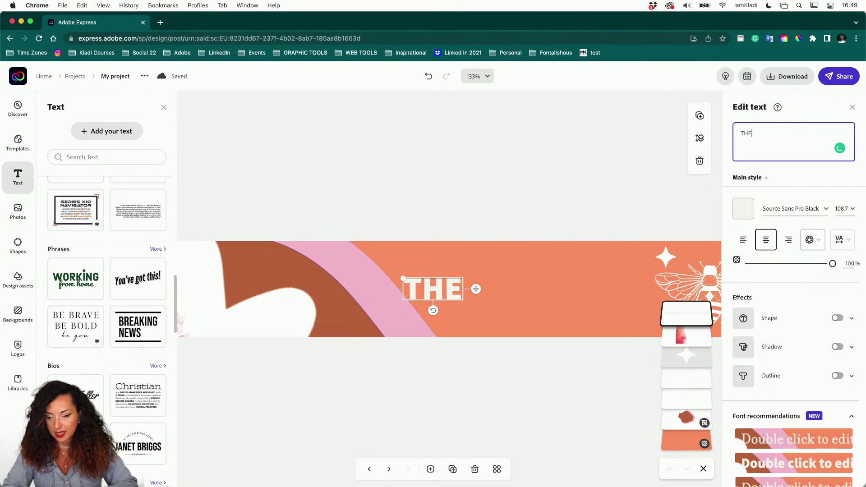
pyautogui.press('Return')
pyautogui.write('HONEY')
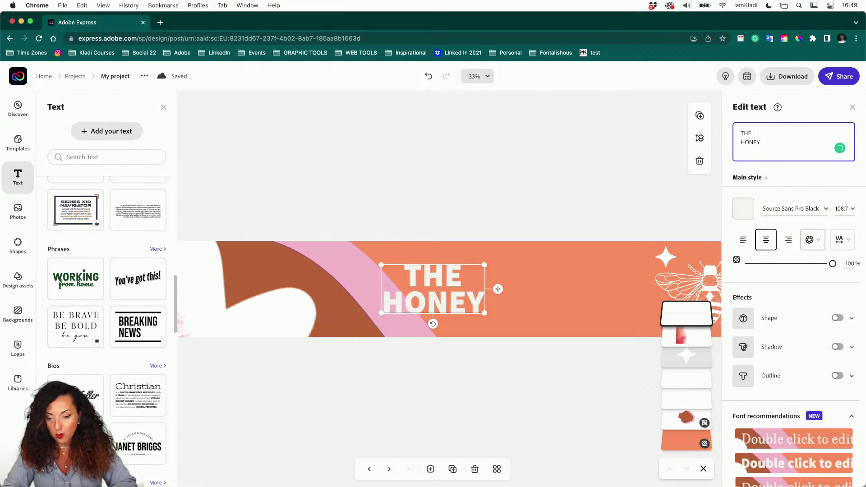
pyautogui.press('Return')
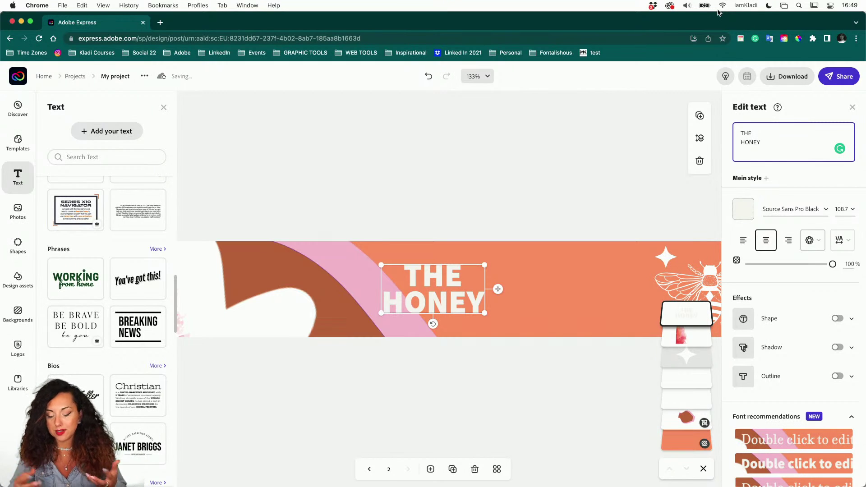
pyautogui.write('SHO')
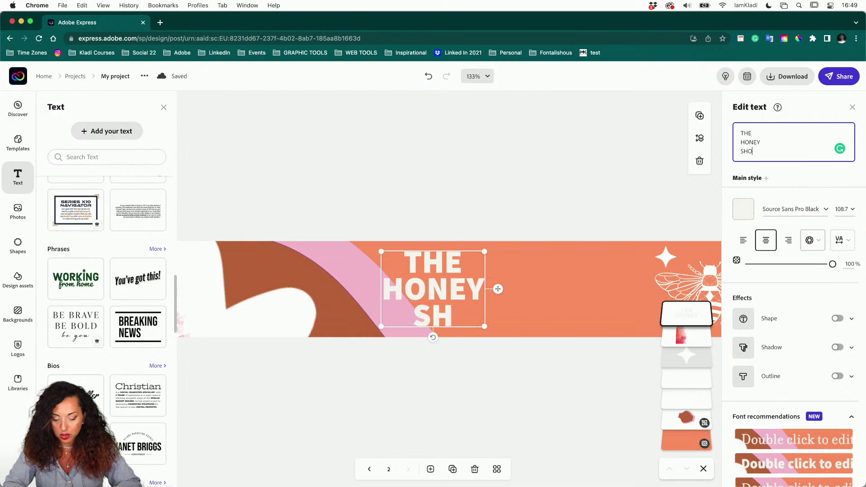
pyautogui.write('U')
pyautogui.press('BackSpace')
pyautogui.write('P')
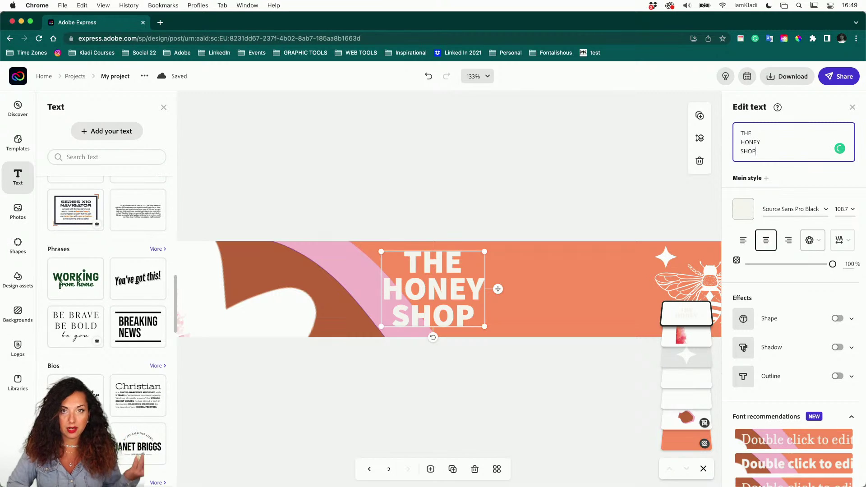
# - Left-align the THE HONEY SHOP text and set its font to Obviously Wide Bold
pyautogui.click(744, 239)
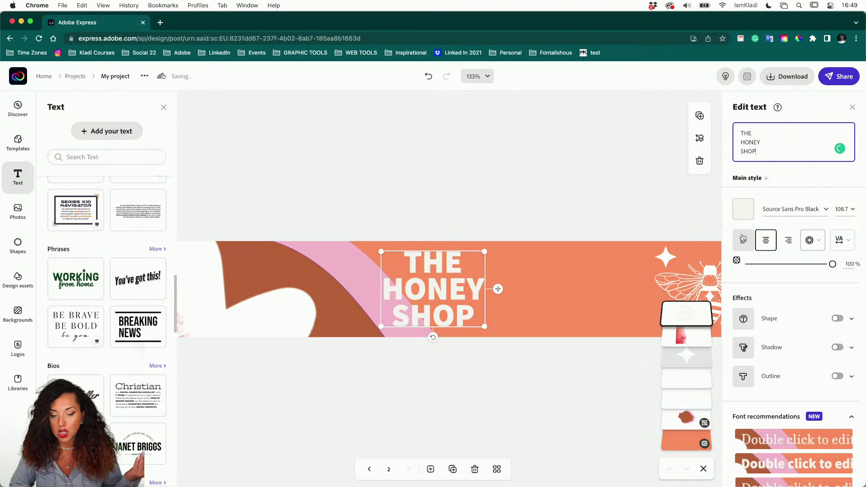
pyautogui.click(777, 210)
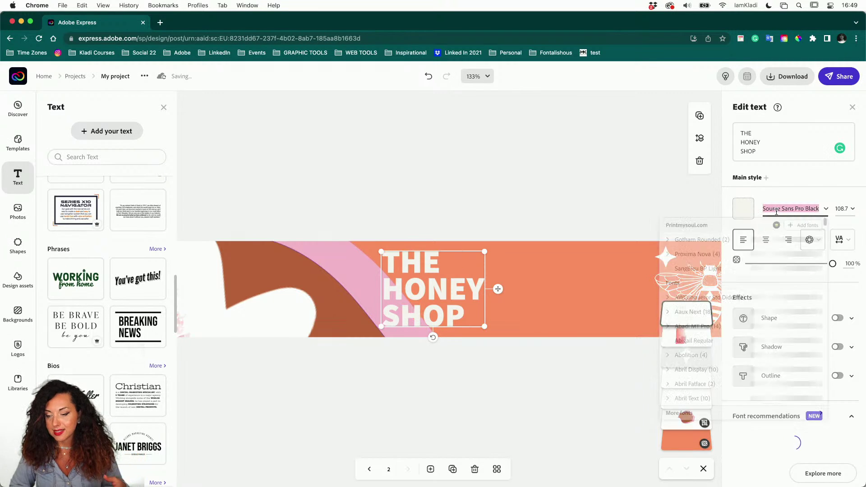
pyautogui.write('obvi')
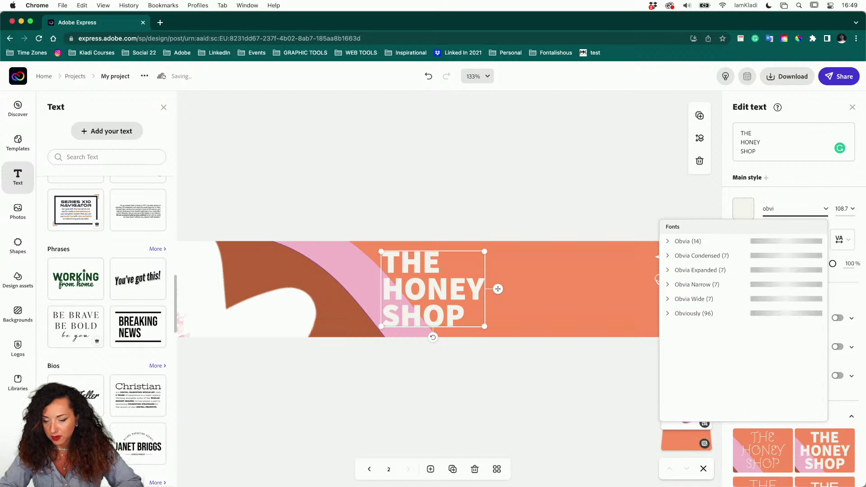
pyautogui.click(709, 313)
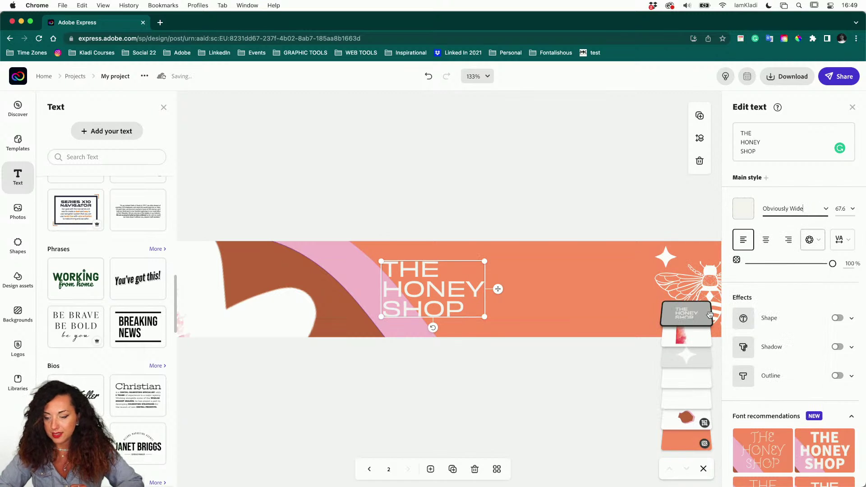
pyautogui.click(826, 210)
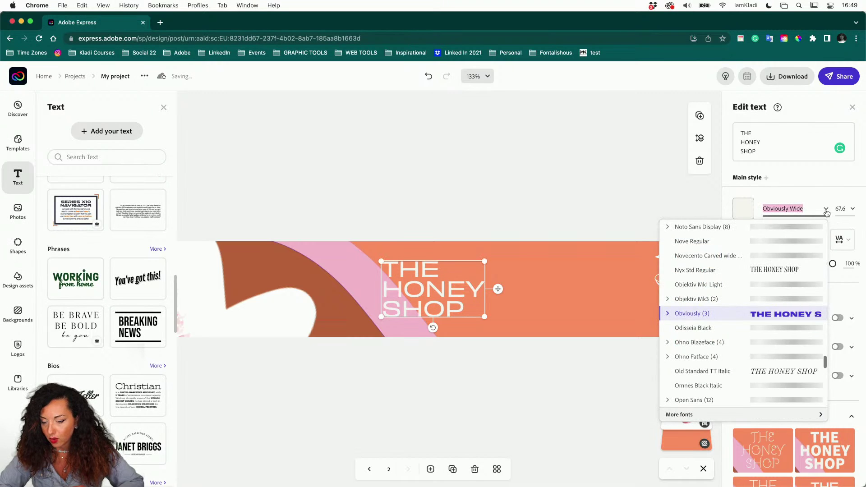
pyautogui.click(677, 314)
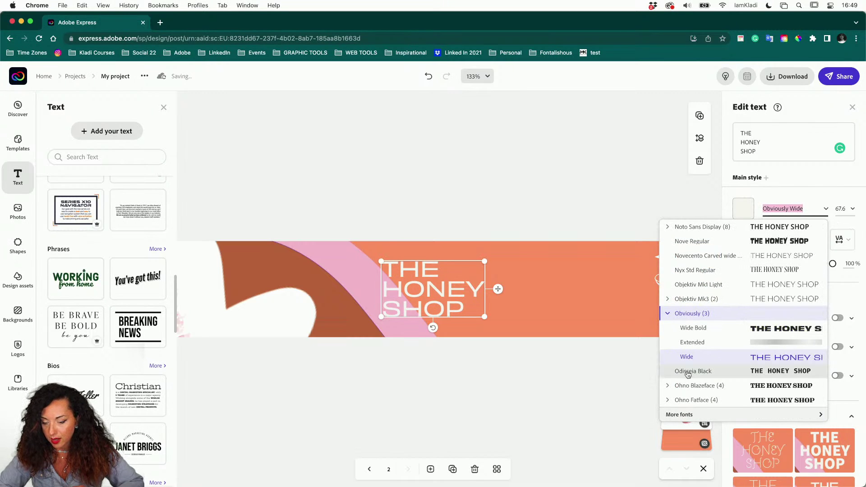
pyautogui.click(694, 328)
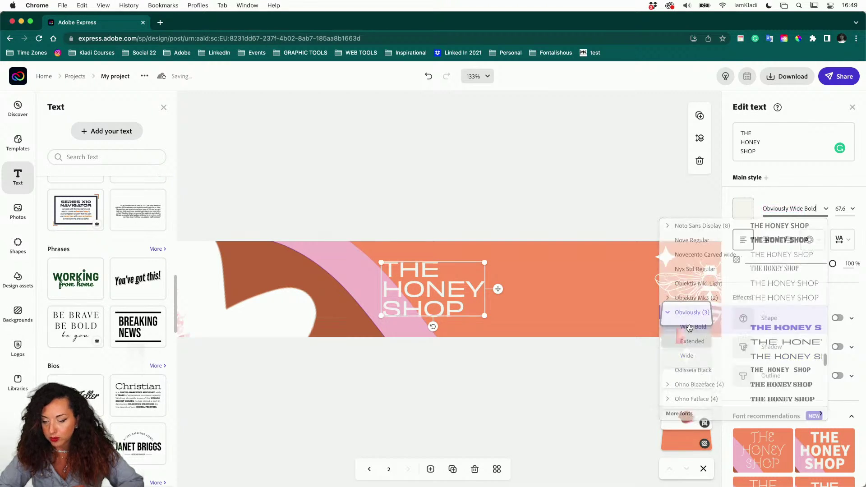
# - Resize the shop name to a font size of about 75.7 and center it vertically between the pink band and the bee
pyautogui.moveTo(482, 259); pyautogui.dragTo(538, 231)
pyautogui.moveTo(455, 285); pyautogui.dragTo(472, 298)
pyautogui.click(456, 401)
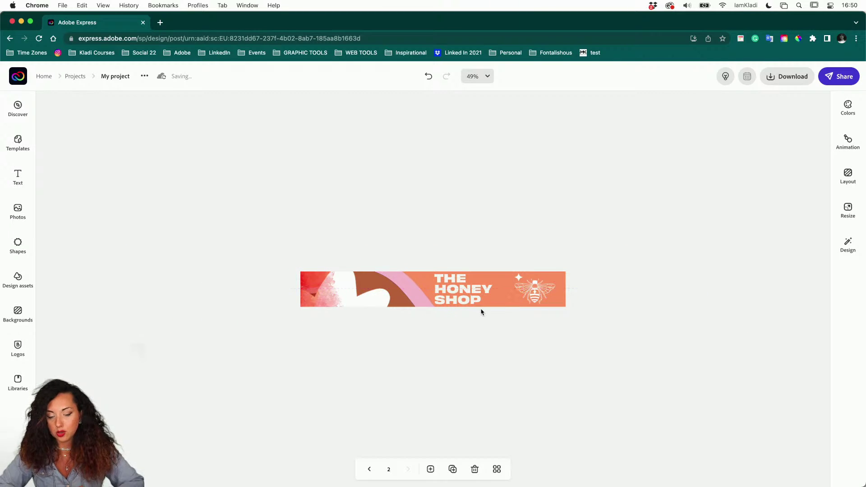
pyautogui.click(478, 302)
pyautogui.moveTo(492, 306); pyautogui.dragTo(478, 300)
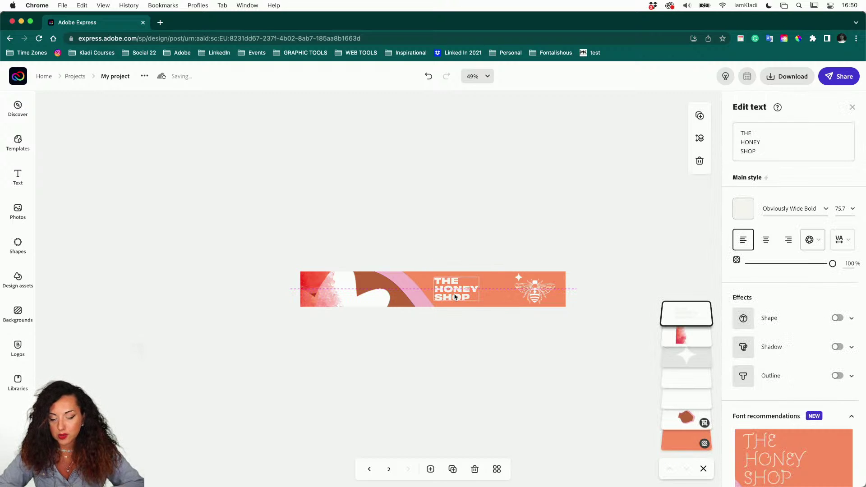
pyautogui.click(445, 347)
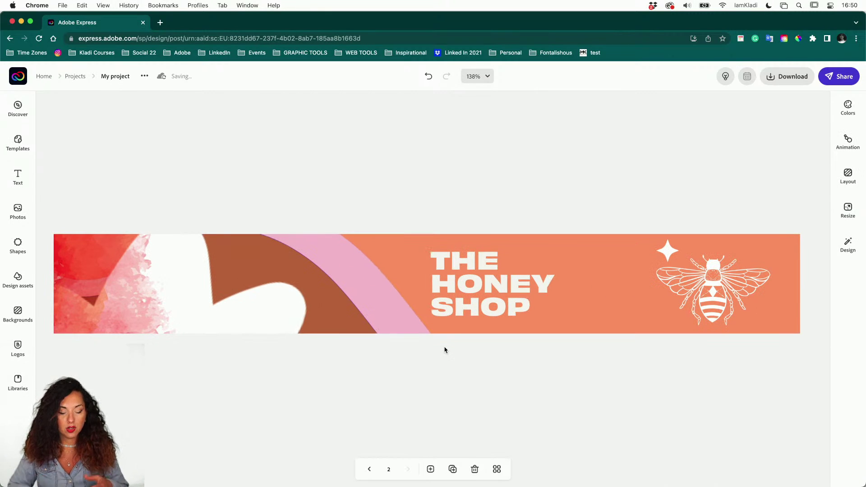
# - Duplicate the watercolor texture, flip the copy horizontally and place it over the right end of the narrow banner
pyautogui.click(126, 274)
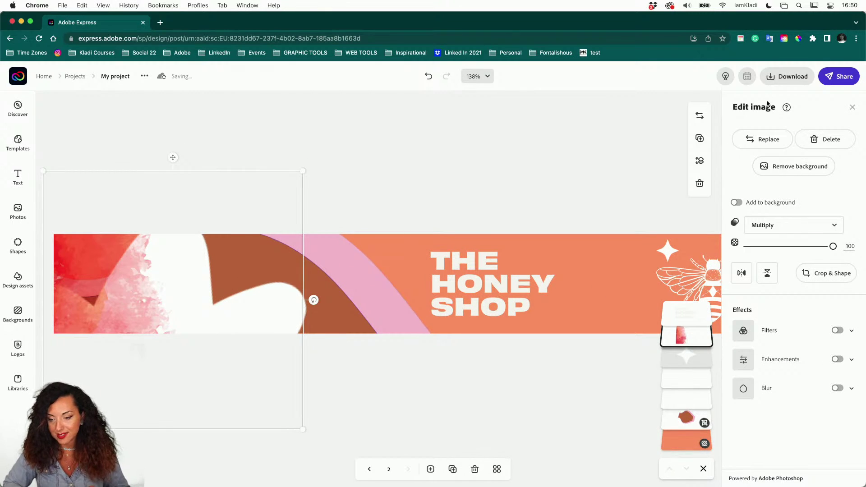
pyautogui.click(700, 138)
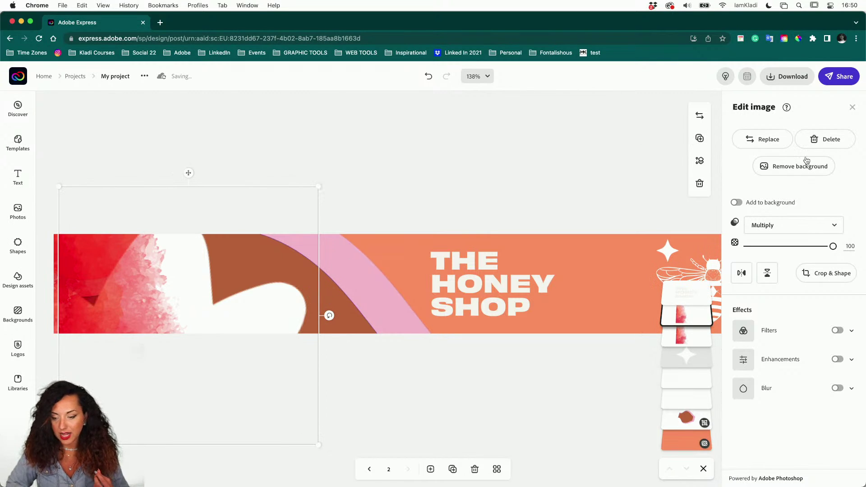
pyautogui.click(742, 273)
pyautogui.moveTo(241, 266); pyautogui.dragTo(667, 238)
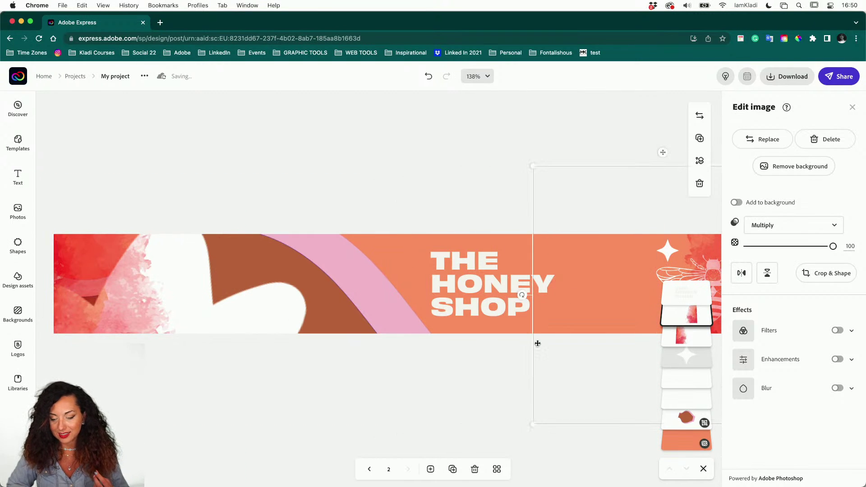
# - Move the mirrored watercolor layer beneath the bee and star, directly above the brown shape's layer
pyautogui.hscroll(5, 537, 343)
pyautogui.scroll(-1, 538, 343)
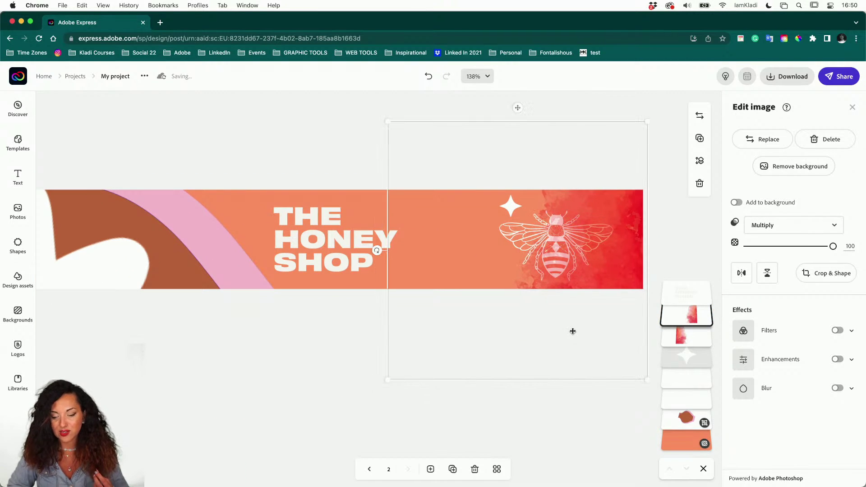
pyautogui.moveTo(679, 320); pyautogui.dragTo(676, 399)
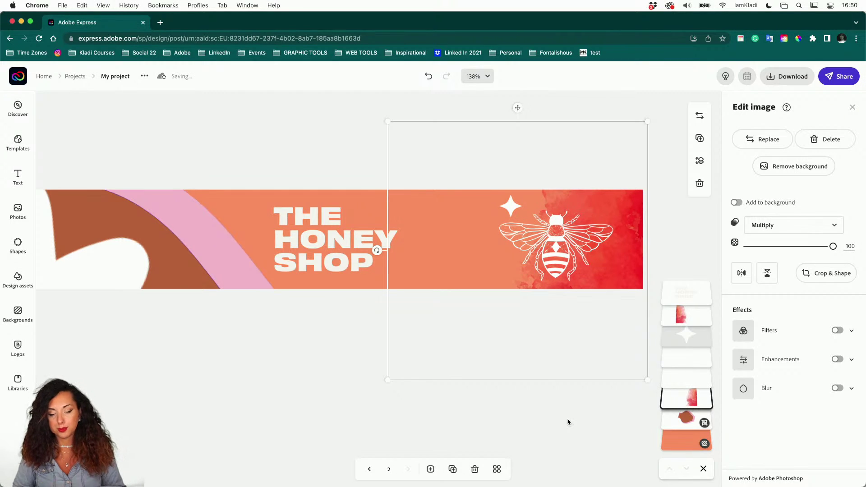
pyautogui.click(337, 400)
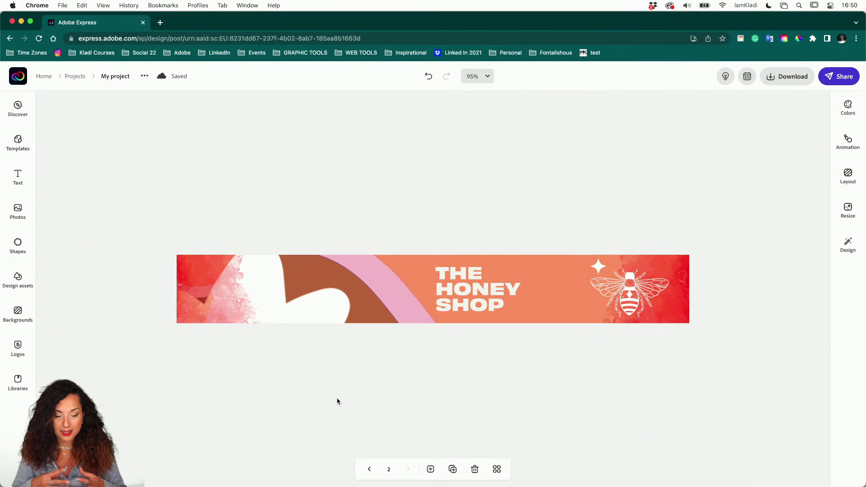
# - Copy the THE HONEY SHOP text to the first page and enlarge it to about 168.6 beside the bee
pyautogui.click(483, 294)
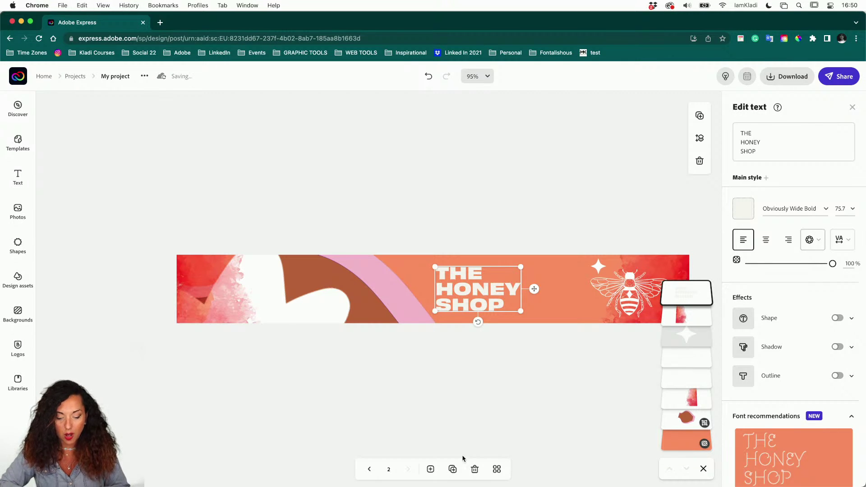
pyautogui.click(369, 470)
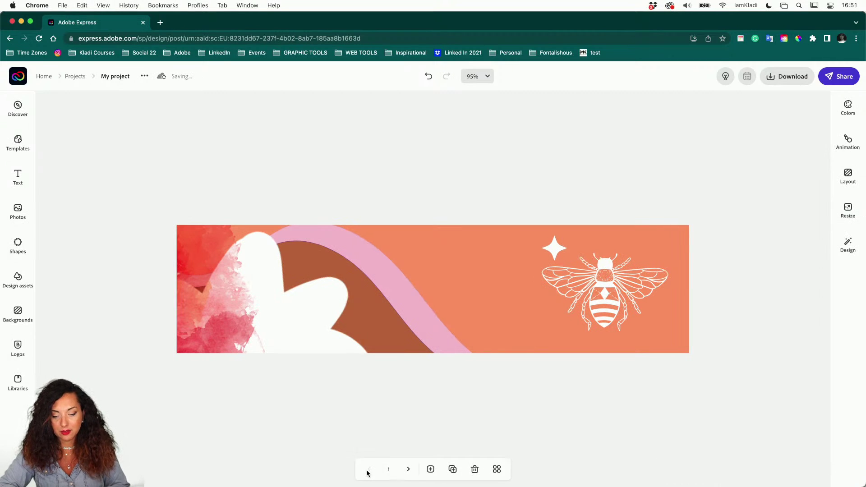
pyautogui.moveTo(435, 280); pyautogui.dragTo(427, 313)
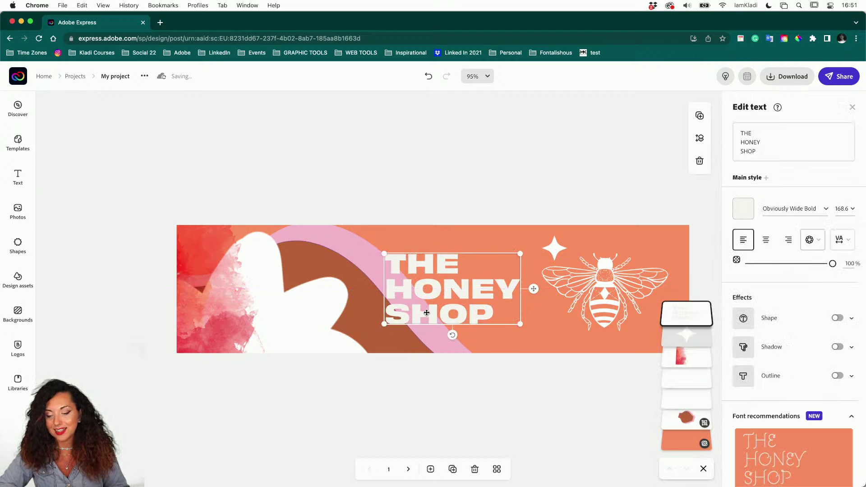
# - Duplicate the watercolor texture on the first page and flip the copy horizontally
pyautogui.click(222, 324)
pyautogui.click(700, 138)
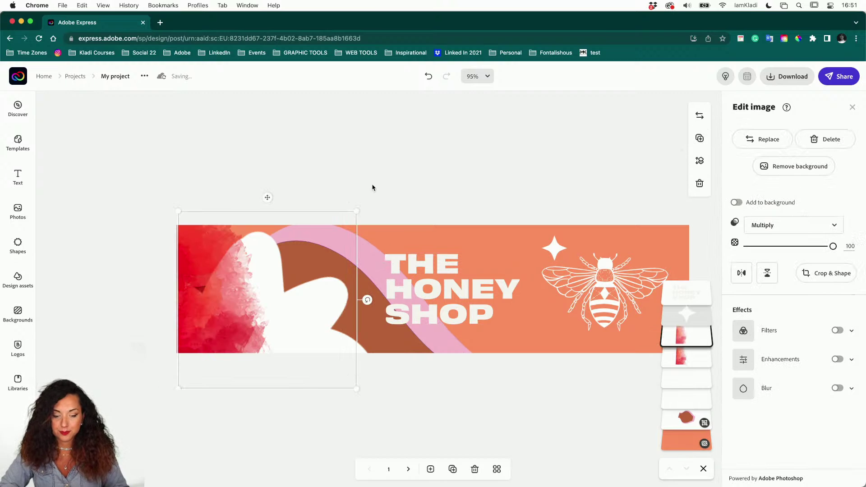
pyautogui.moveTo(244, 267); pyautogui.dragTo(524, 249)
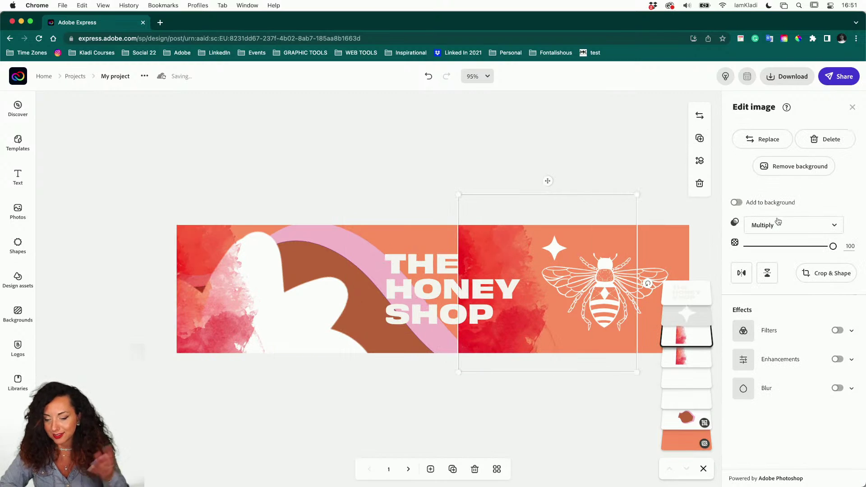
pyautogui.click(745, 274)
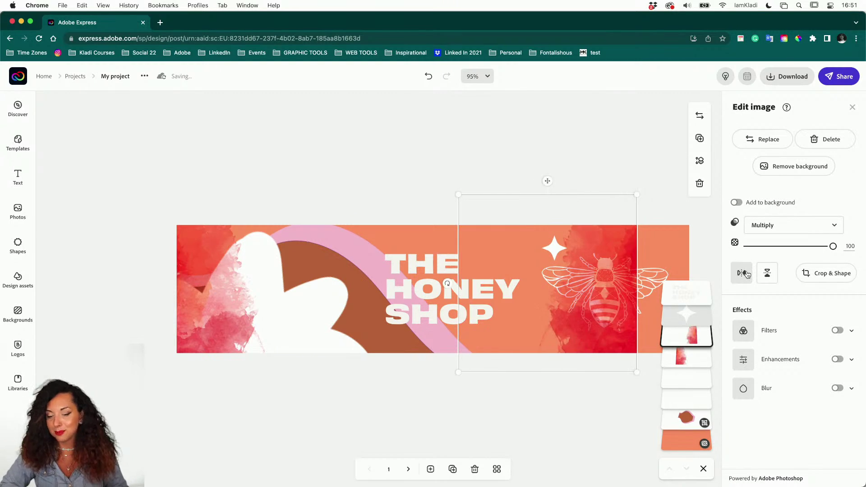
# - Move the mirrored texture to the right end of the cover and layer it beneath the bee and star
pyautogui.moveTo(625, 242); pyautogui.dragTo(663, 245)
pyautogui.moveTo(687, 337); pyautogui.dragTo(687, 405)
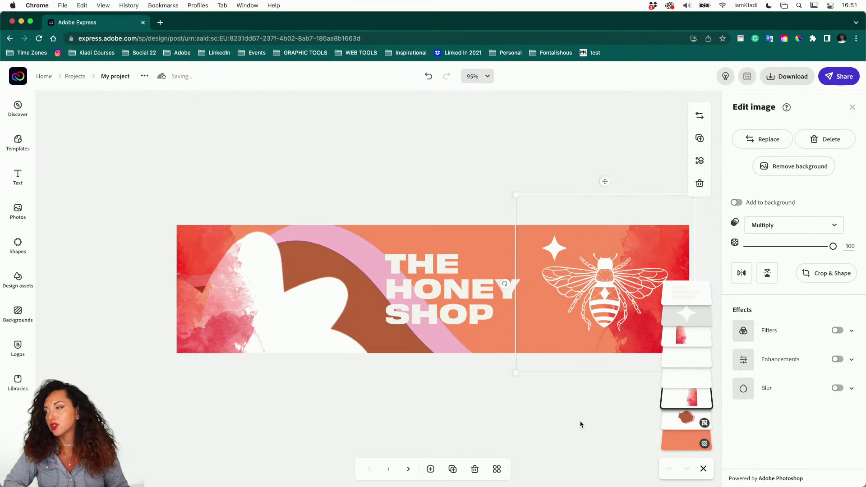
pyautogui.click(500, 413)
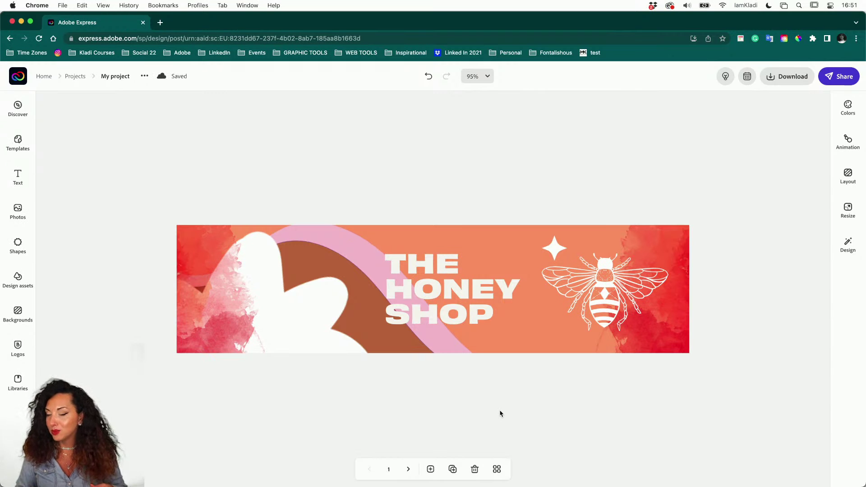
# - Check both banner pages and start a download of all pages as PNG
pyautogui.click(409, 469)
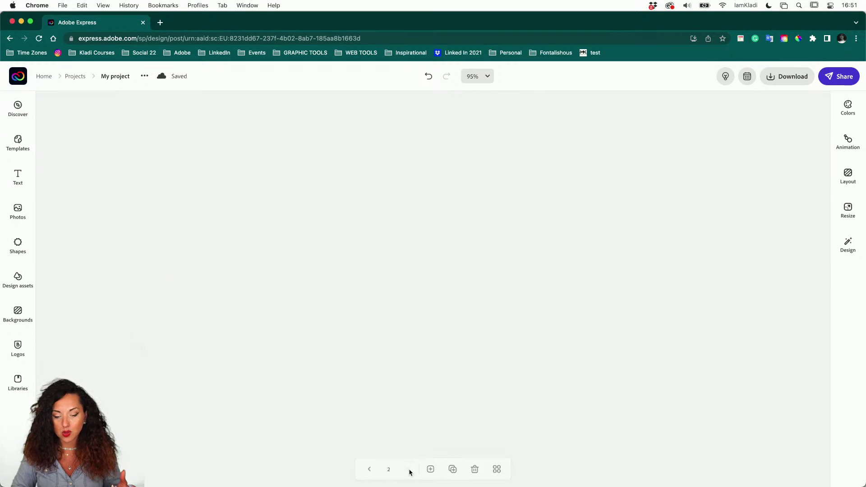
pyautogui.click(369, 470)
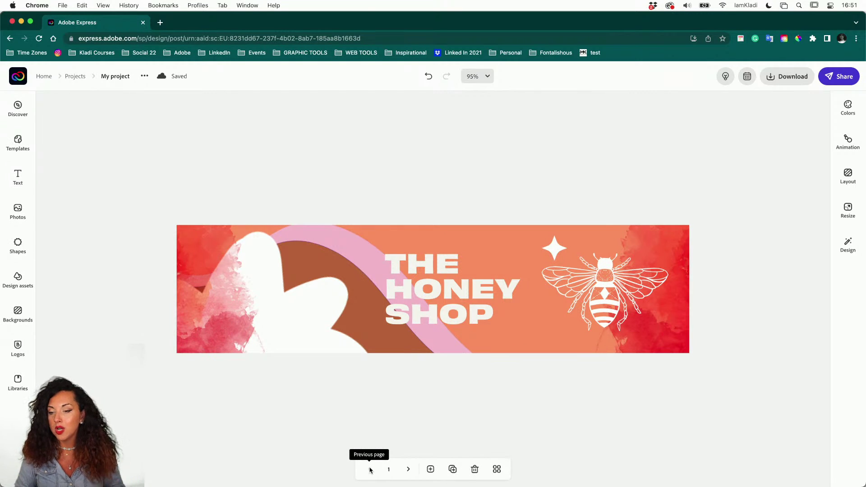
pyautogui.click(777, 83)
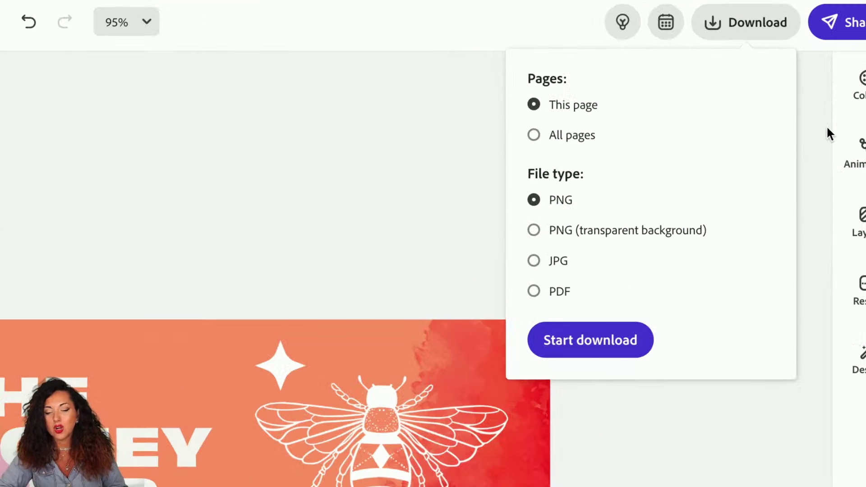
pyautogui.click(599, 136)
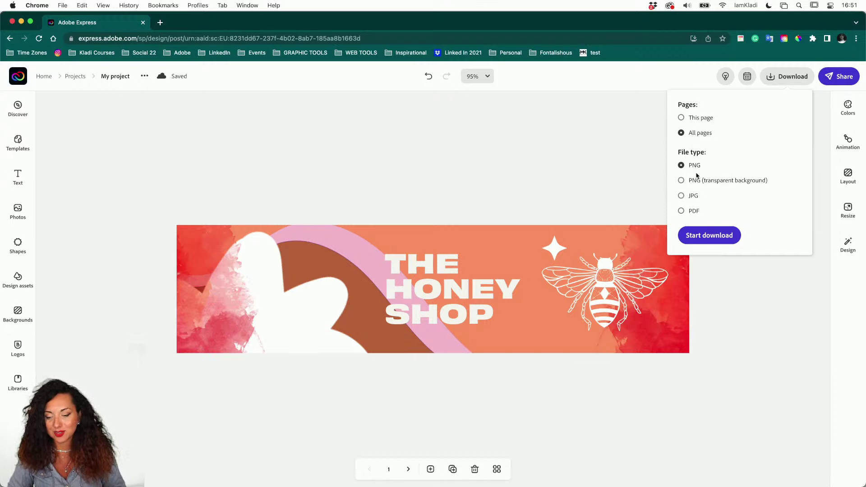
pyautogui.click(701, 240)
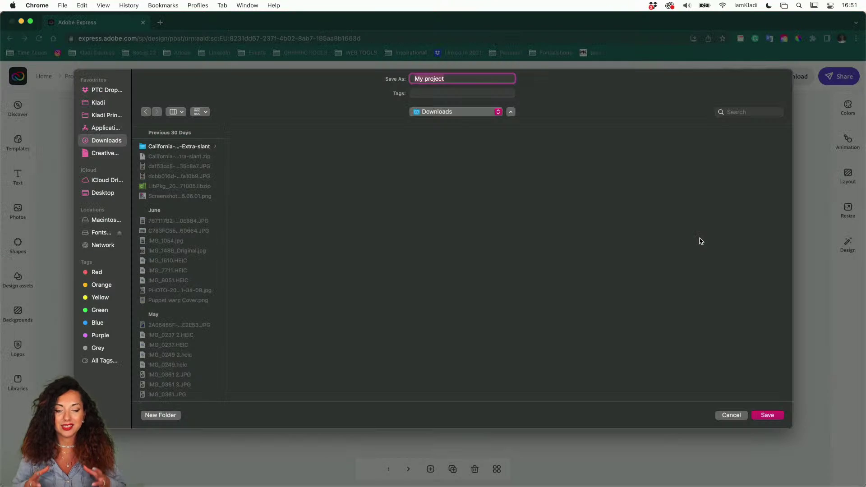
# - Save the download as Honey banner in the Desktop's Express stream 08.22 WIP folder
pyautogui.write('Honey banner')
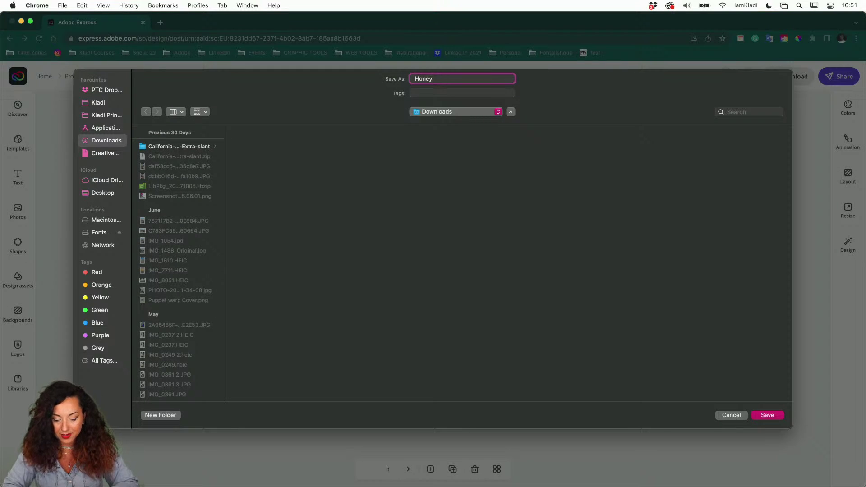
pyautogui.click(106, 192)
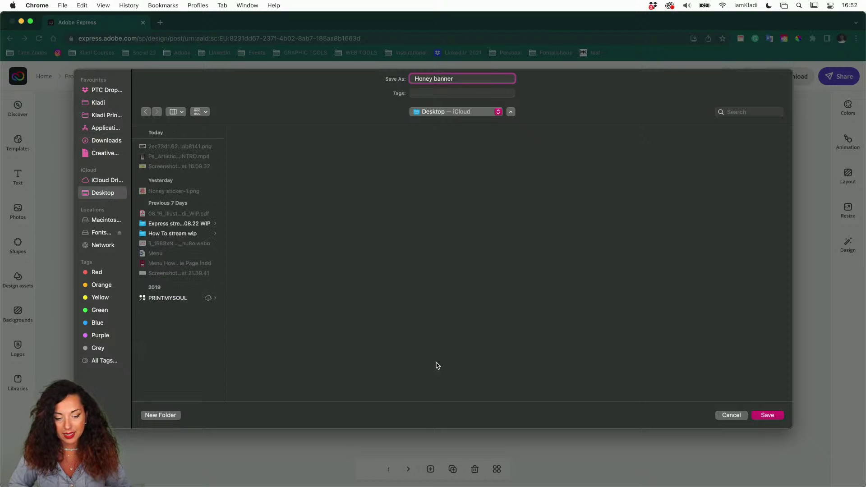
pyautogui.click(182, 222)
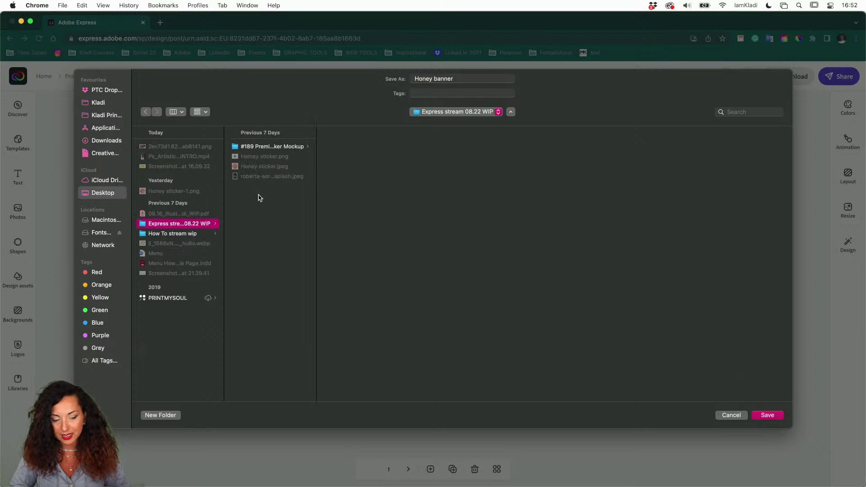
pyautogui.click(769, 416)
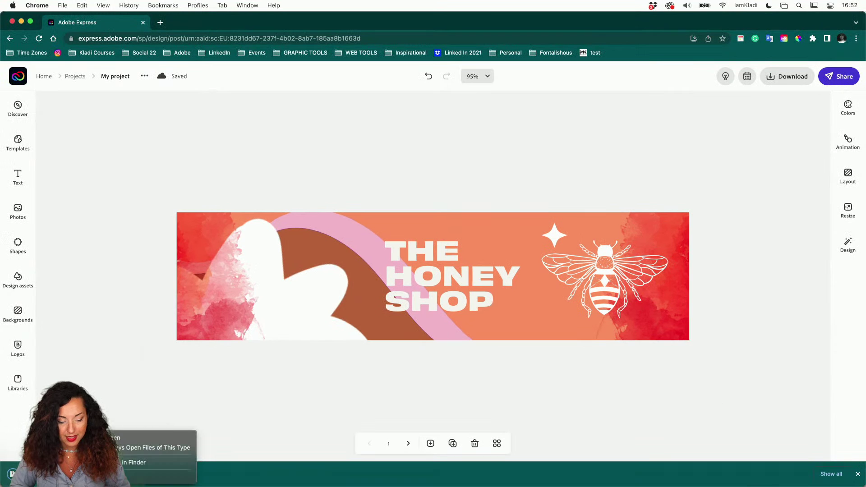
# - Show the downloaded Honey banner.zip in Finder and extract it
pyautogui.click(129, 465)
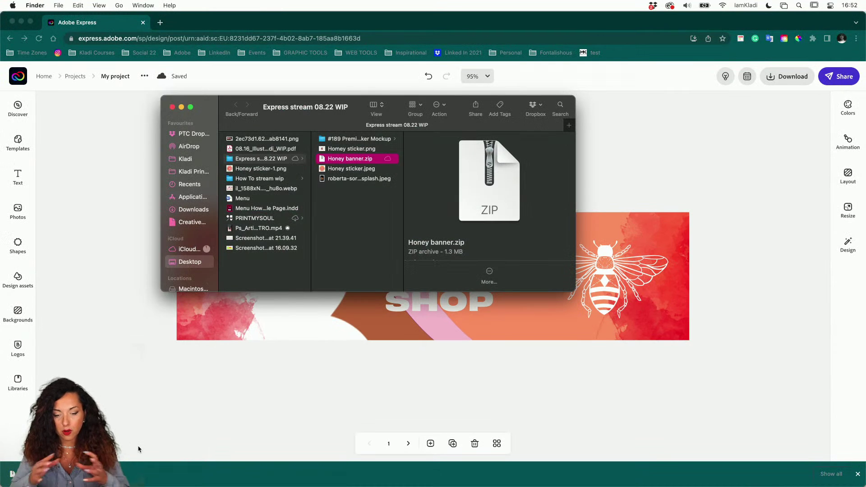
pyautogui.click(341, 161)
pyautogui.doubleClick(342, 161)
# - Preview the exported banners My project-1.png and My project-2.png and compare them
pyautogui.click(441, 141)
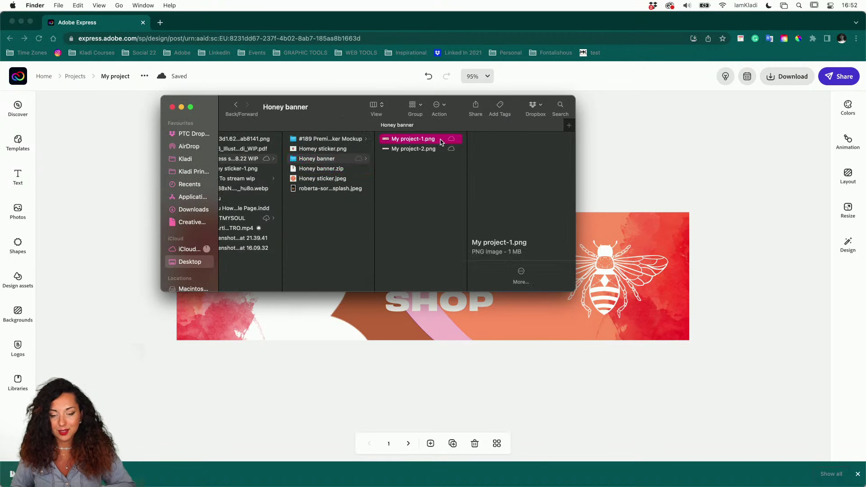
pyautogui.press('space')
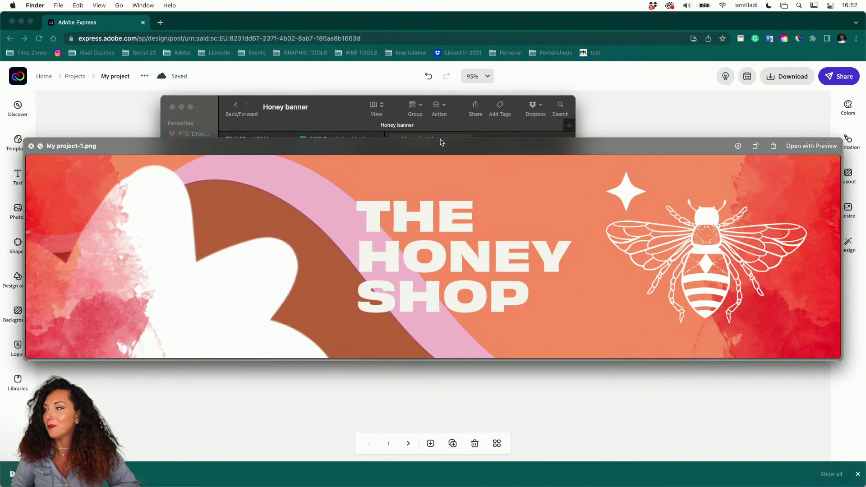
pyautogui.press('Down')
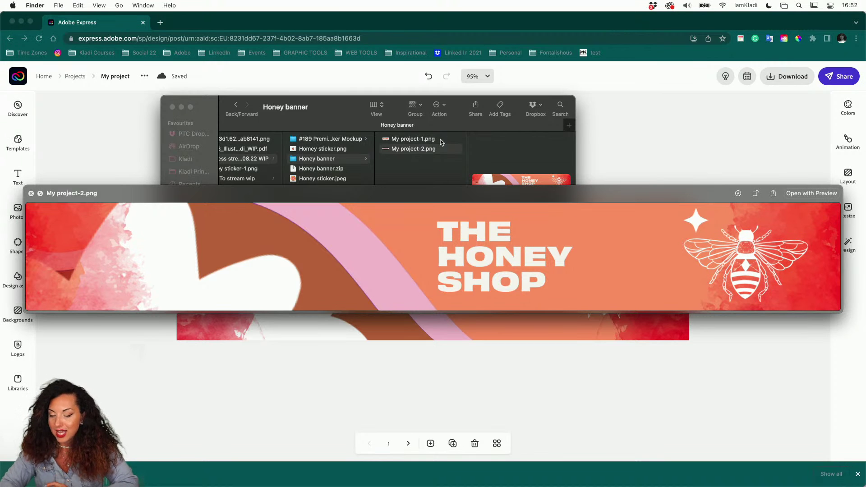
pyautogui.click(442, 143)
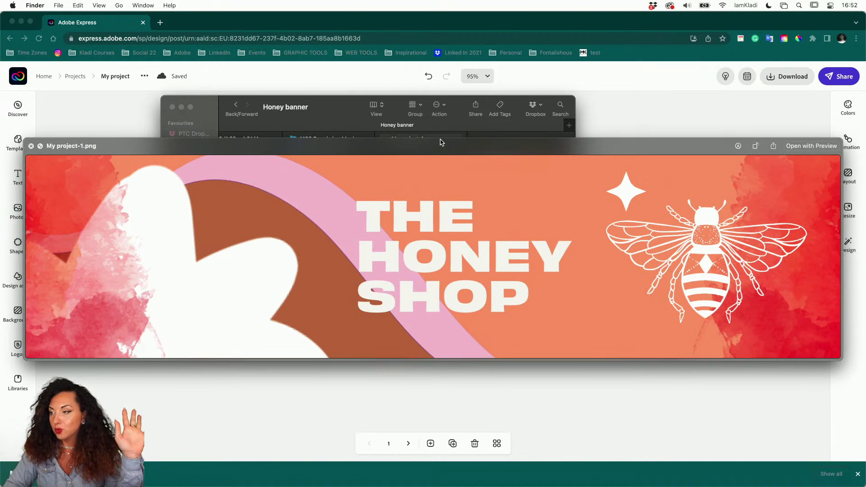
pyautogui.press('Down')
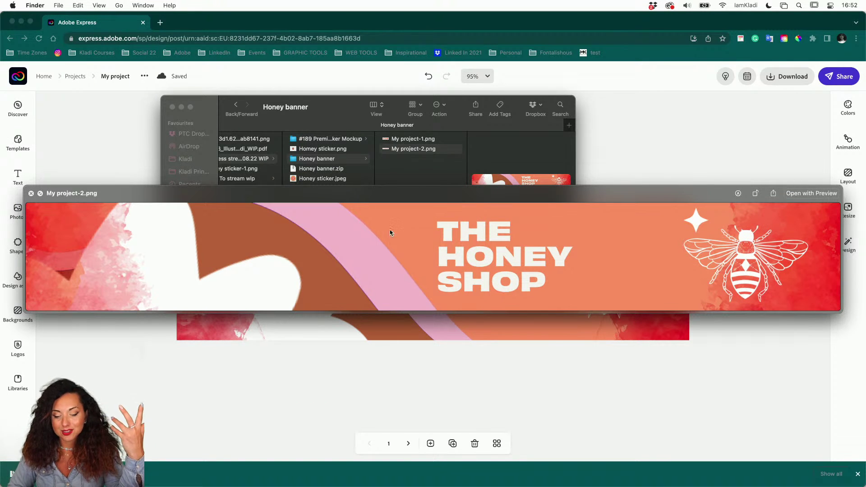
# - Switch back to Adobe Express and rename the project as Honey shop ban
pyautogui.click(351, 351)
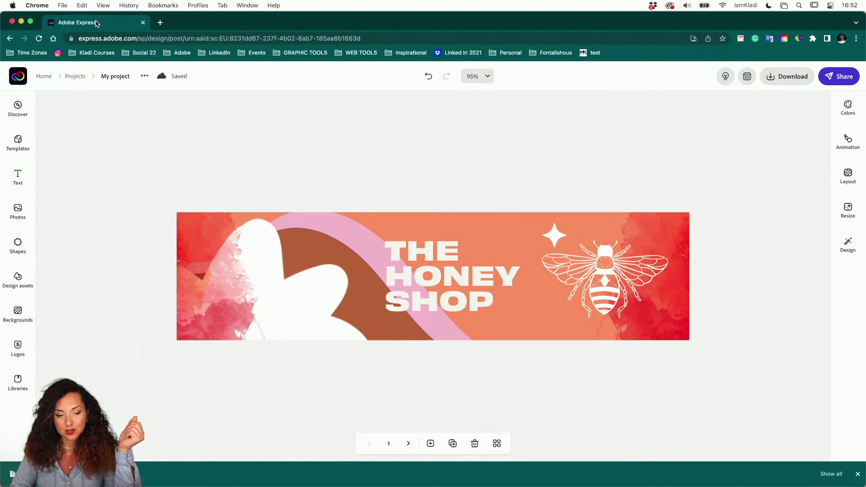
pyautogui.click(110, 78)
pyautogui.press('BackSpace')
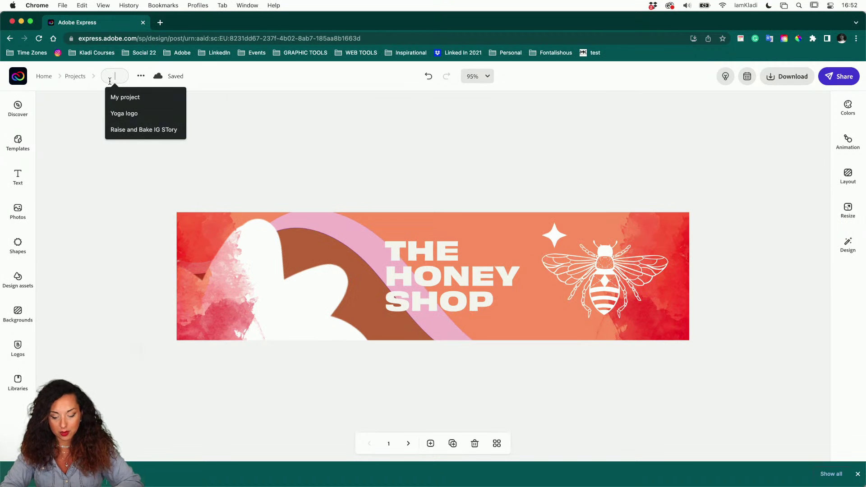
pyautogui.write('Honey sho')
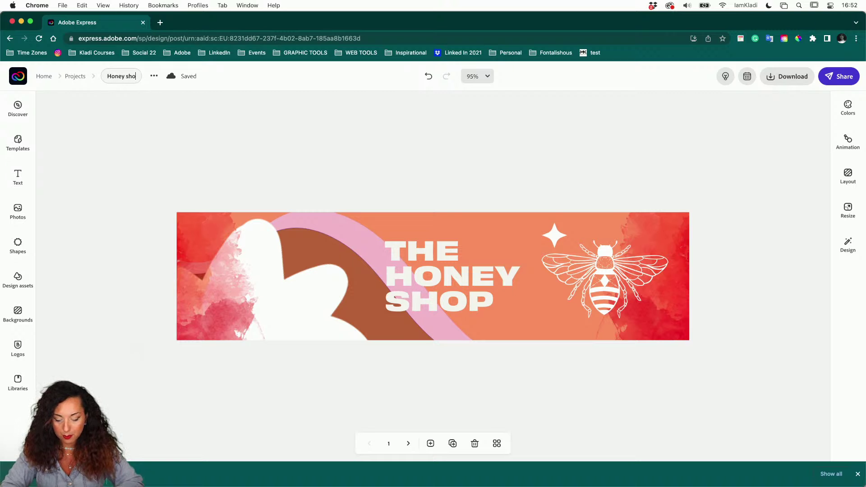
pyautogui.write('p banner')
pyautogui.click(108, 122)
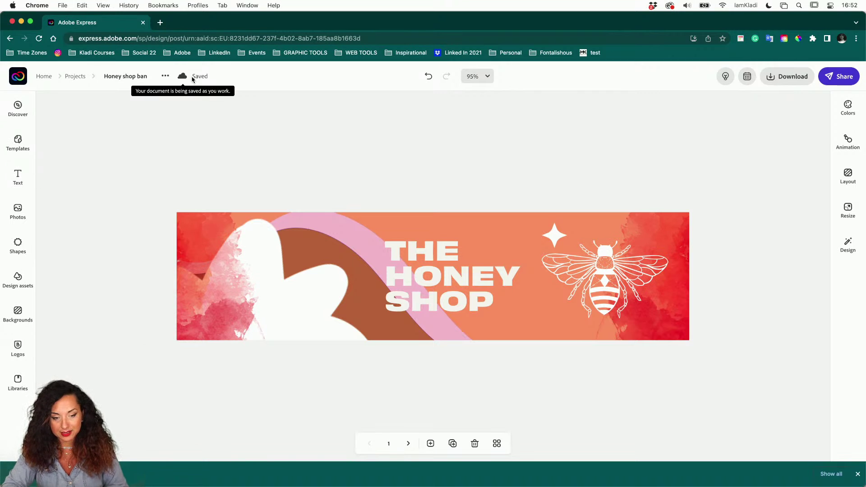
# - Return to the home page and open The Glow Boutique Instagram story template
pyautogui.click(43, 76)
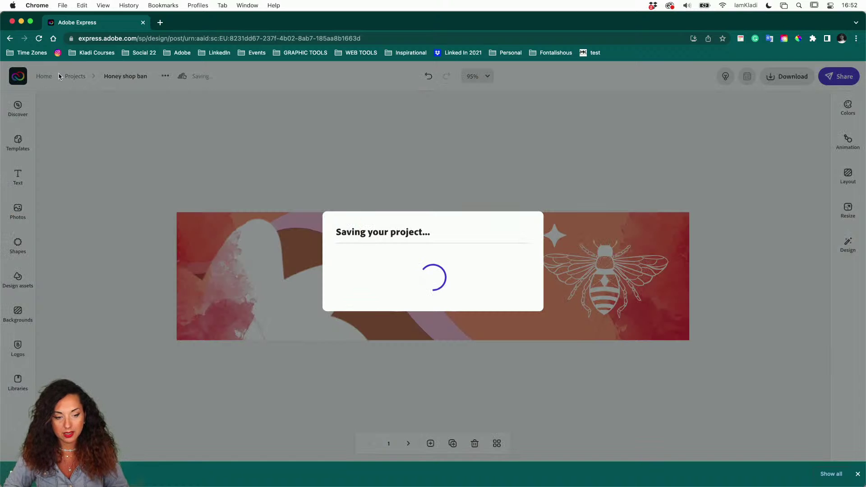
pyautogui.scroll(-3, 239, 293)
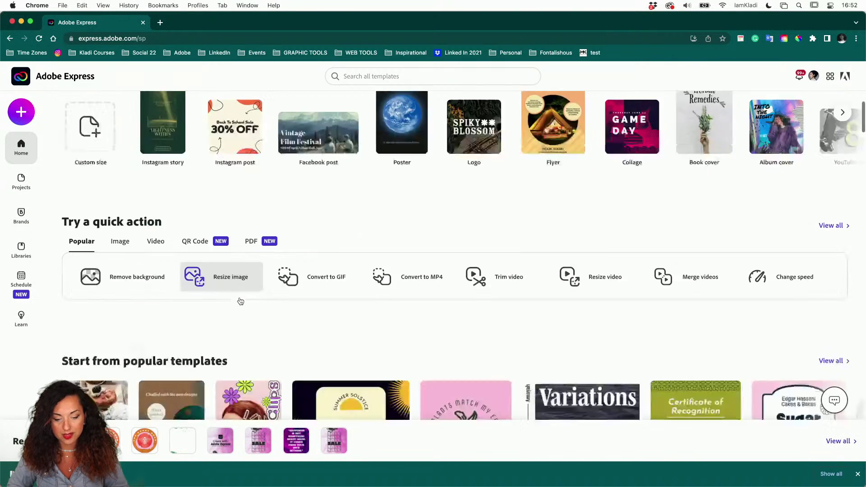
pyautogui.scroll(-10, 240, 302)
pyautogui.click(180, 284)
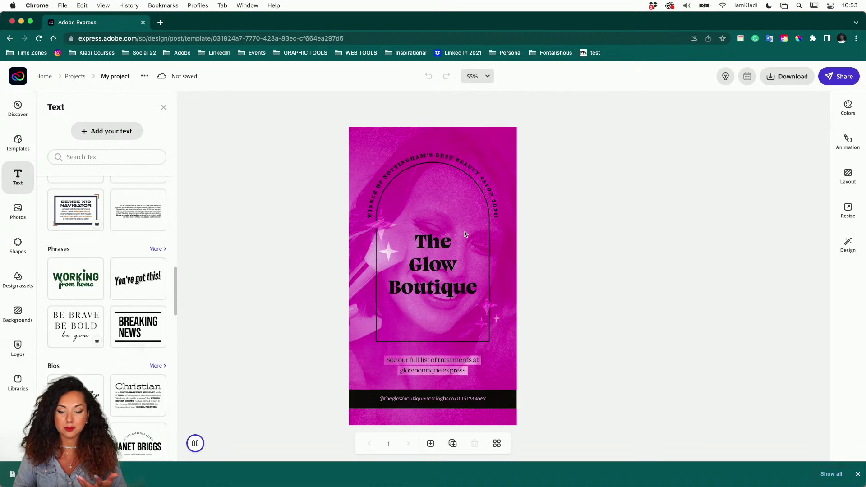
# - Try replacing The Glow Boutique template's photo with the rainbow-paint eye picture and with the dark-haired woman's portrait
pyautogui.click(444, 247)
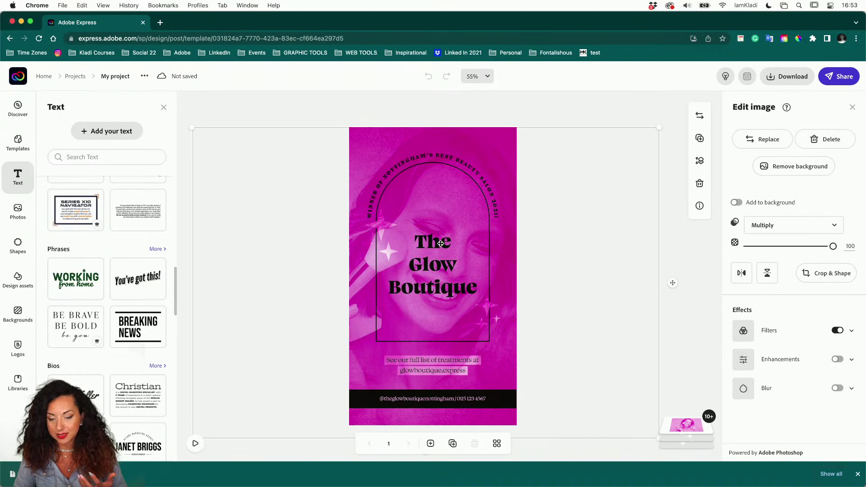
pyautogui.click(446, 111)
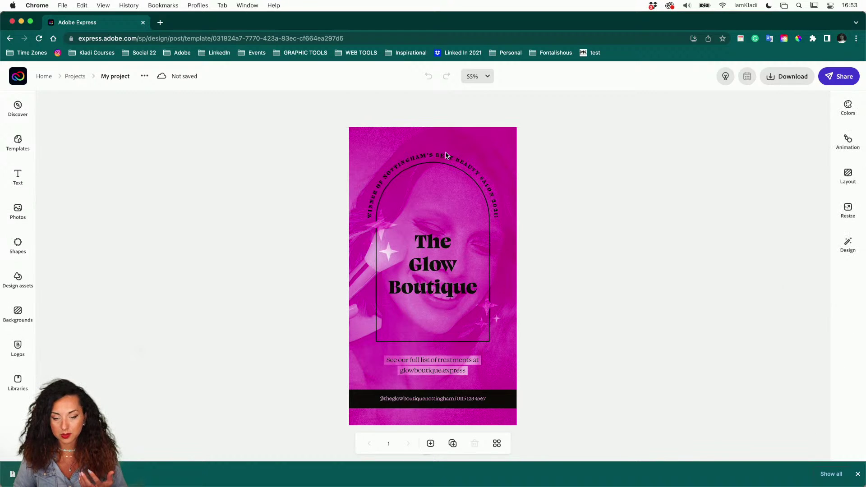
pyautogui.click(446, 155)
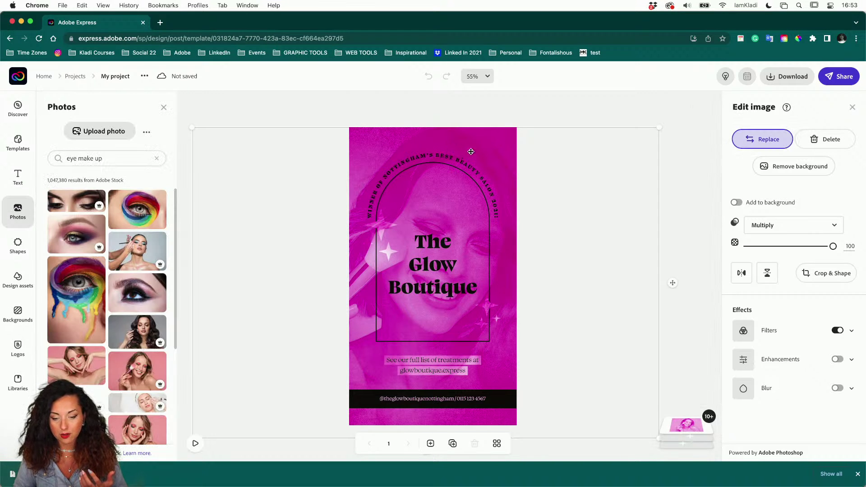
pyautogui.click(95, 310)
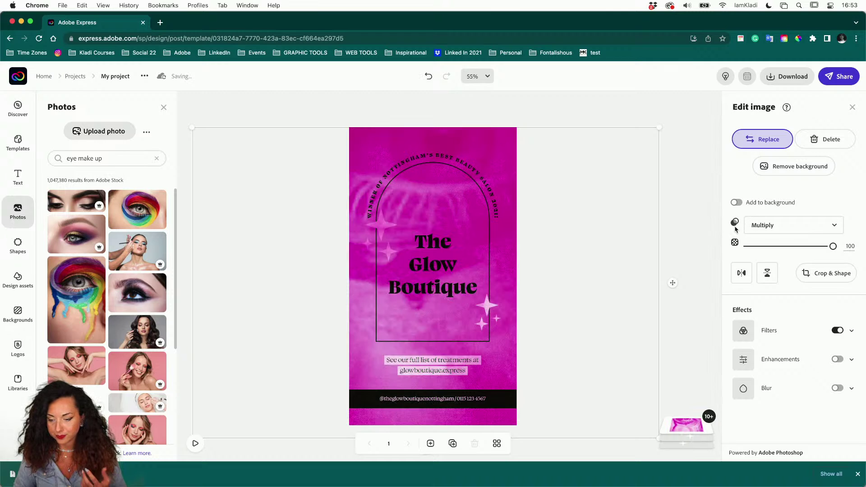
pyautogui.click(131, 326)
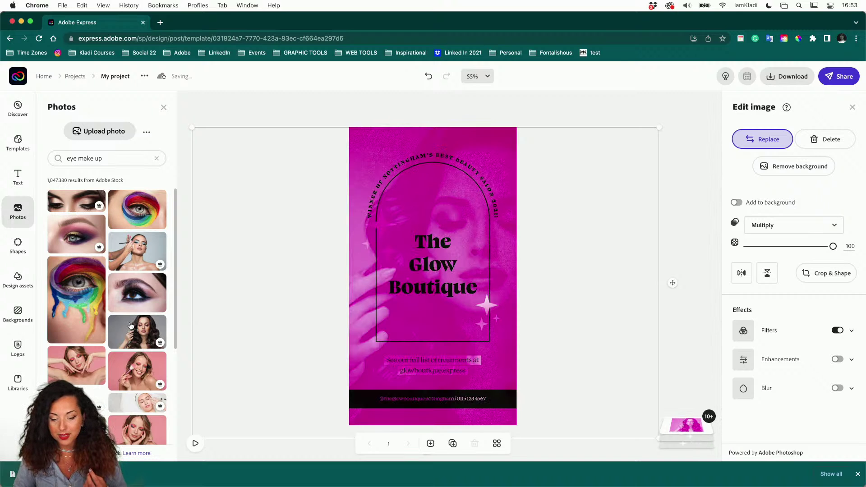
pyautogui.click(643, 170)
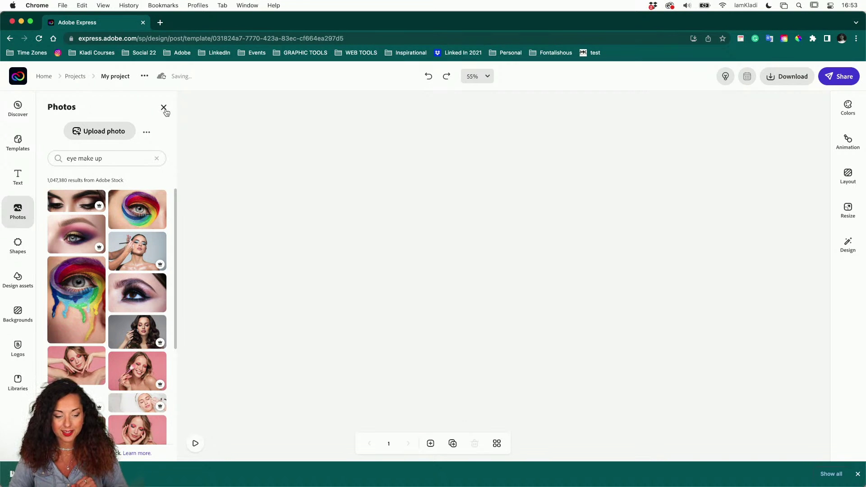
pyautogui.click(164, 109)
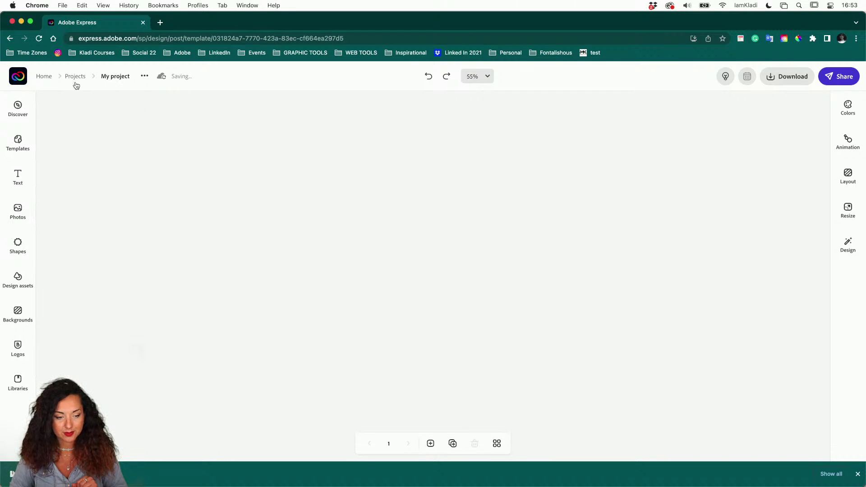
# - Return to the home page and open the "My plants match my energy" template from the popular templates
pyautogui.click(46, 79)
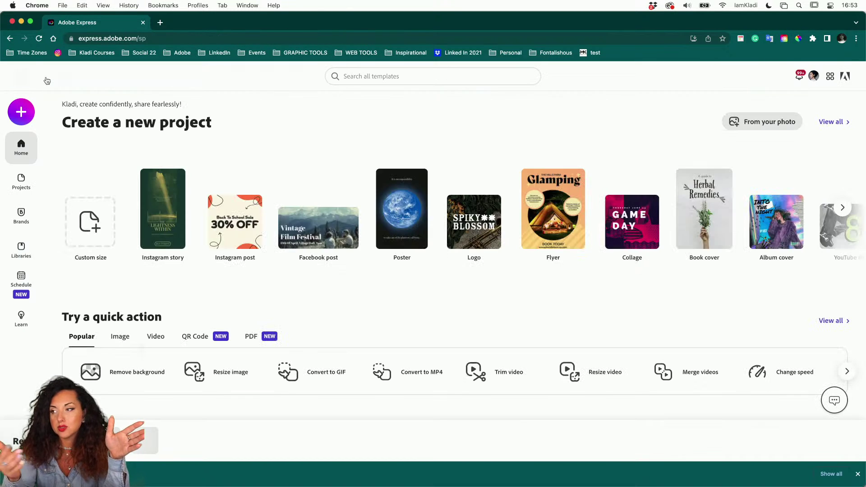
pyautogui.scroll(-5, 243, 314)
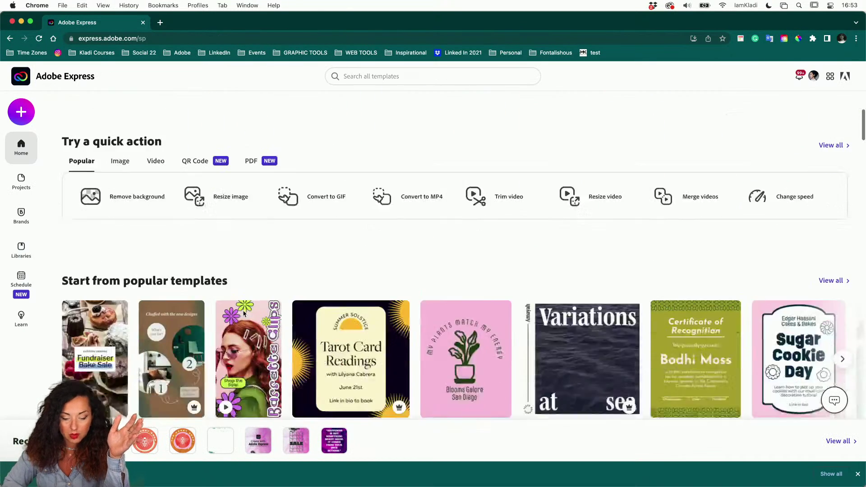
pyautogui.scroll(-2, 244, 314)
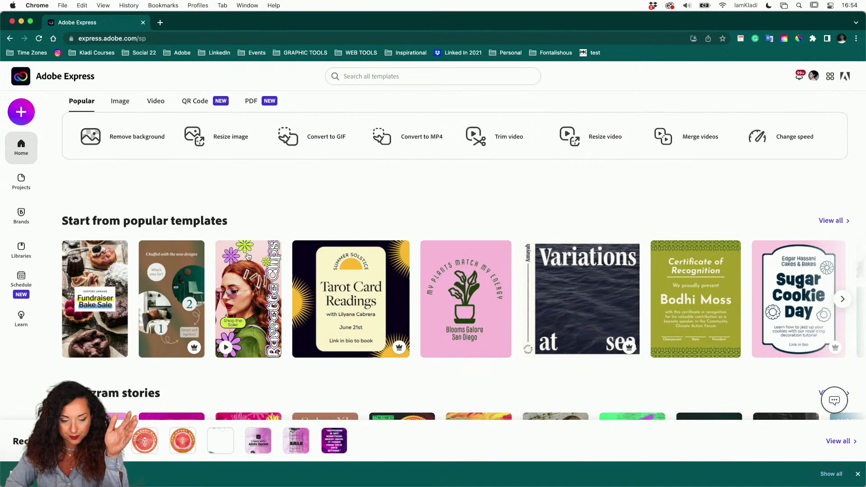
pyautogui.click(438, 282)
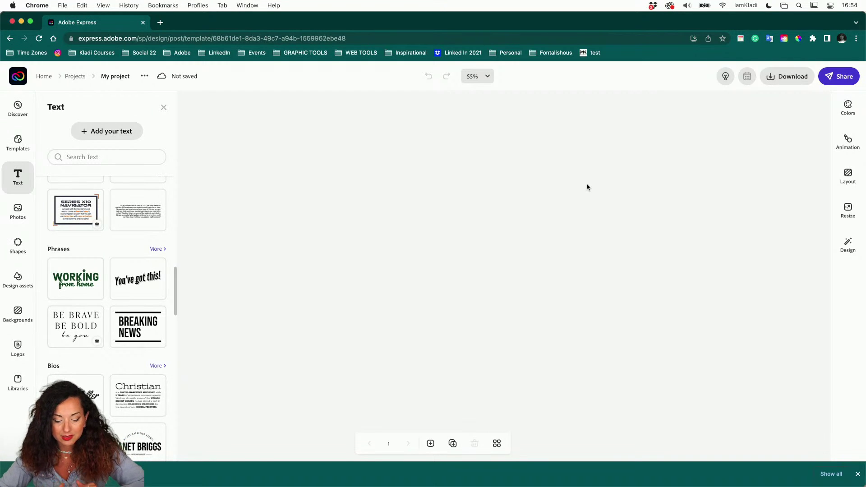
pyautogui.click(165, 107)
# - Change the plant template's background to the bright yellow of its current palette and dismiss the browser's downloads bar
pyautogui.click(400, 184)
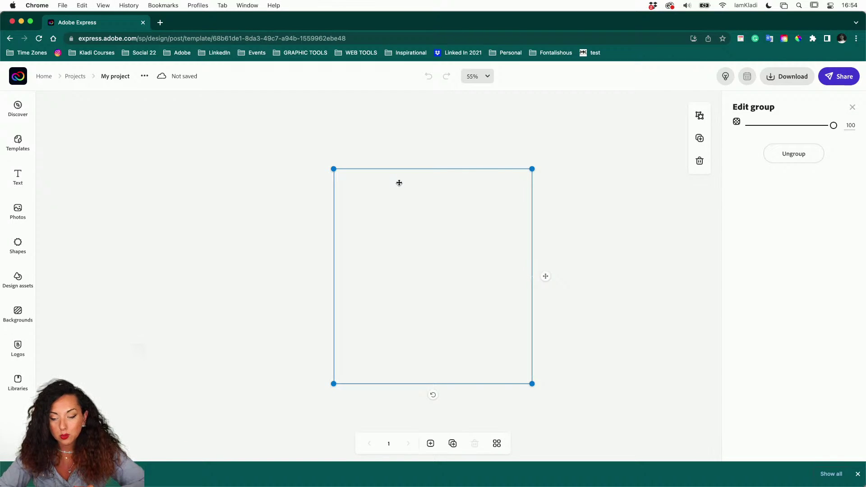
pyautogui.click(525, 162)
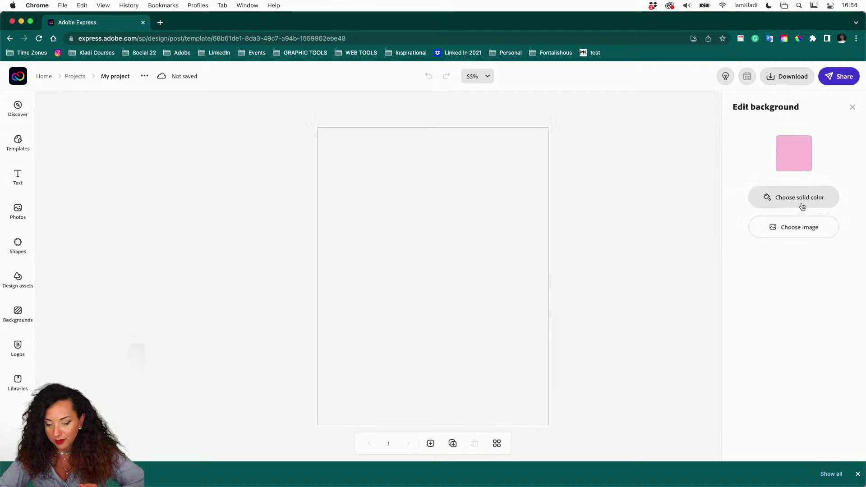
pyautogui.click(796, 148)
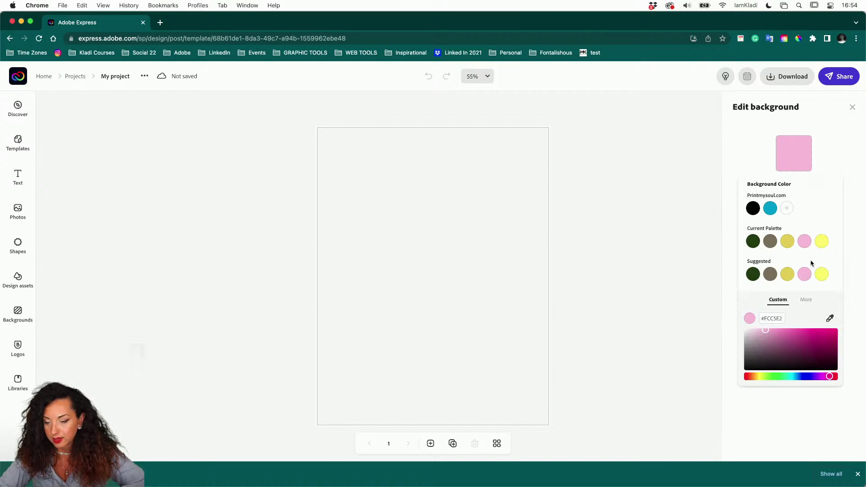
pyautogui.click(823, 248)
pyautogui.click(632, 267)
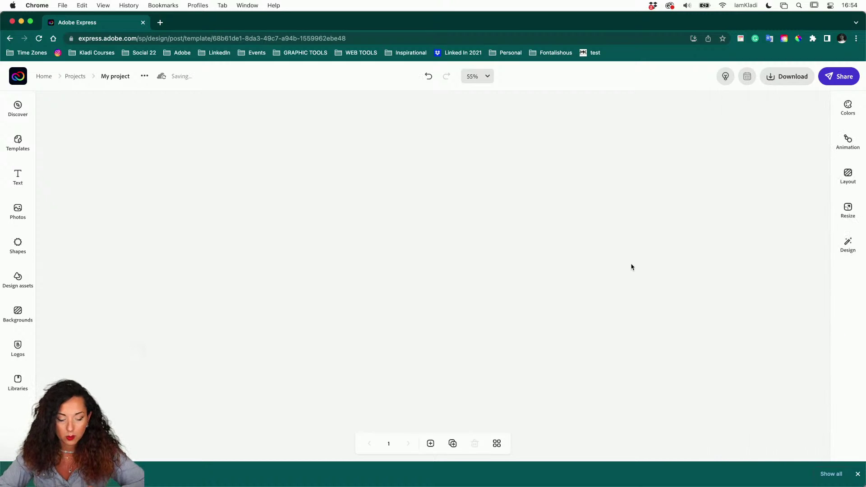
pyautogui.click(859, 474)
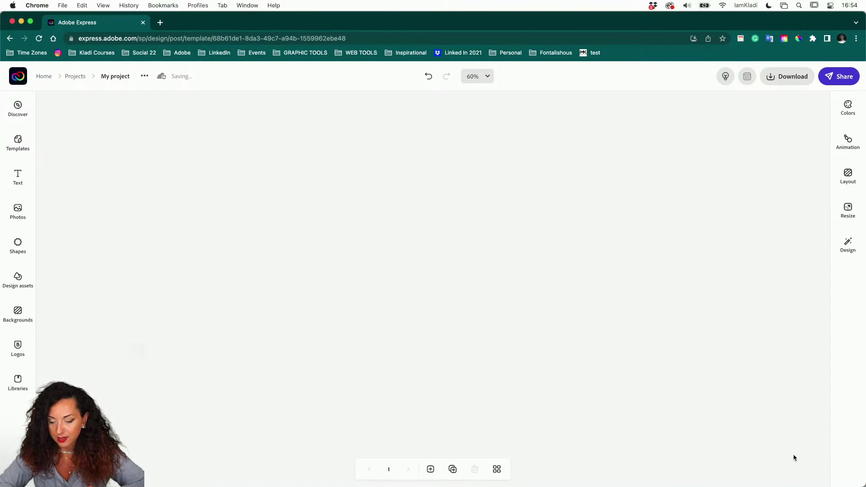
# - Leave the plant template without saving it and reopen the Honey shop ban project from the recent projects
pyautogui.click(48, 77)
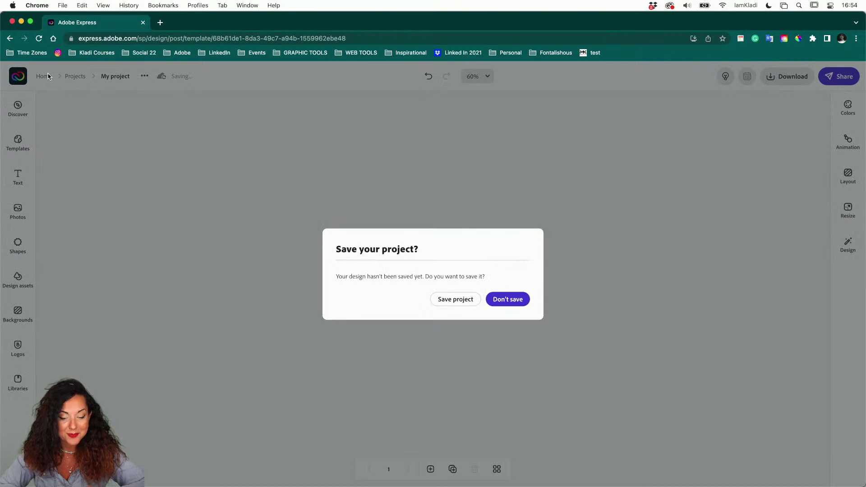
pyautogui.click(502, 302)
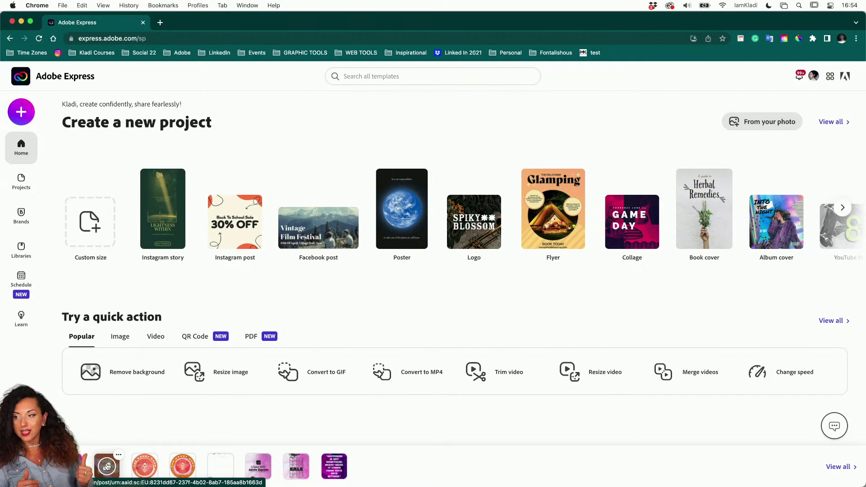
pyautogui.click(107, 466)
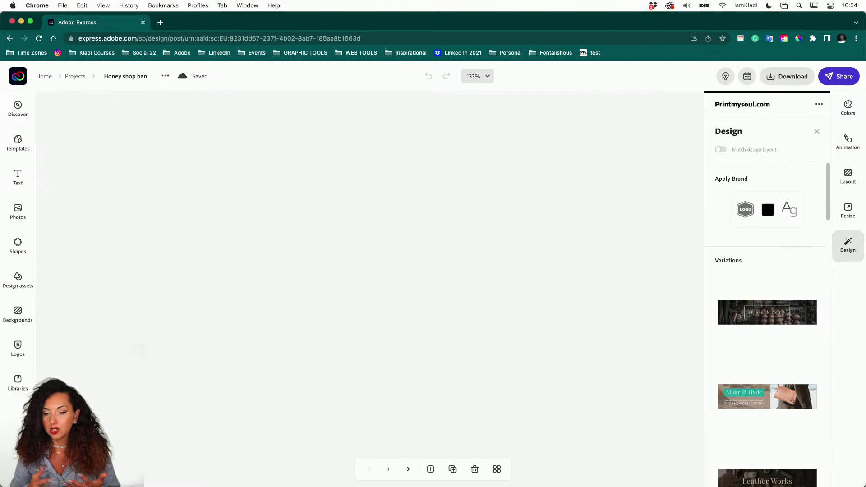
pyautogui.click(817, 132)
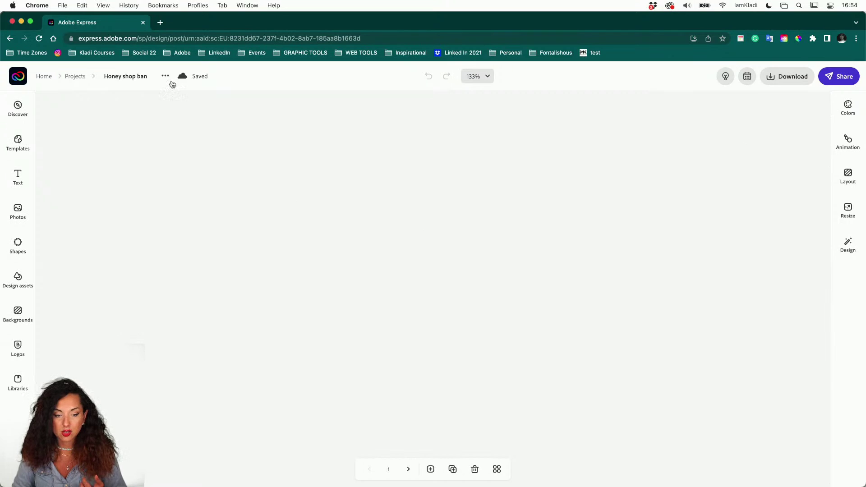
pyautogui.click(192, 38)
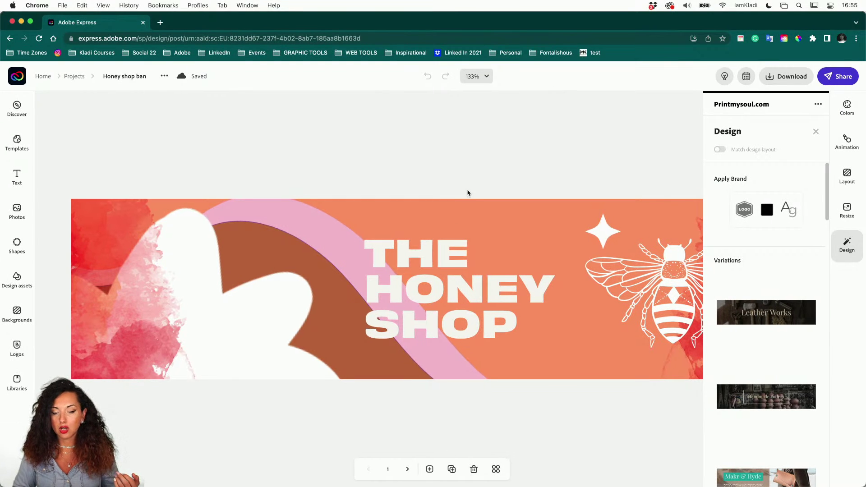
# - Set the first banner's background to the custom red #FD0101
pyautogui.click(470, 205)
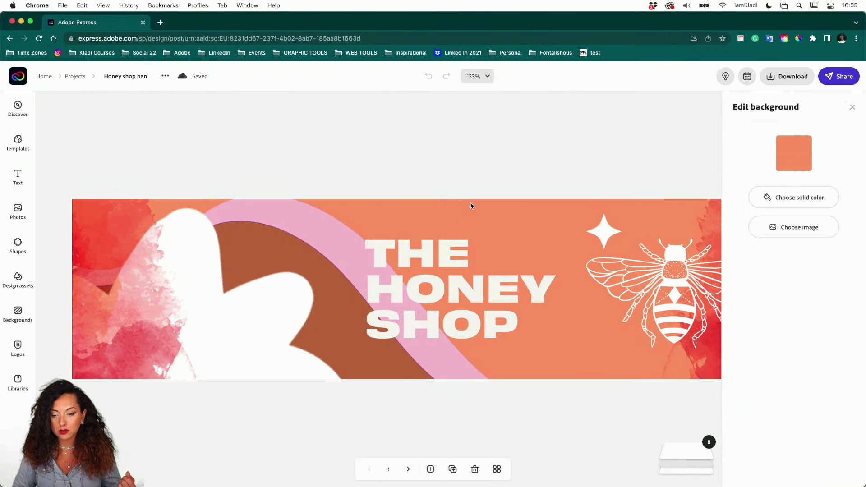
pyautogui.click(793, 156)
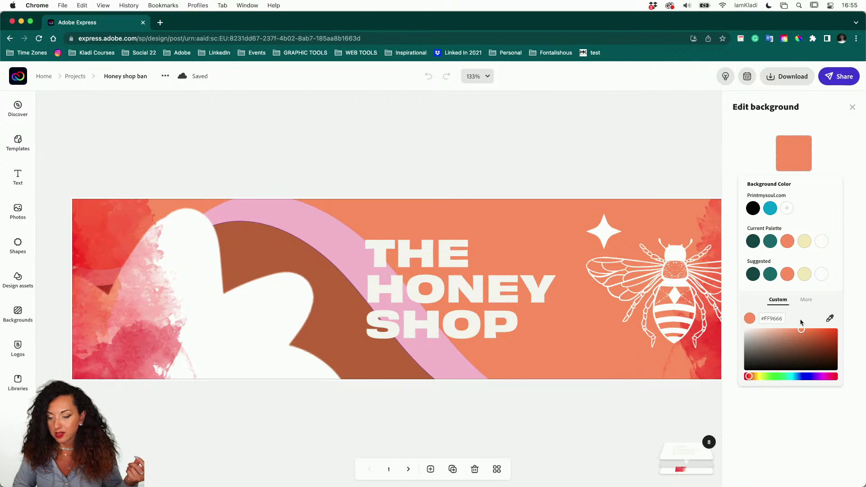
pyautogui.moveTo(801, 330); pyautogui.dragTo(835, 330)
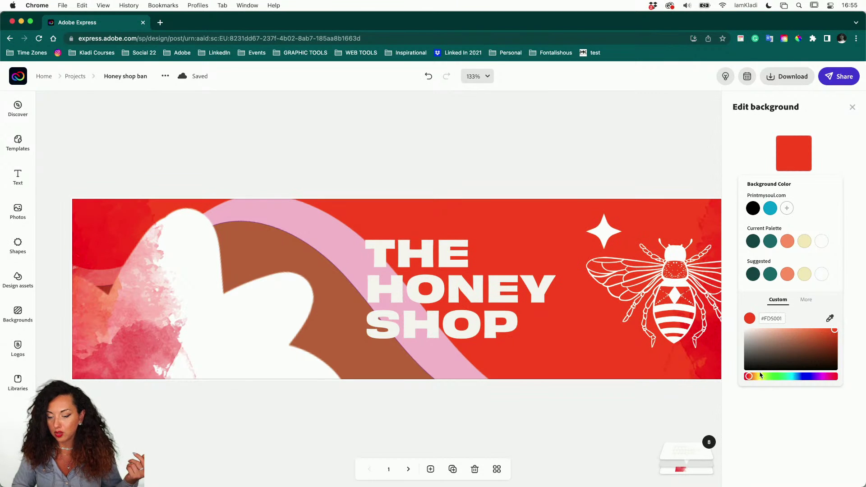
pyautogui.click(753, 377)
pyautogui.click(679, 396)
pyautogui.click(663, 421)
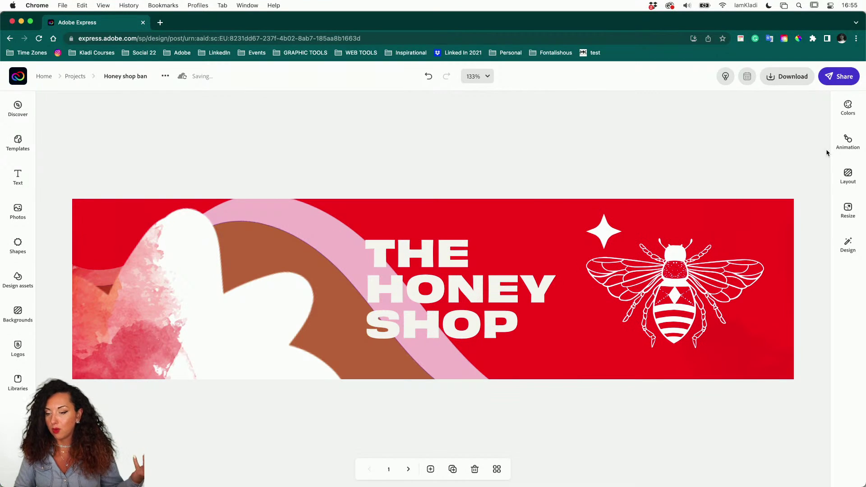
# - Set the first banner's background to the Printmysoul.com brand blue, #11ABD5
pyautogui.click(520, 206)
pyautogui.click(795, 153)
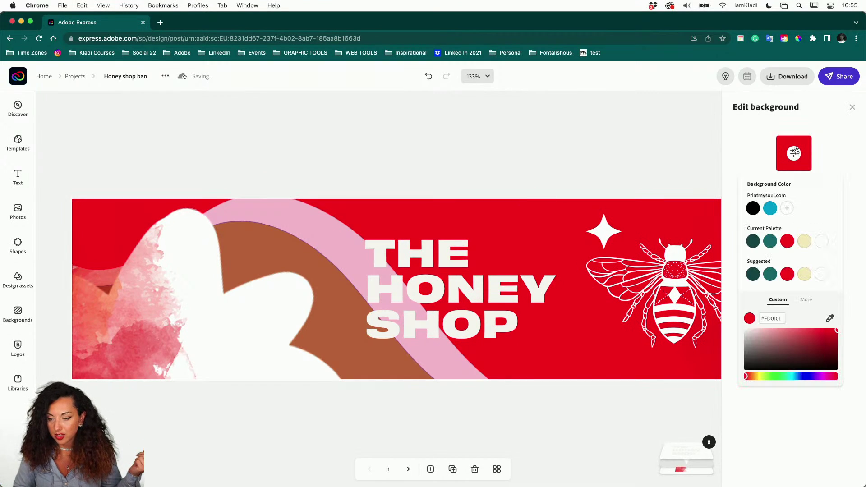
pyautogui.click(770, 208)
# - Go to the second banner page and try to select its orange background for editing
pyautogui.moveTo(449, 479)
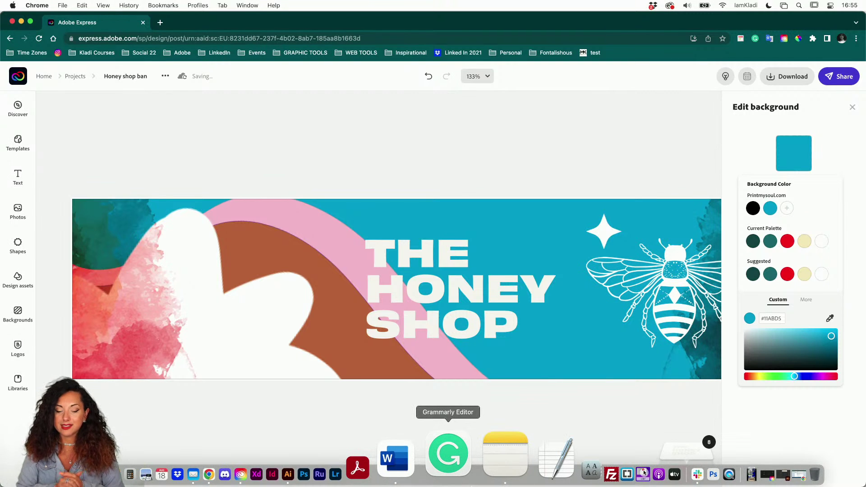
pyautogui.click(410, 470)
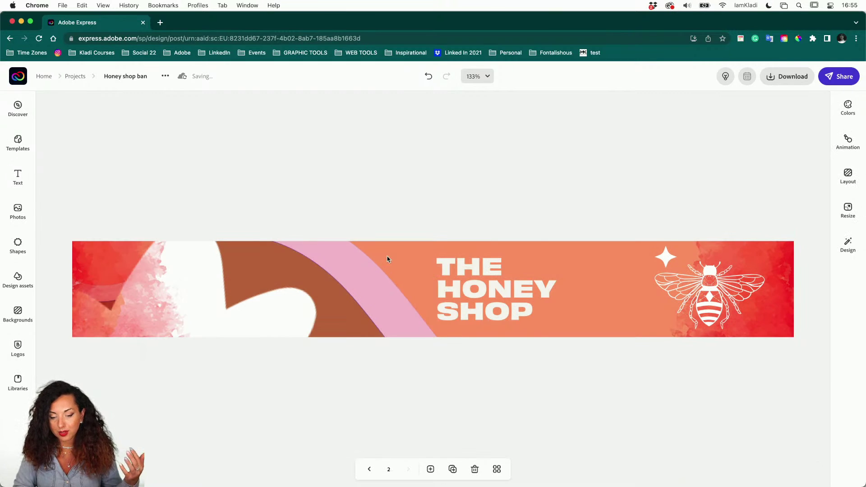
pyautogui.click(387, 259)
pyautogui.click(548, 249)
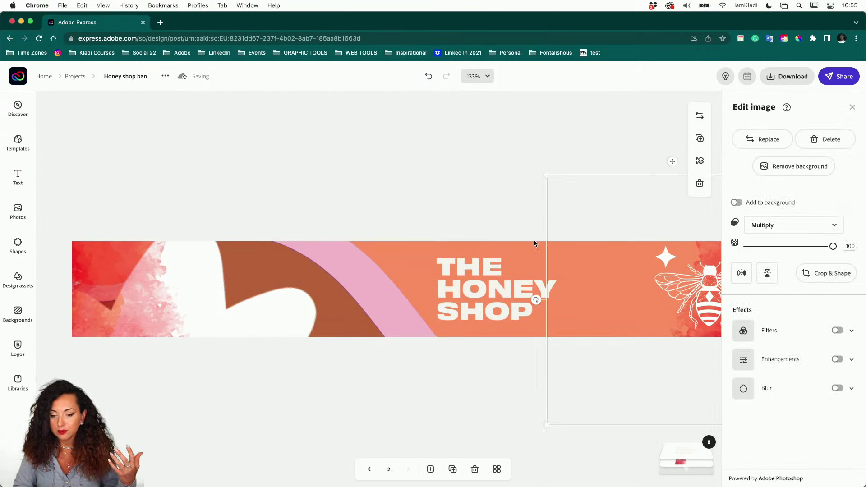
pyautogui.click(523, 256)
pyautogui.click(579, 332)
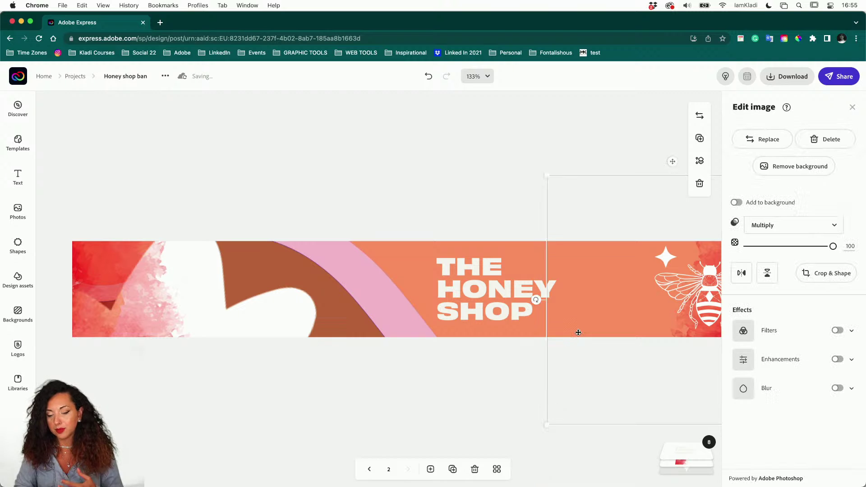